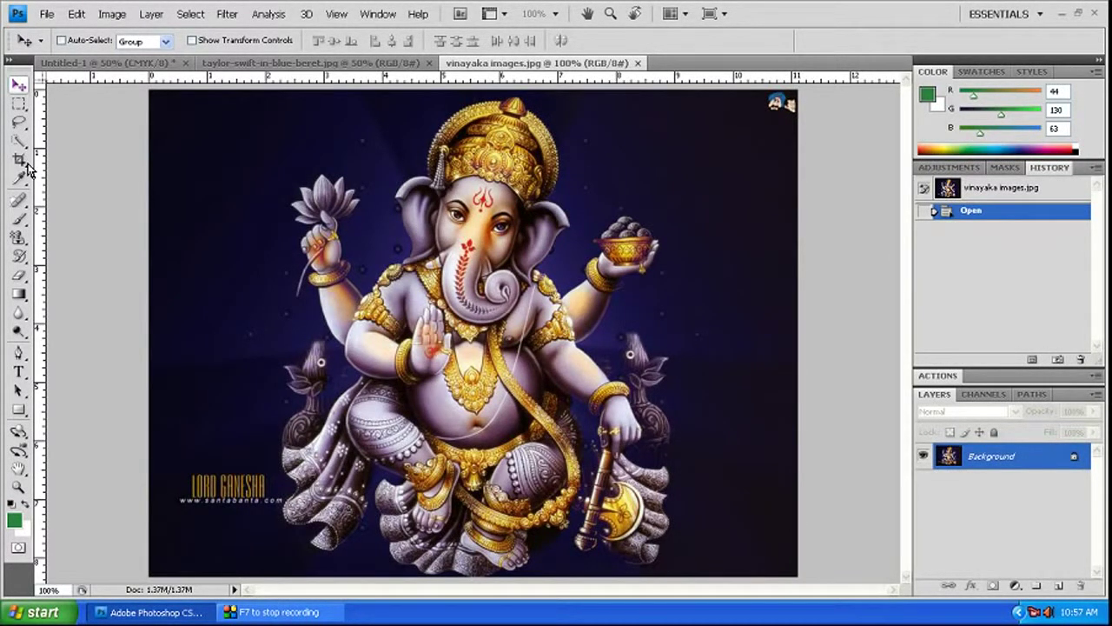
Choose the standard Eraser Tool from the eraser flyout and switch to the Untitled-1 document.
click(23, 280)
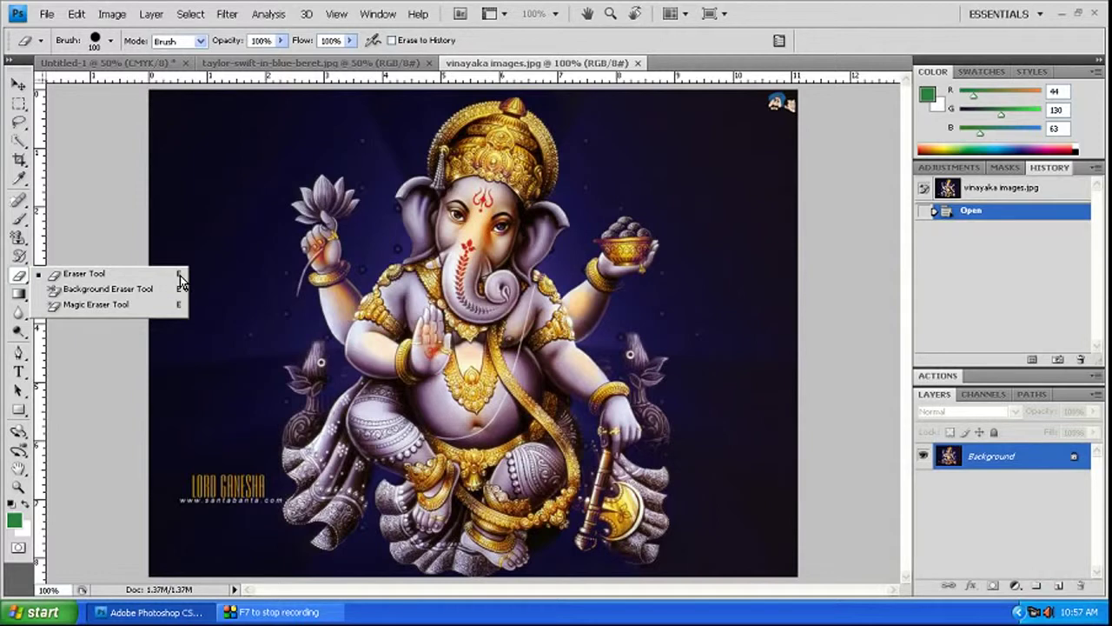
click(101, 279)
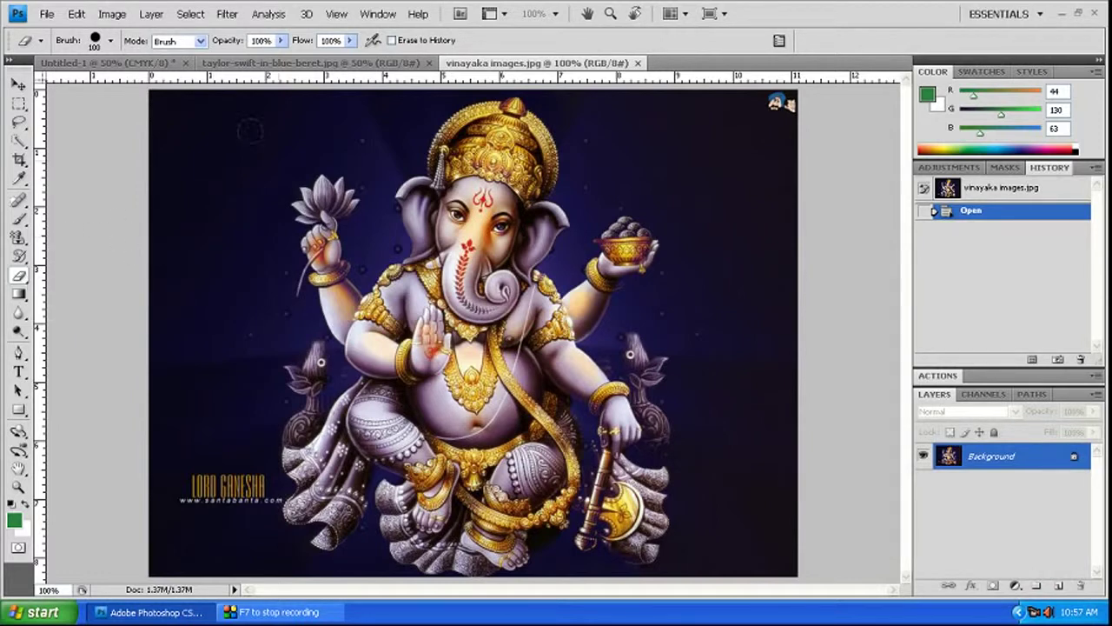
click(135, 64)
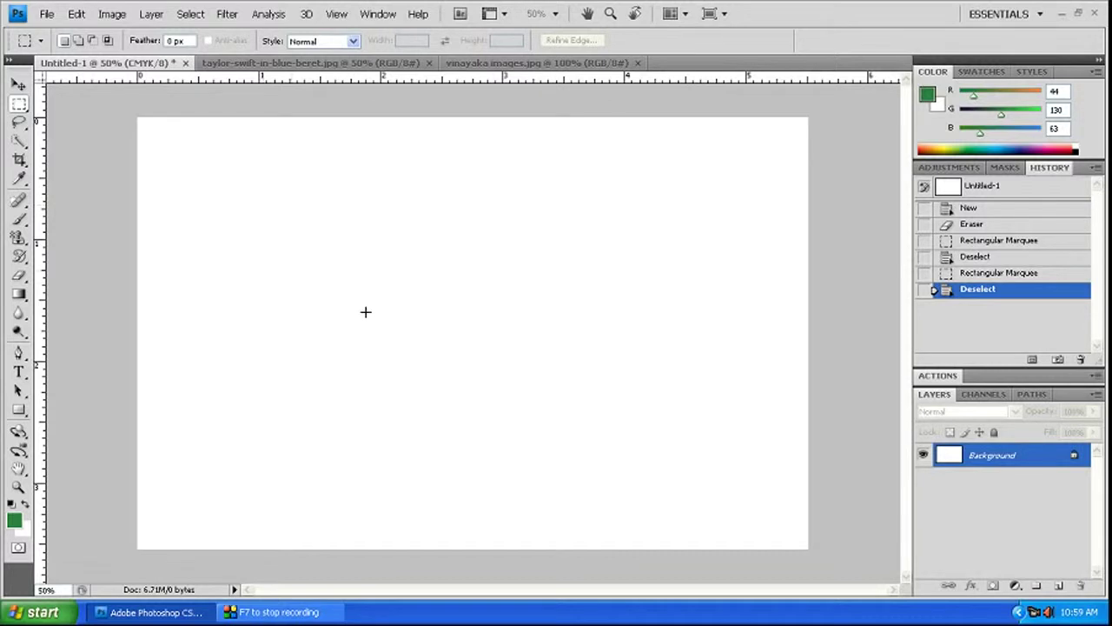
Fill a rectangular selection on a new Layer 1 with green foreground colour, then deselect.
drag(264, 203, 393, 315)
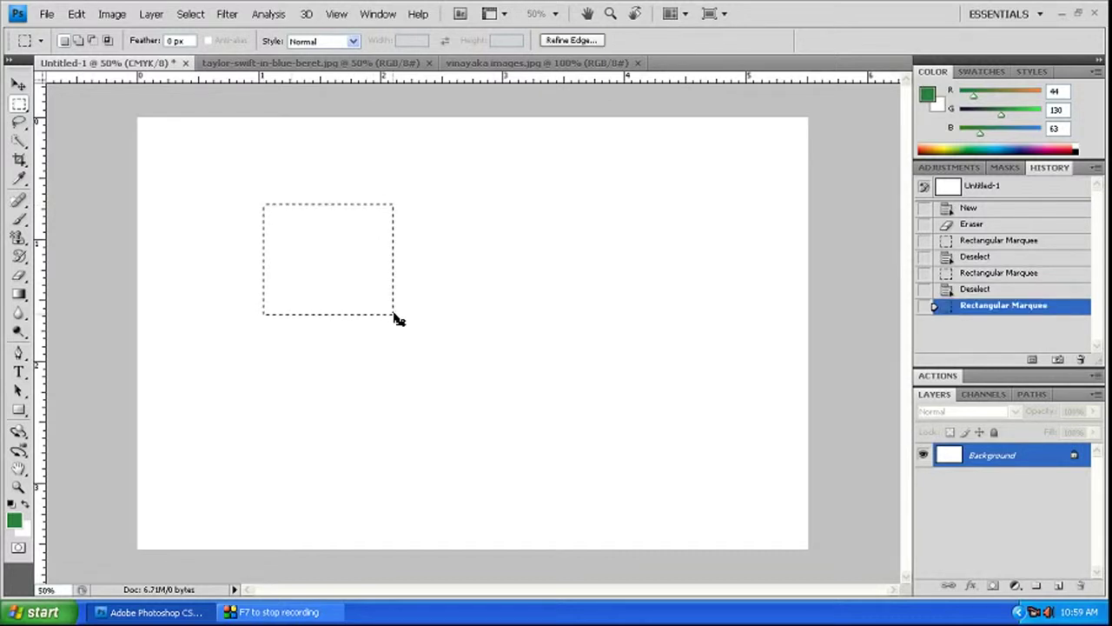
key(ctrl+shift+n)
key(Return)
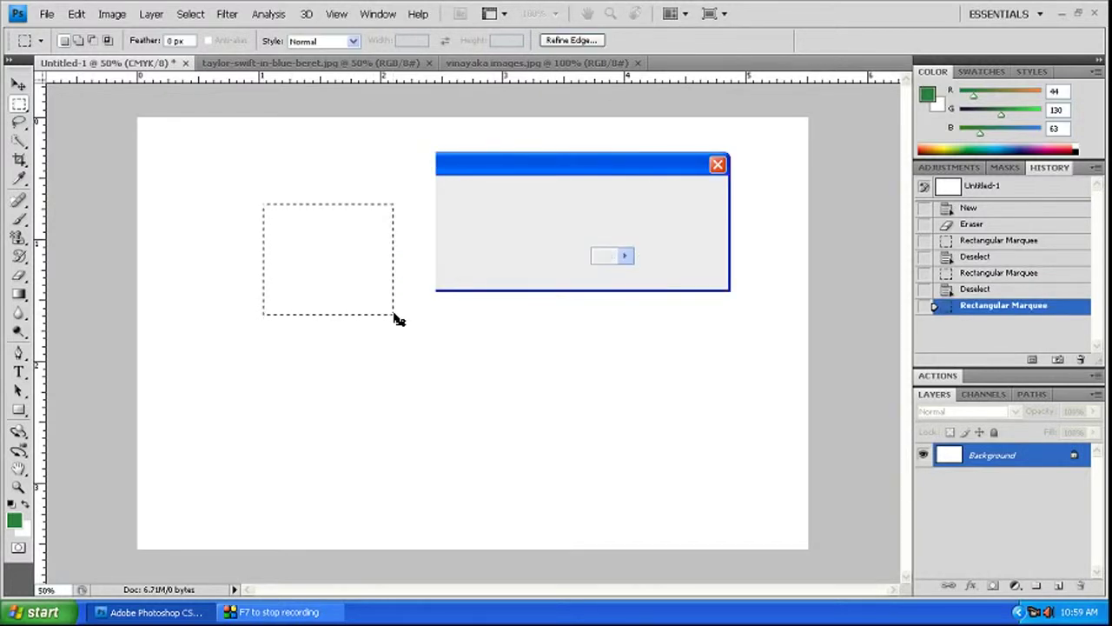
key(alt+BackSpace)
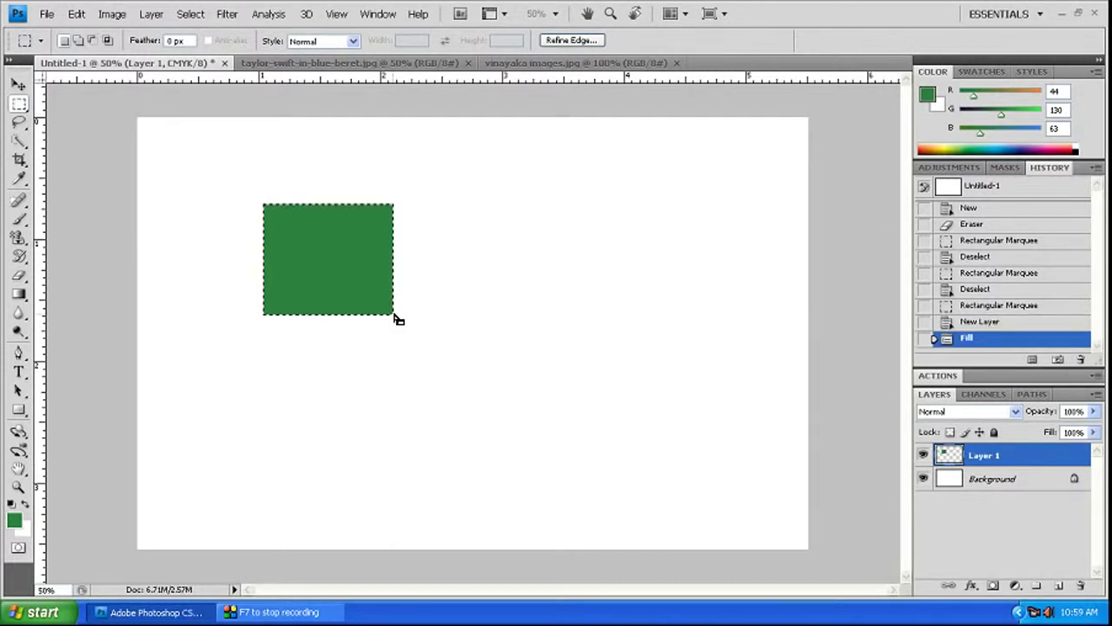
key(ctrl+d)
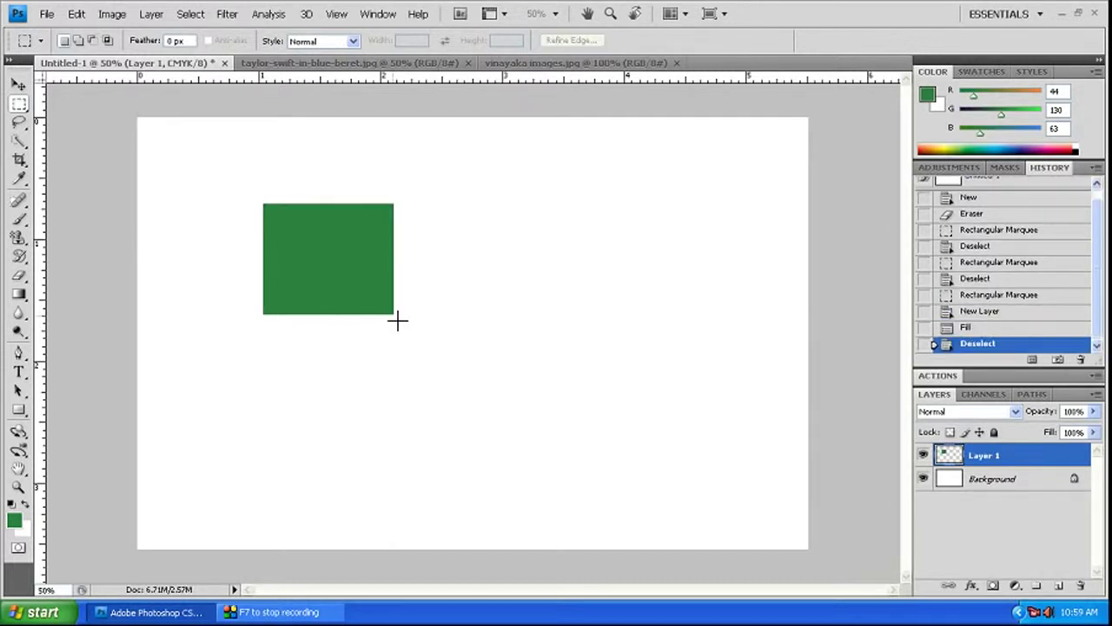
key(e)
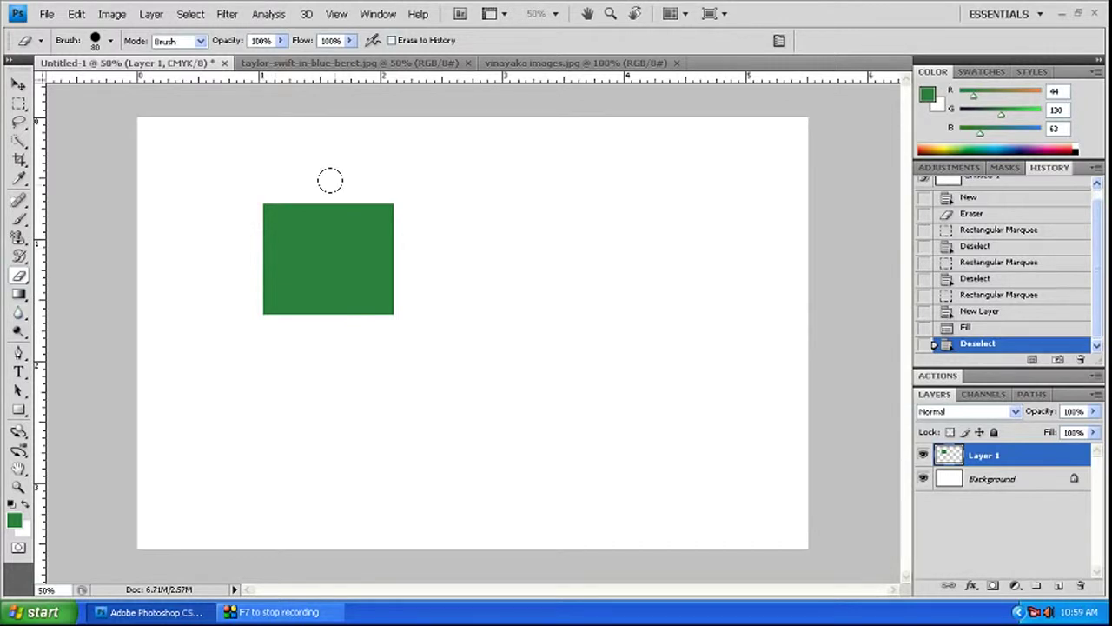
Test-erase a strip through the green rectangle, undo it, and lower eraser opacity to 8%.
drag(334, 209, 339, 304)
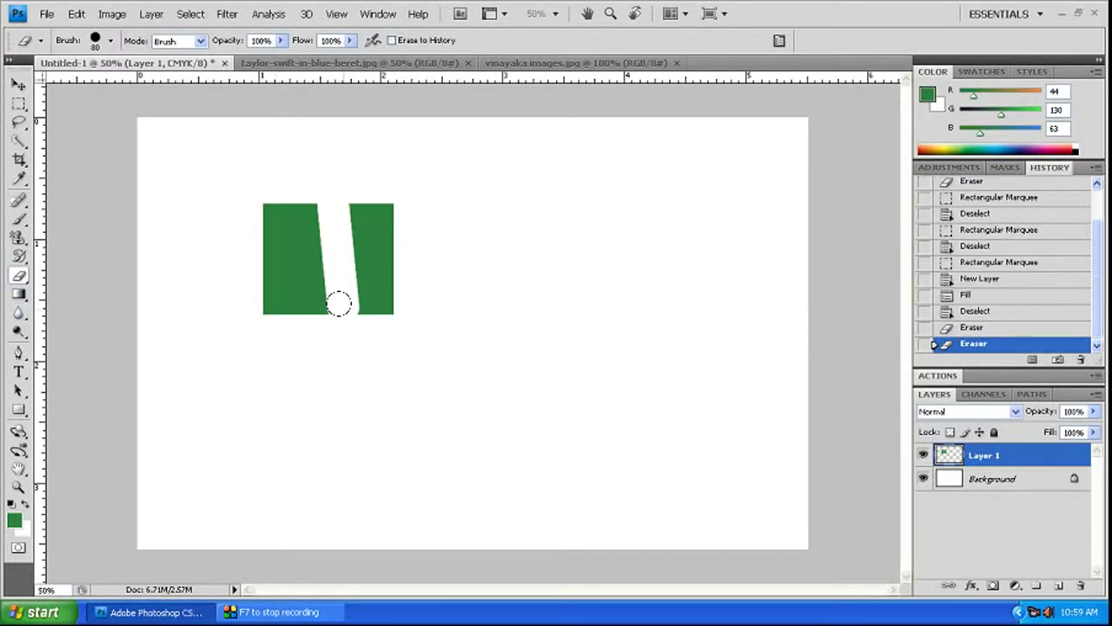
key(ctrl+z)
click(280, 40)
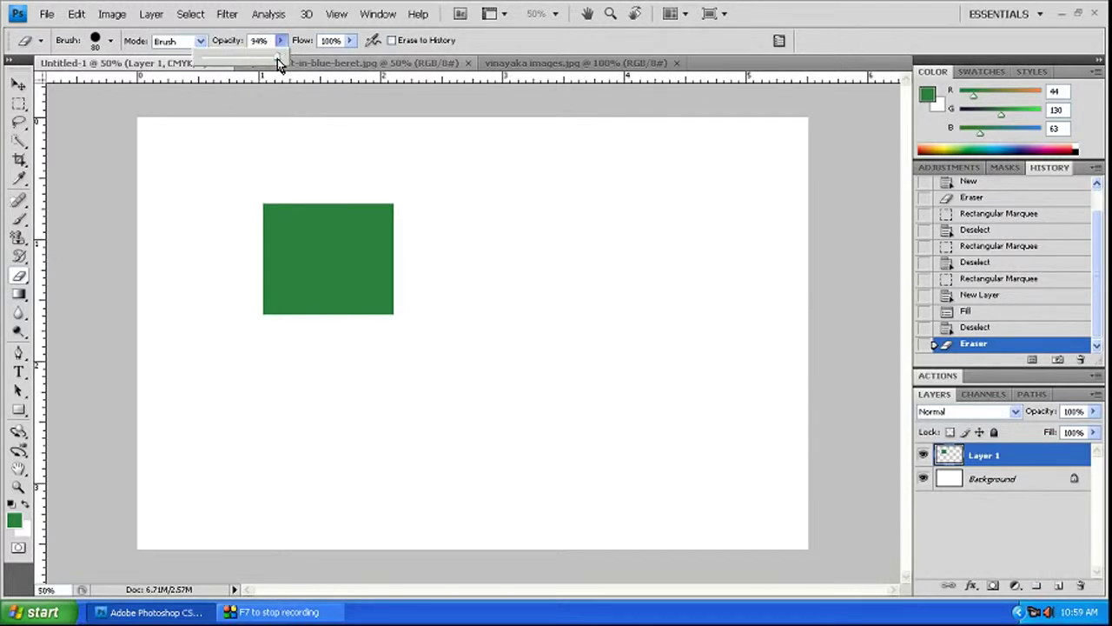
drag(230, 59, 206, 61)
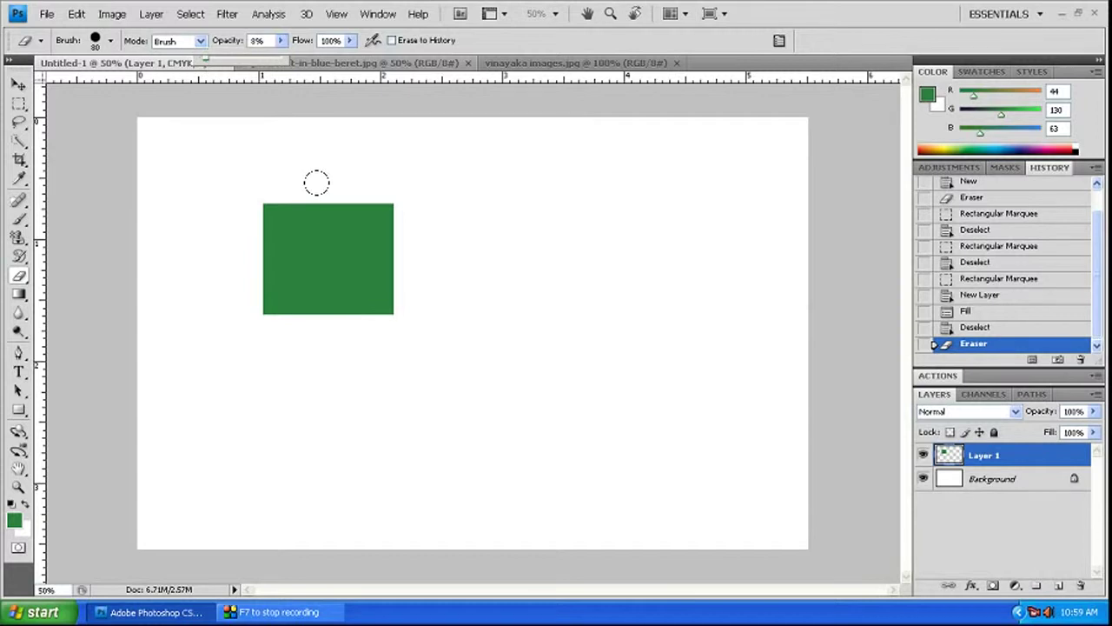
Erase two faint 8% stripes, undo both, and zoom the document to 100%.
drag(328, 304, 327, 209)
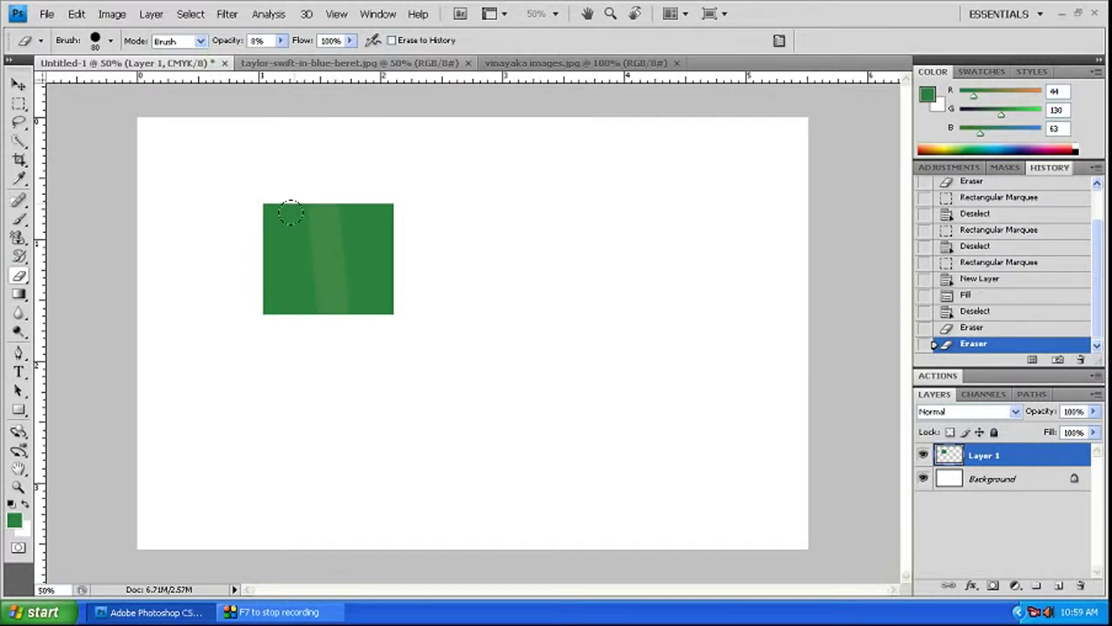
drag(300, 301, 300, 210)
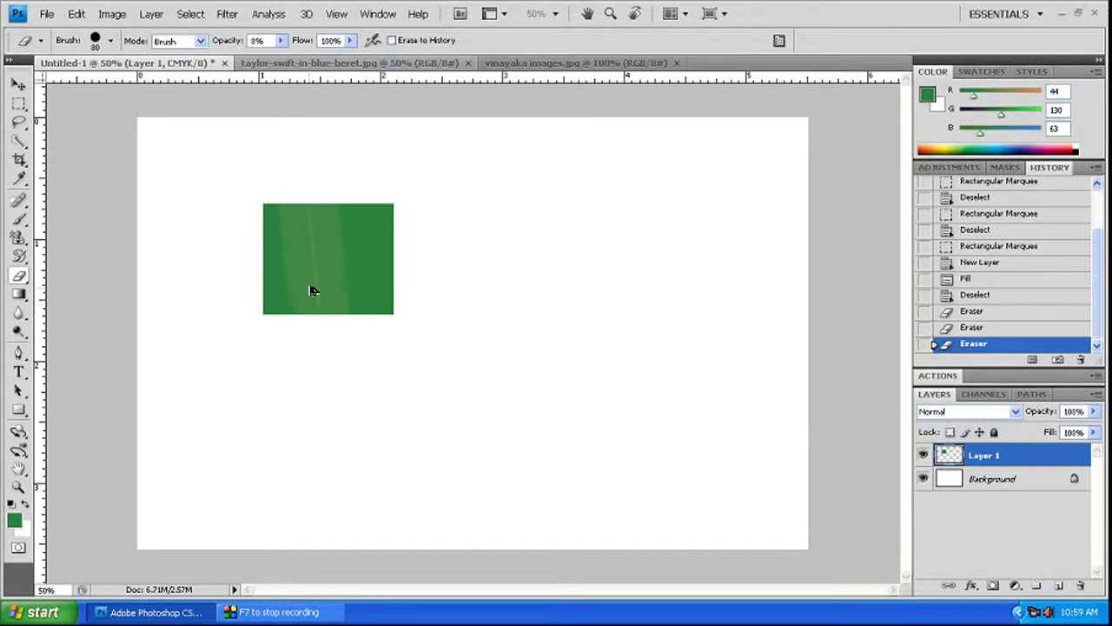
key(ctrl+alt+z)
key(ctrl+alt+z)
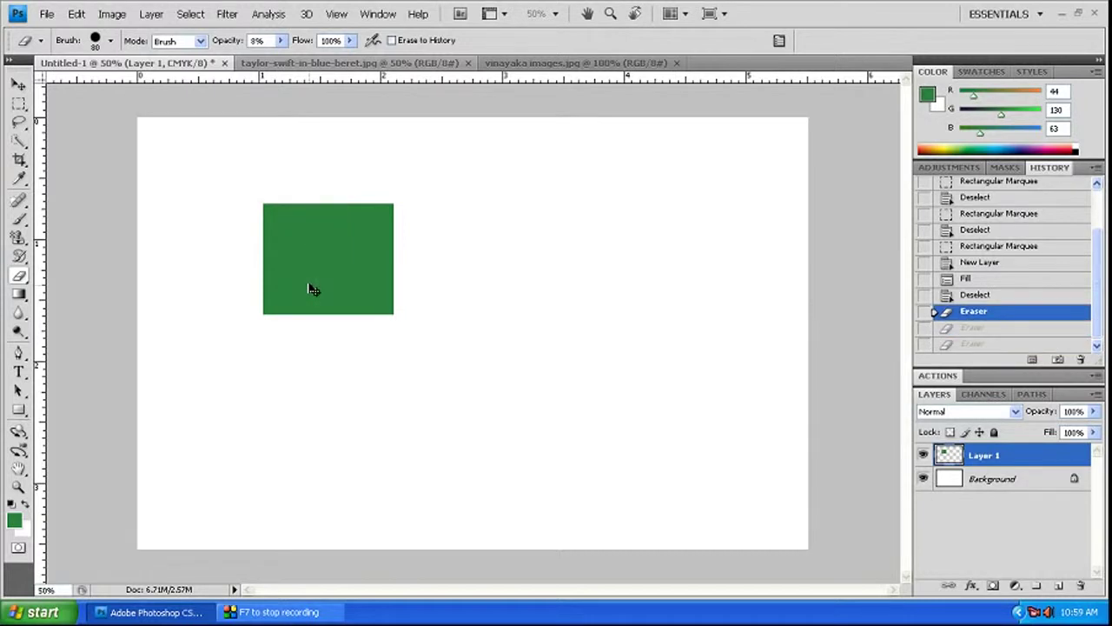
key(ctrl+plus)
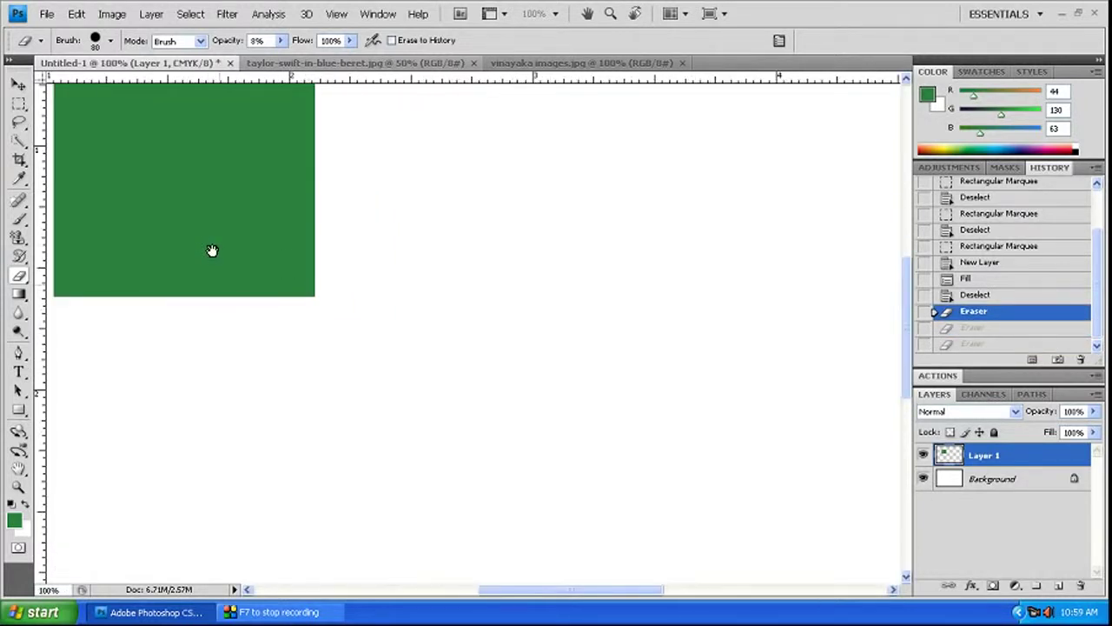
Center the green rectangle, pick the 19 px eraser tip, and test-erase then undo a streak.
drag(212, 250, 292, 287)
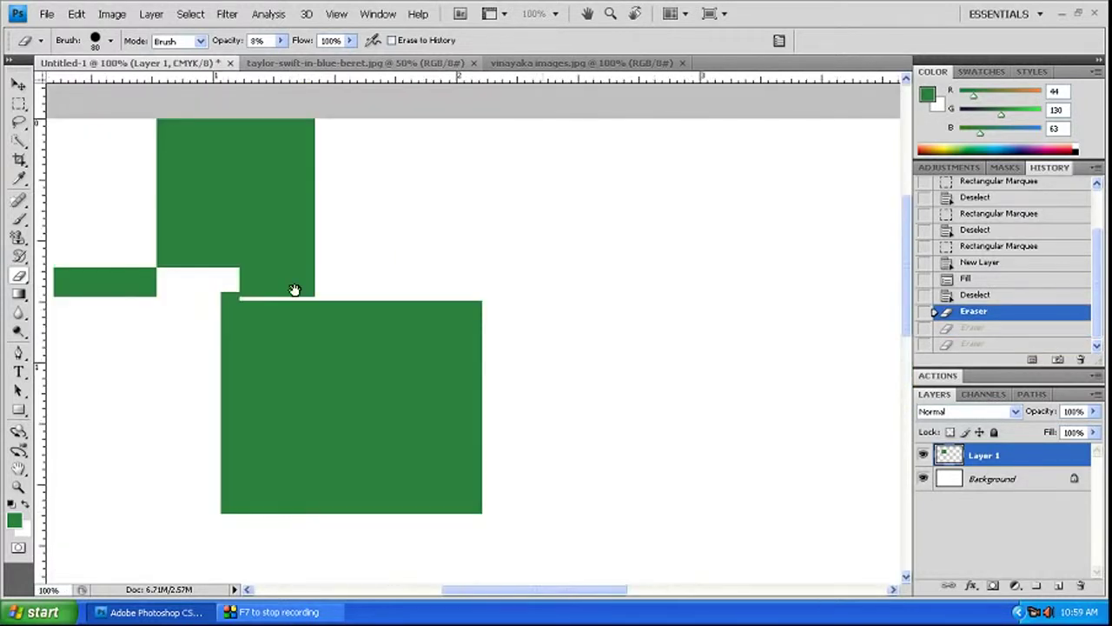
click(113, 46)
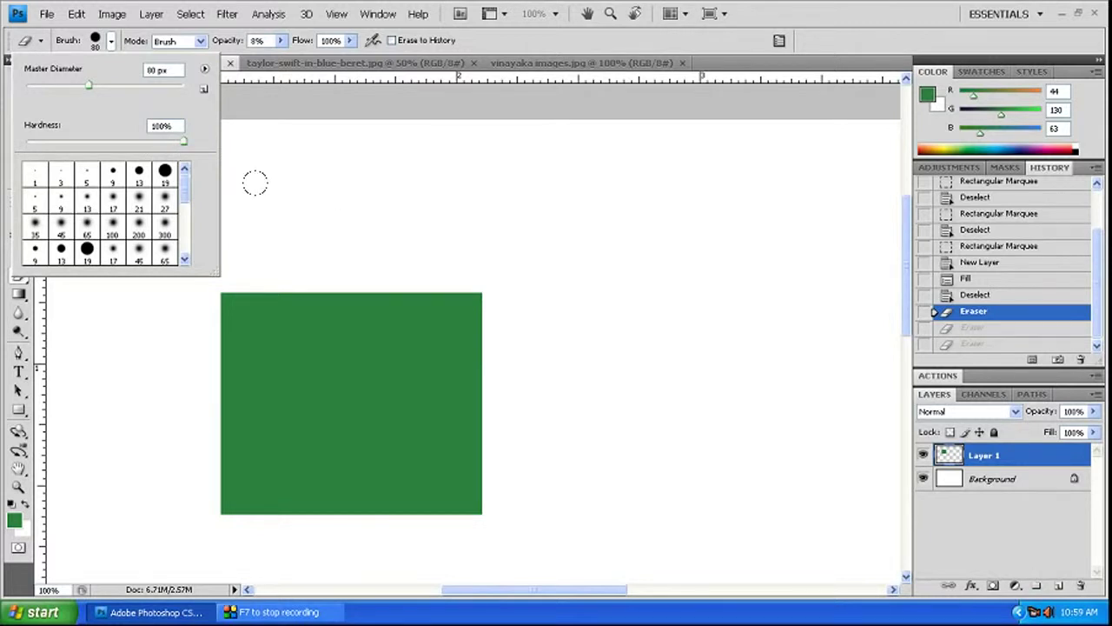
double_click(165, 174)
drag(318, 261, 336, 395)
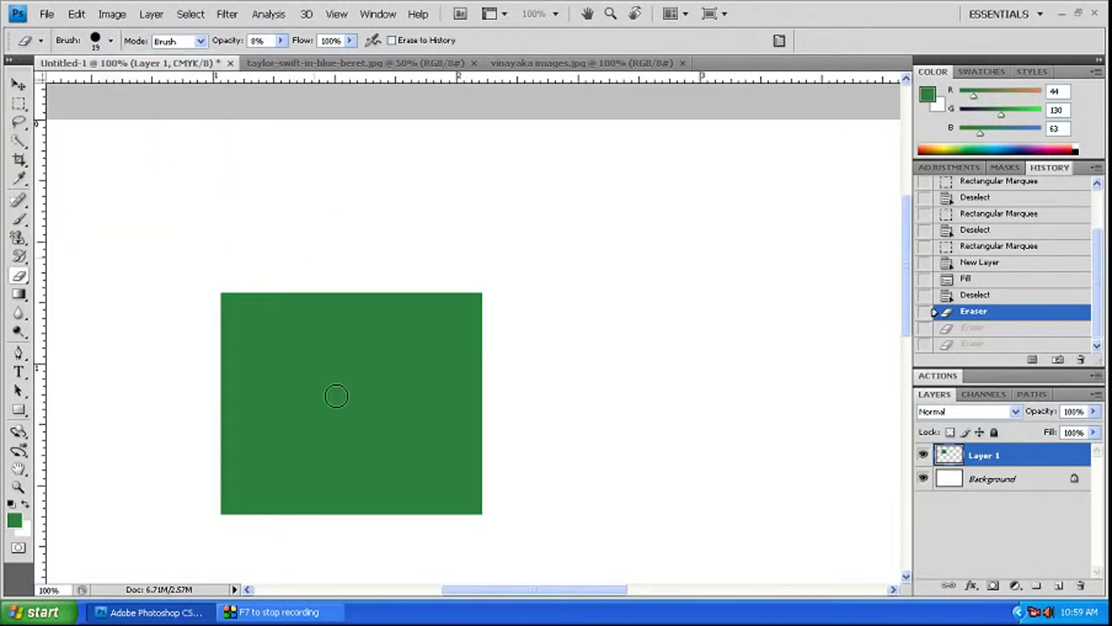
key(ctrl+z)
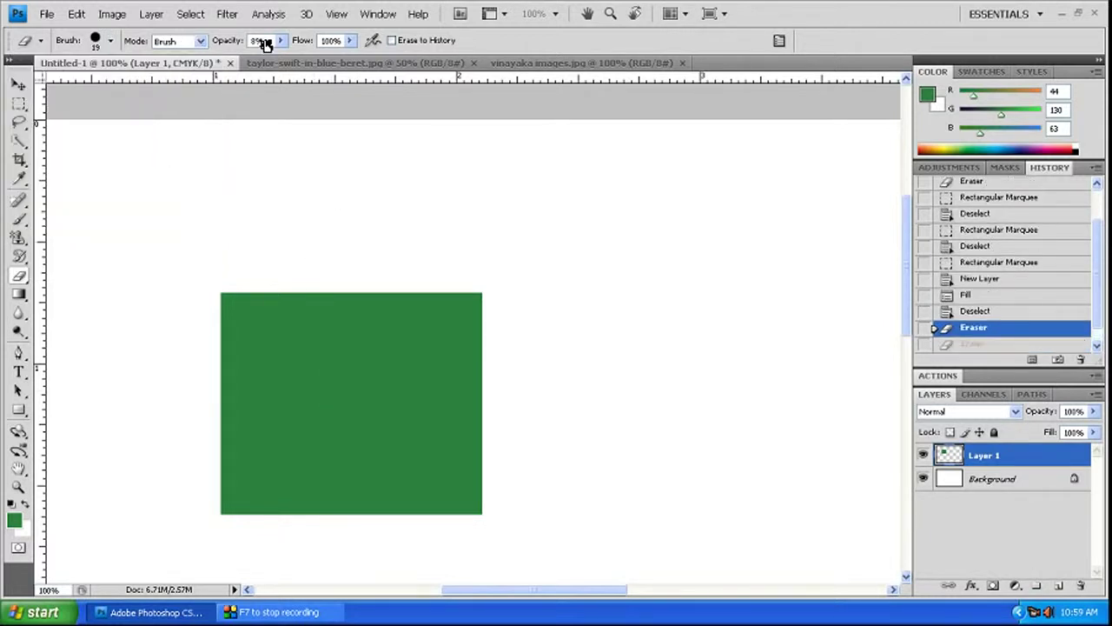
Raise eraser opacity to 100% and erase a slanted strip through the rectangle.
click(281, 41)
drag(282, 58, 360, 59)
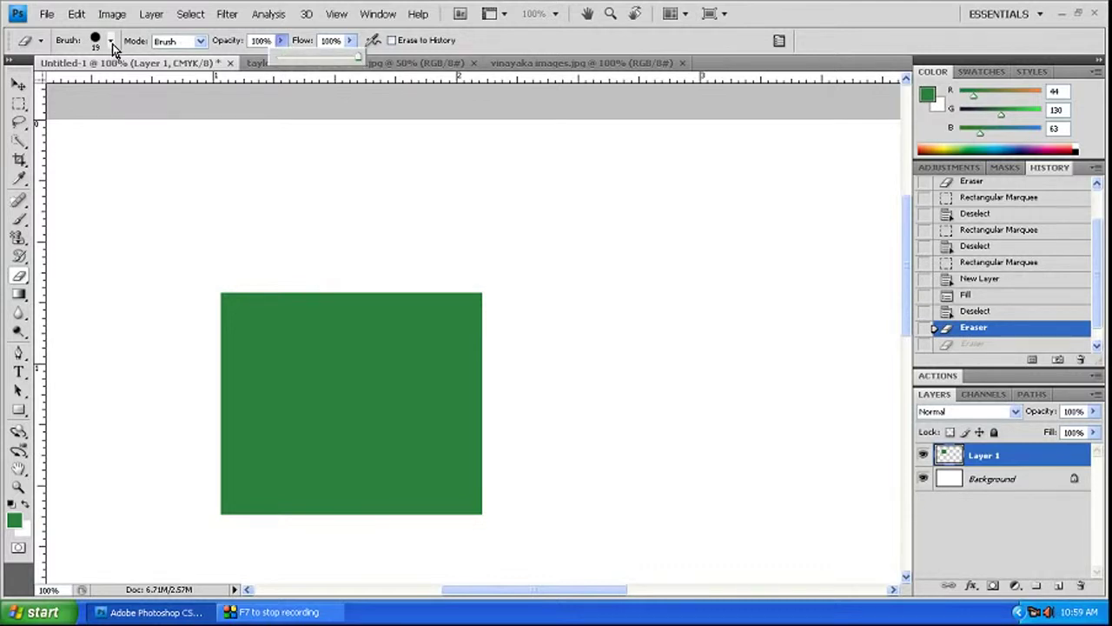
click(308, 273)
drag(307, 273, 318, 567)
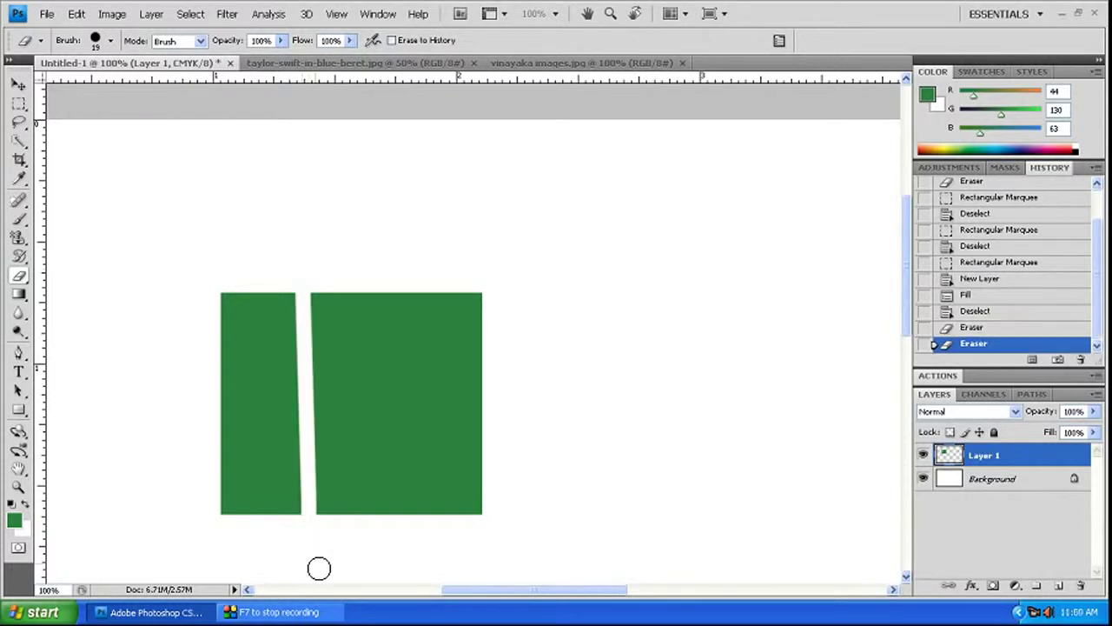
Set eraser hardness to 0%, erase a soft stroke, and undo both erasures.
click(112, 42)
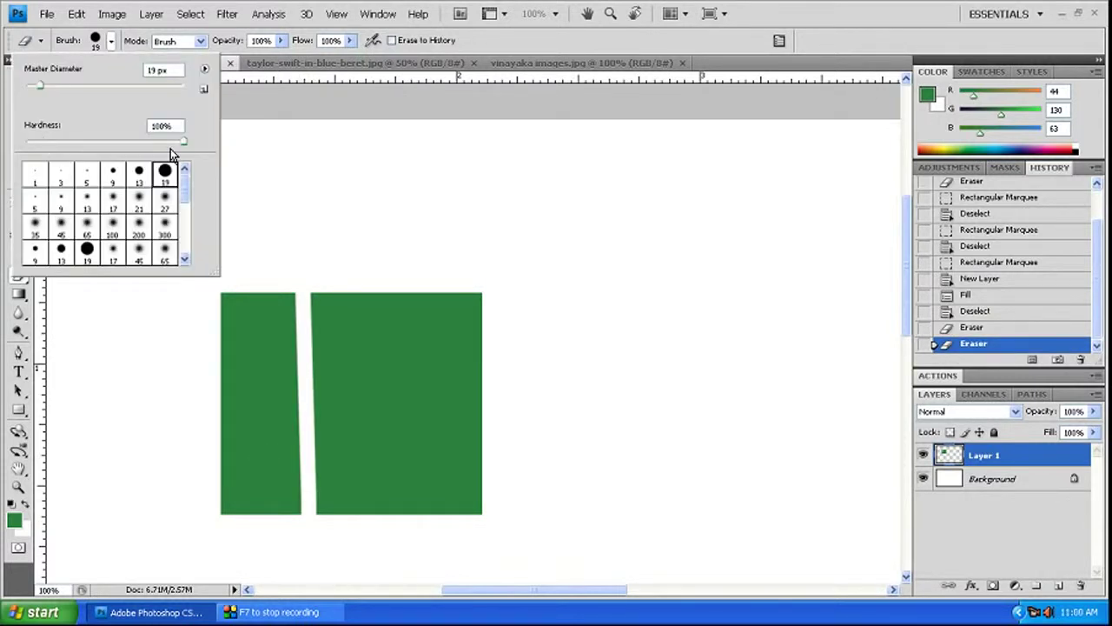
drag(184, 148, 9, 150)
drag(408, 273, 425, 531)
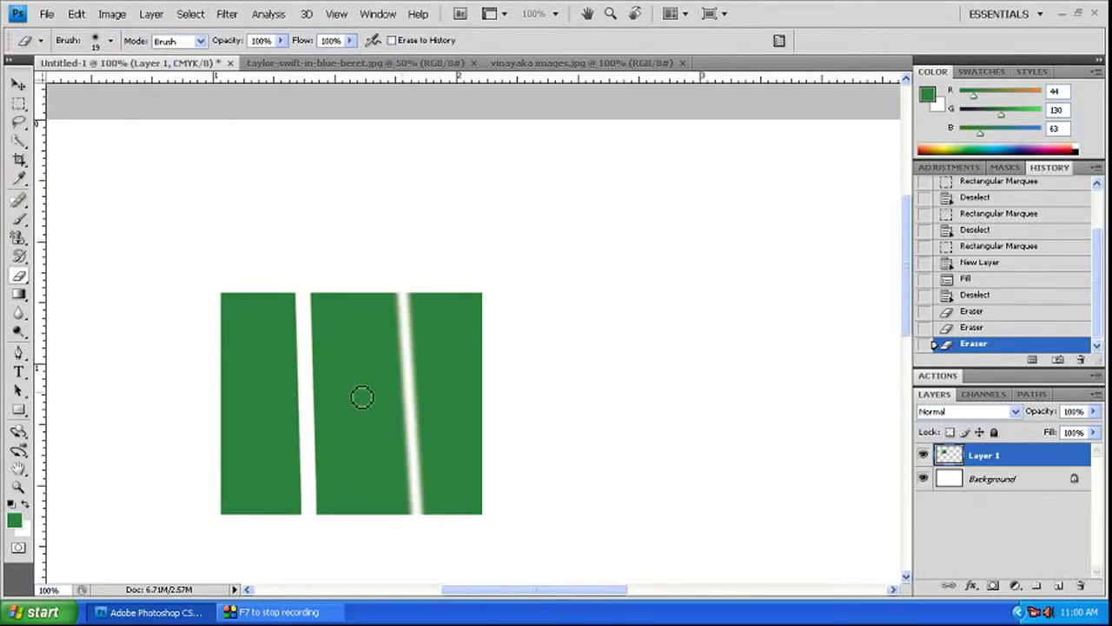
key(ctrl+z)
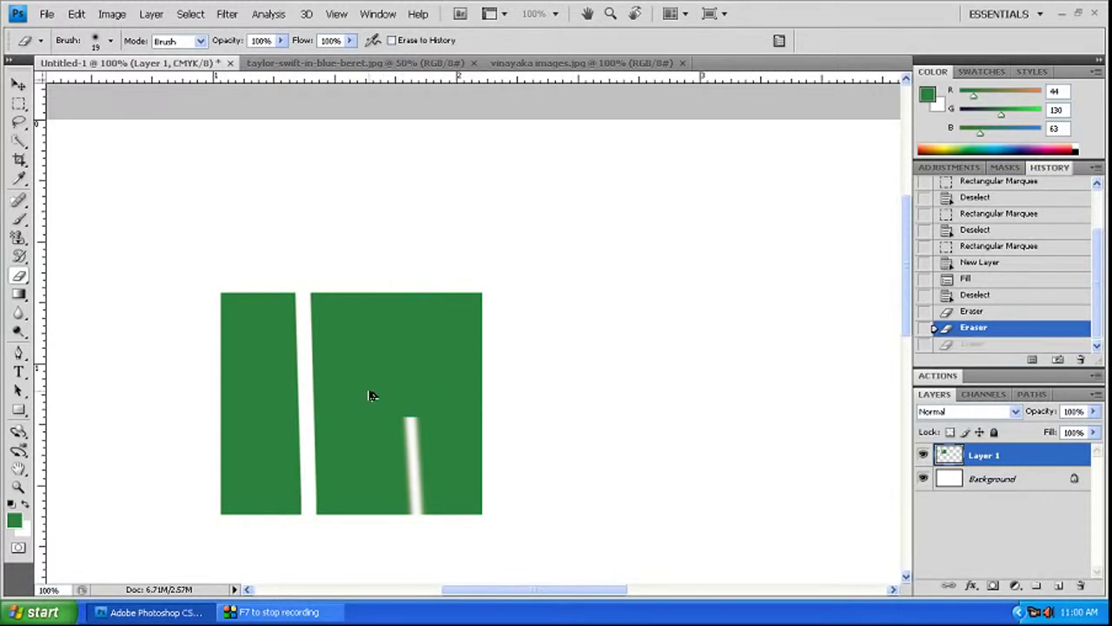
key(ctrl+alt+z)
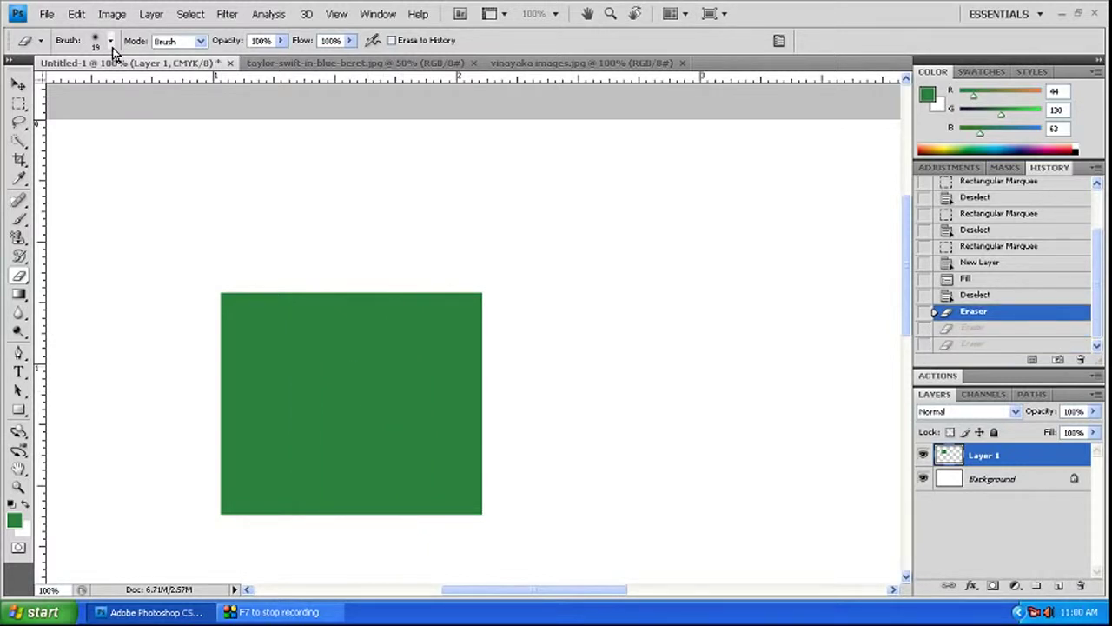
Set the 19 px eraser's hardness back to 100% in the Brush preset picker.
click(110, 41)
drag(29, 146, 209, 146)
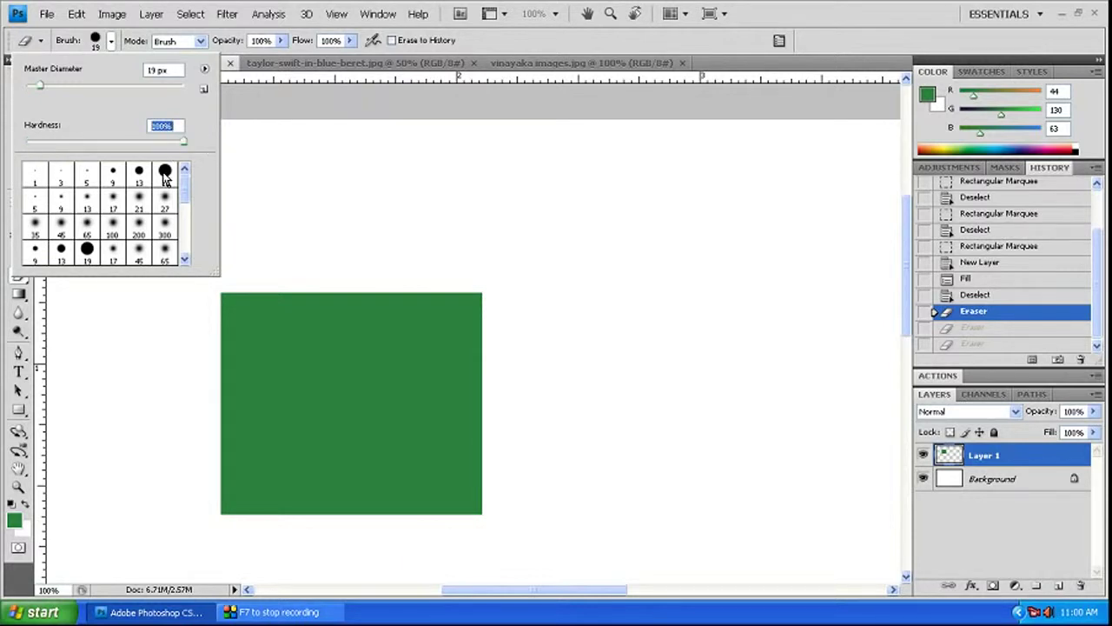
click(205, 69)
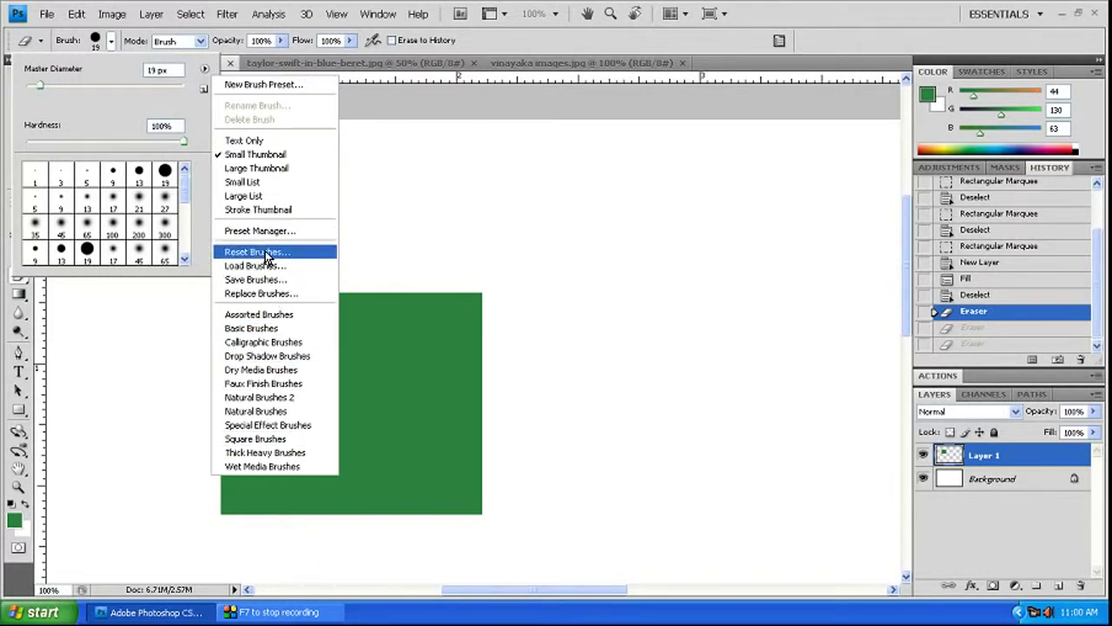
click(90, 110)
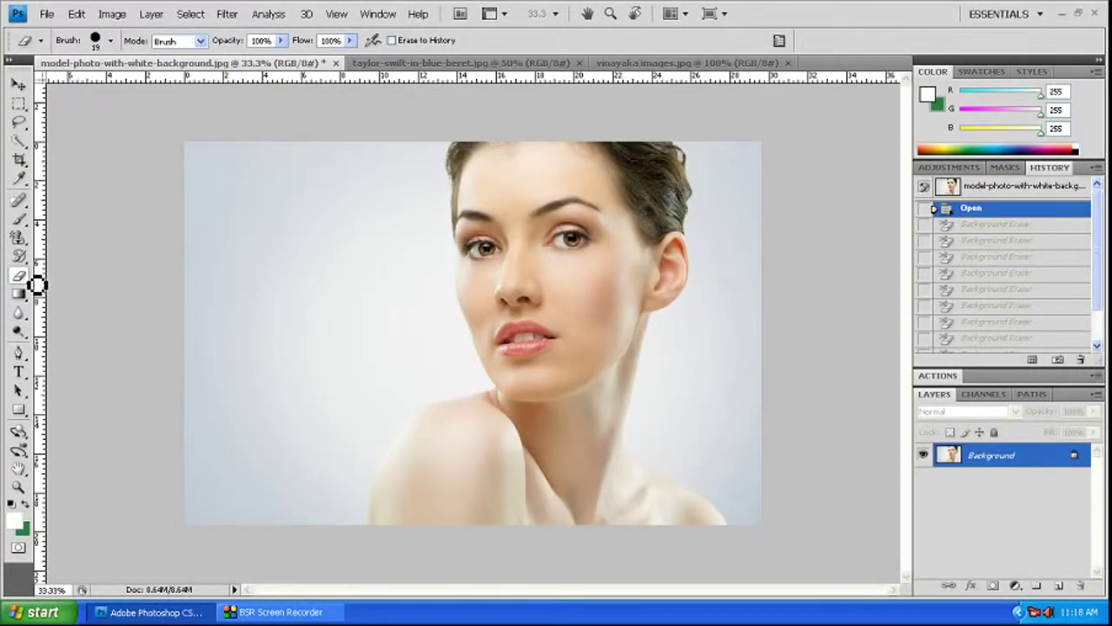
Switch to the Background Eraser with a 200 brush and 100% tolerance.
right_click(20, 276)
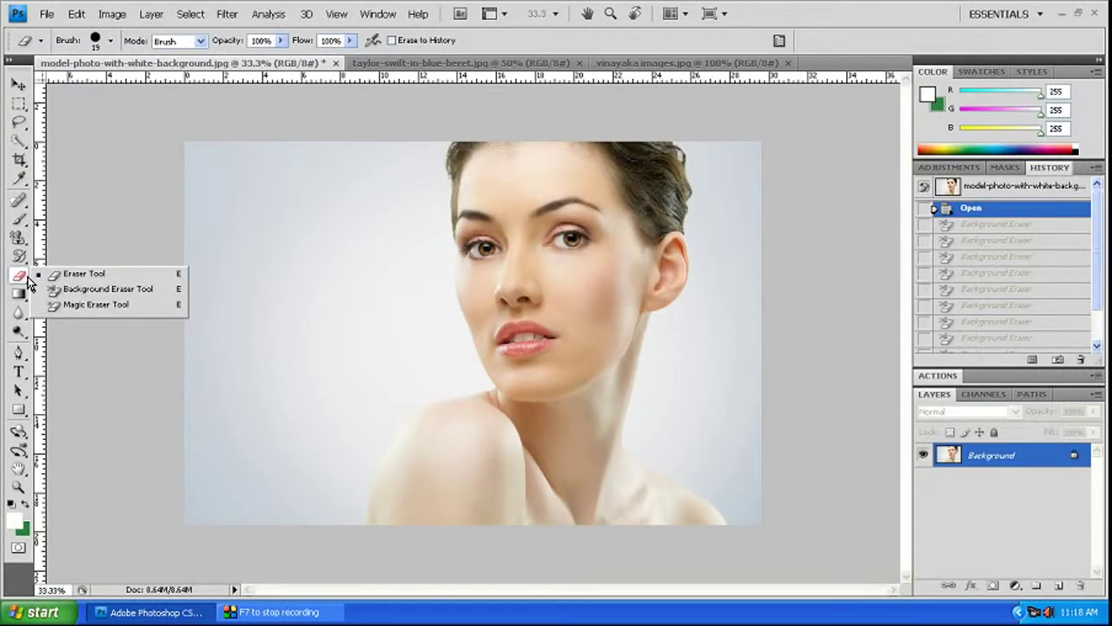
click(71, 296)
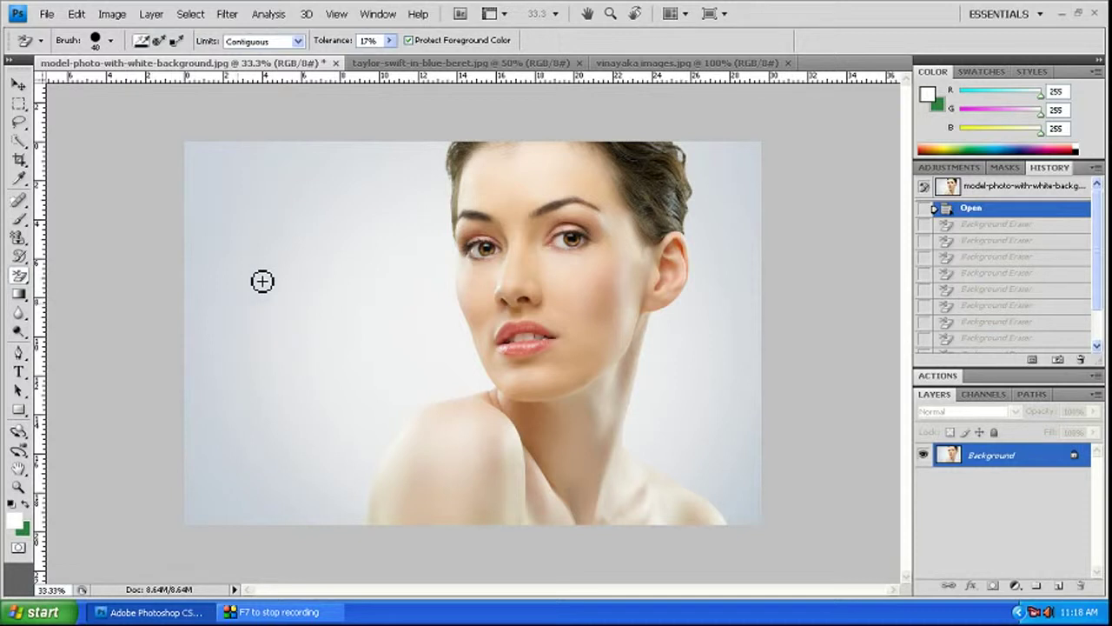
key(bracketright)
key(bracketright)
key(bracketright)
key(bracketright)
key(bracketright)
key(bracketright)
click(389, 41)
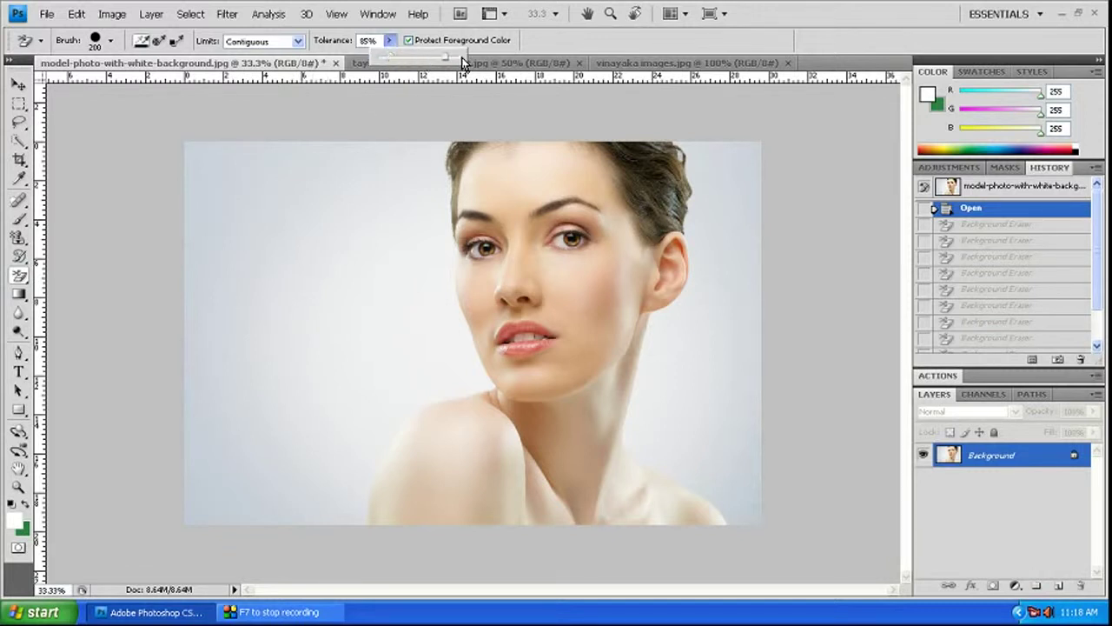
drag(422, 56, 469, 57)
Test-erase backdrop near the hairline, undo it, and zoom in.
click(429, 161)
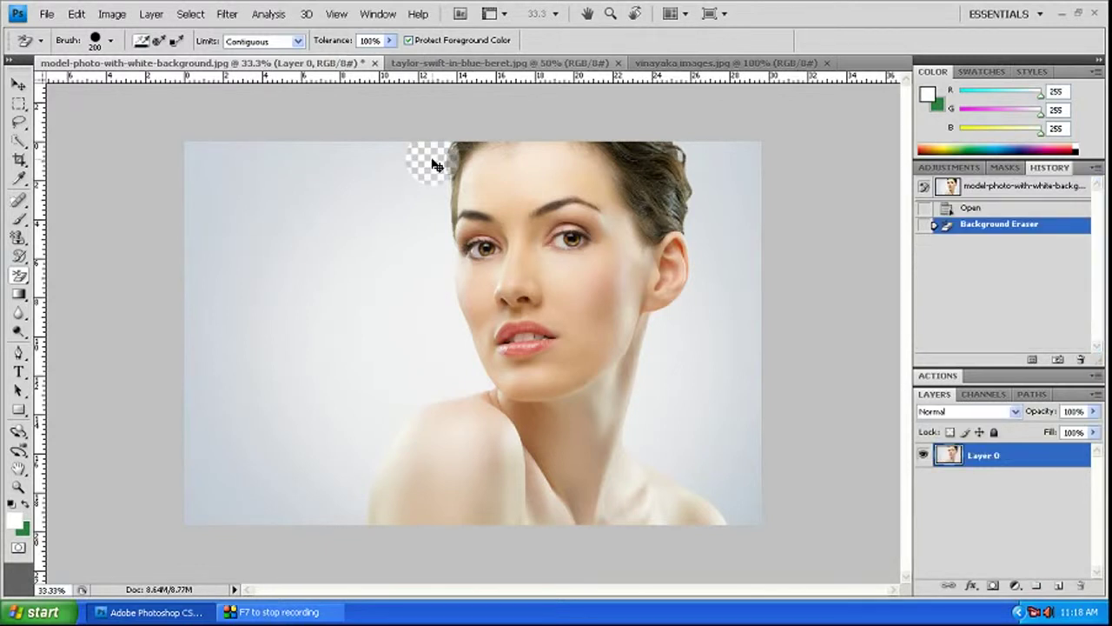
key(ctrl+alt+z)
key(ctrl+plus)
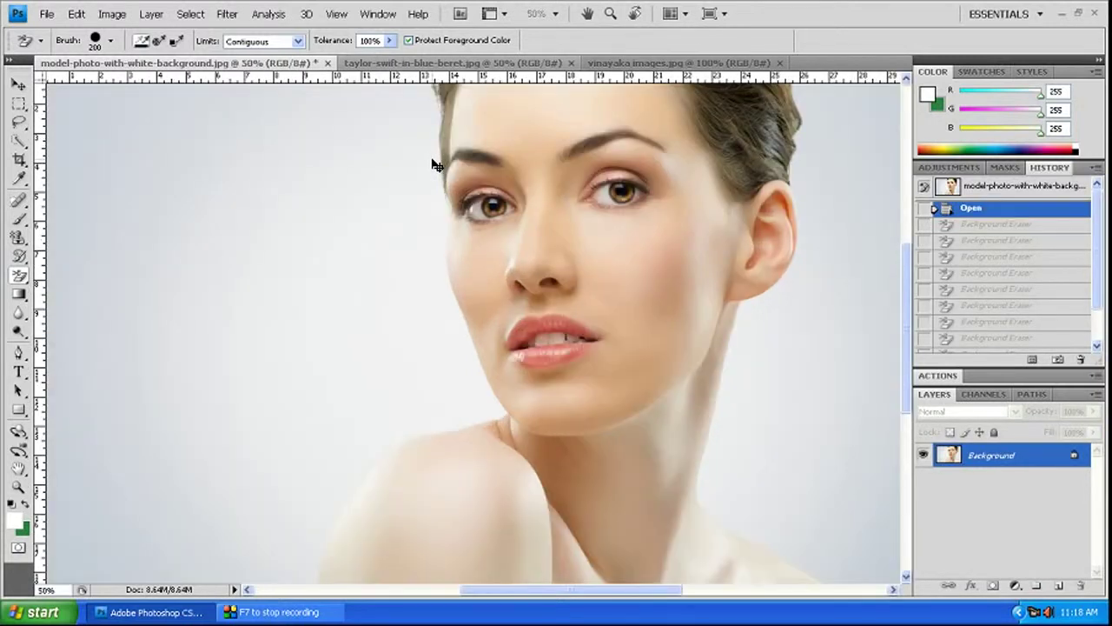
Zoom to 66.7%, pan to the image's top edge, and lower Background Eraser tolerance to 1%.
key(ctrl+plus)
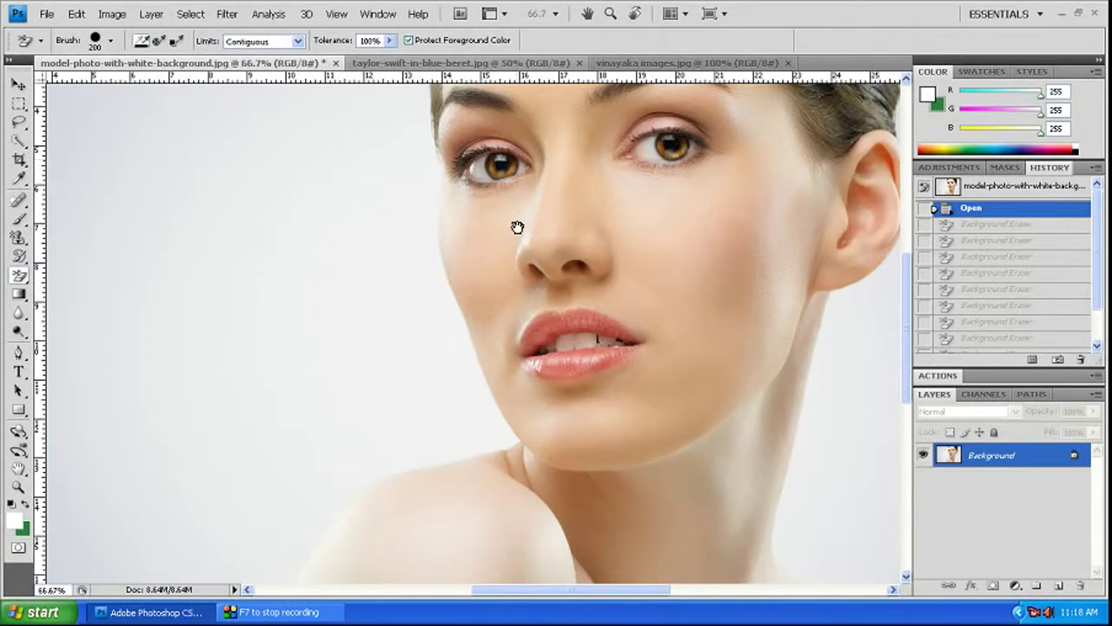
scroll(548, 308, up, 3)
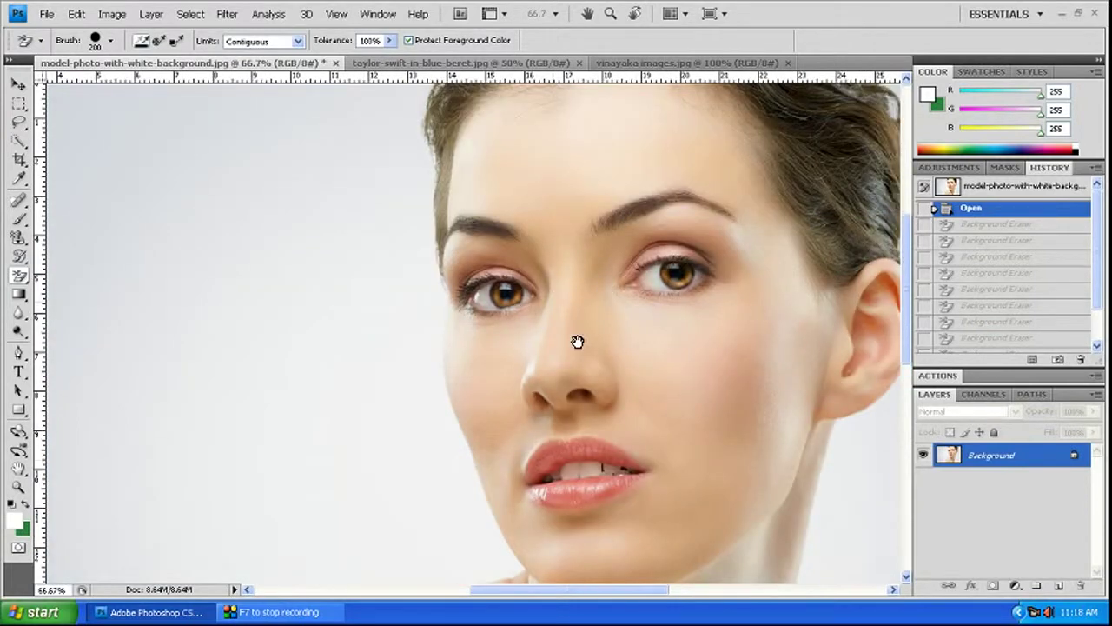
scroll(574, 339, up, 2)
drag(519, 261, 488, 339)
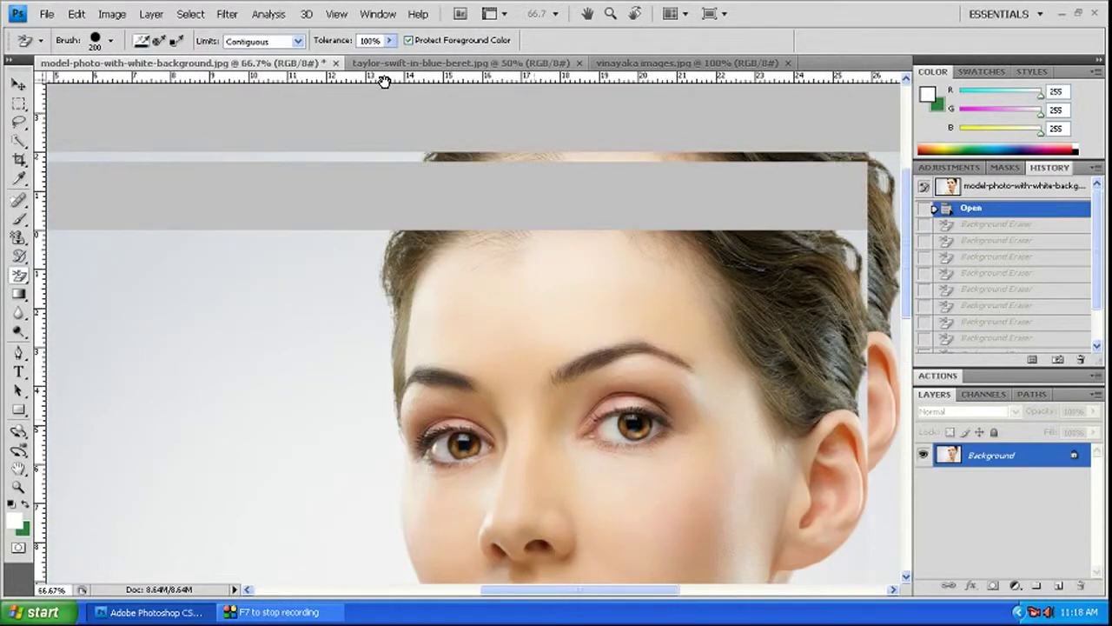
scroll(508, 270, down, 2)
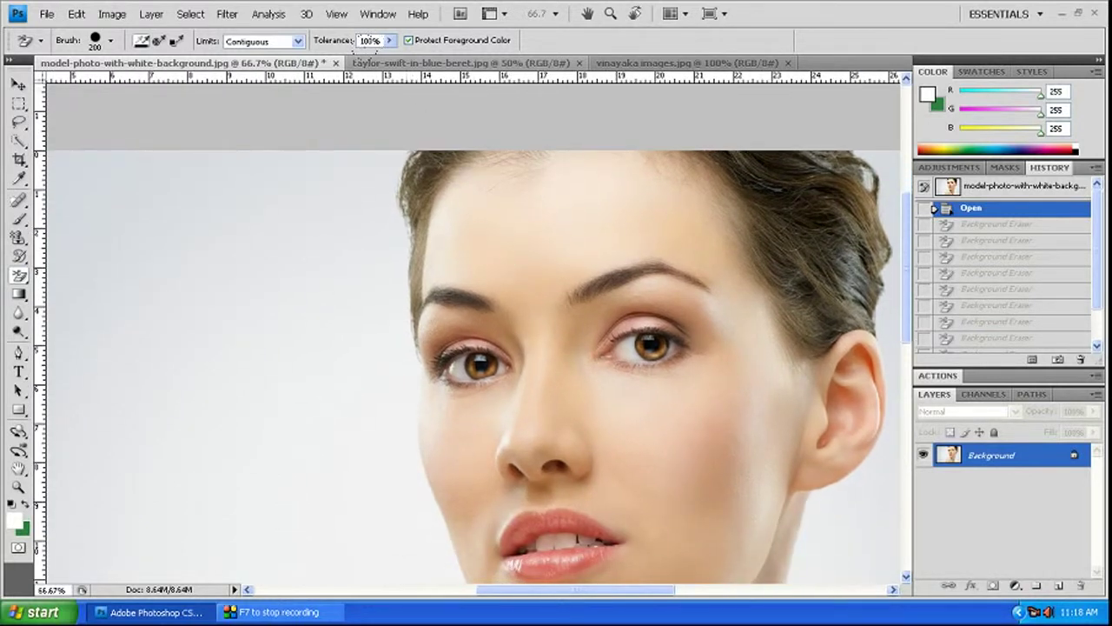
click(389, 40)
drag(391, 66, 273, 214)
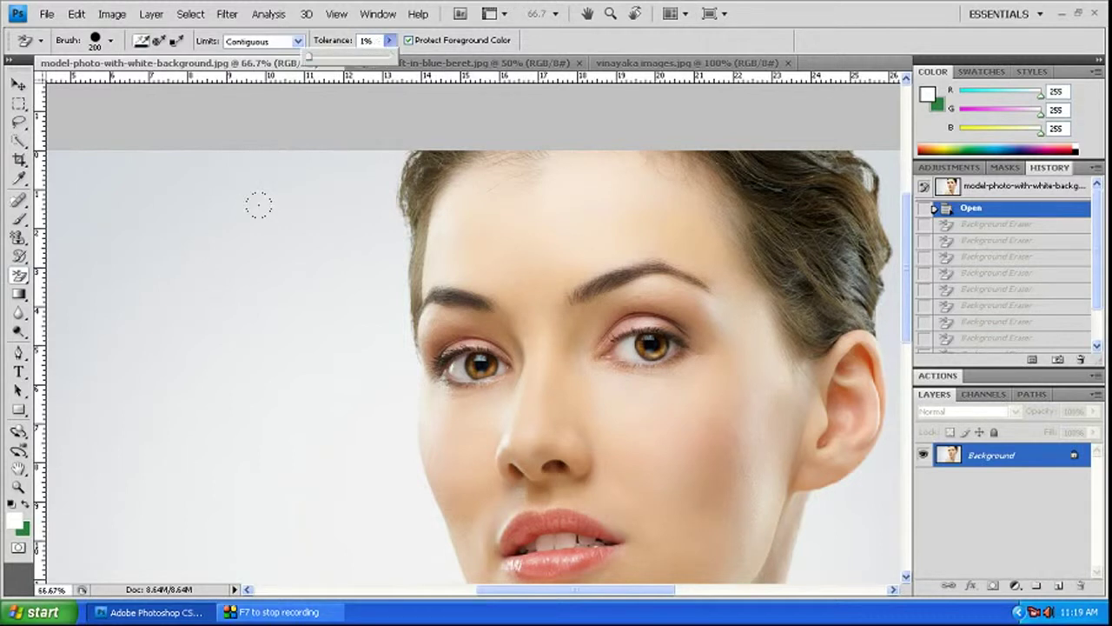
Test-erase backdrop at 1% and at 100% tolerance, then undo both erasures.
click(273, 215)
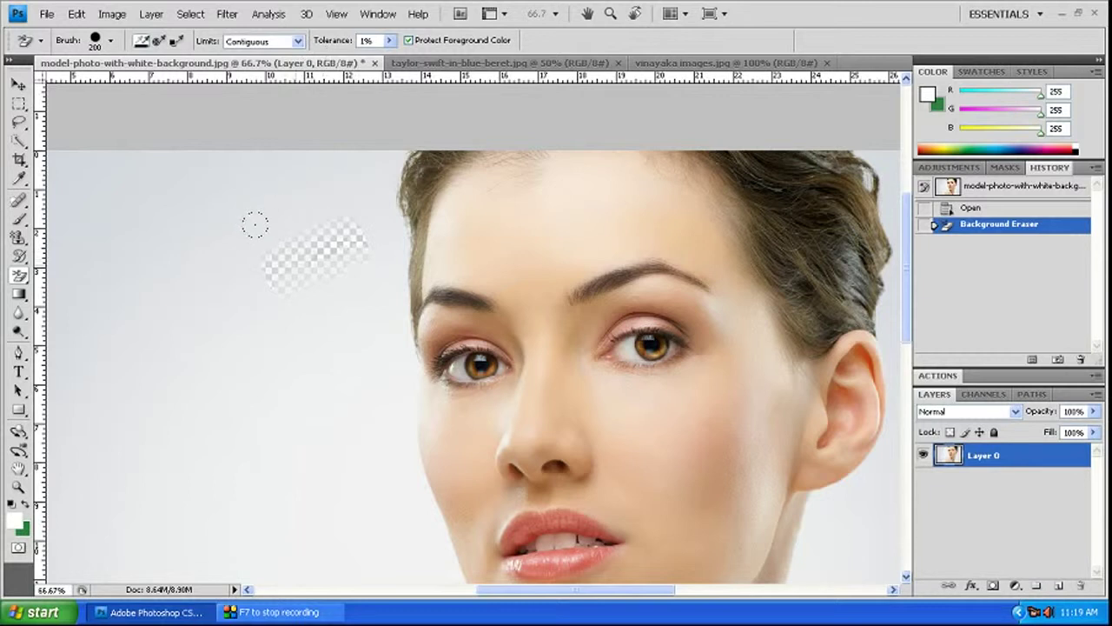
click(391, 41)
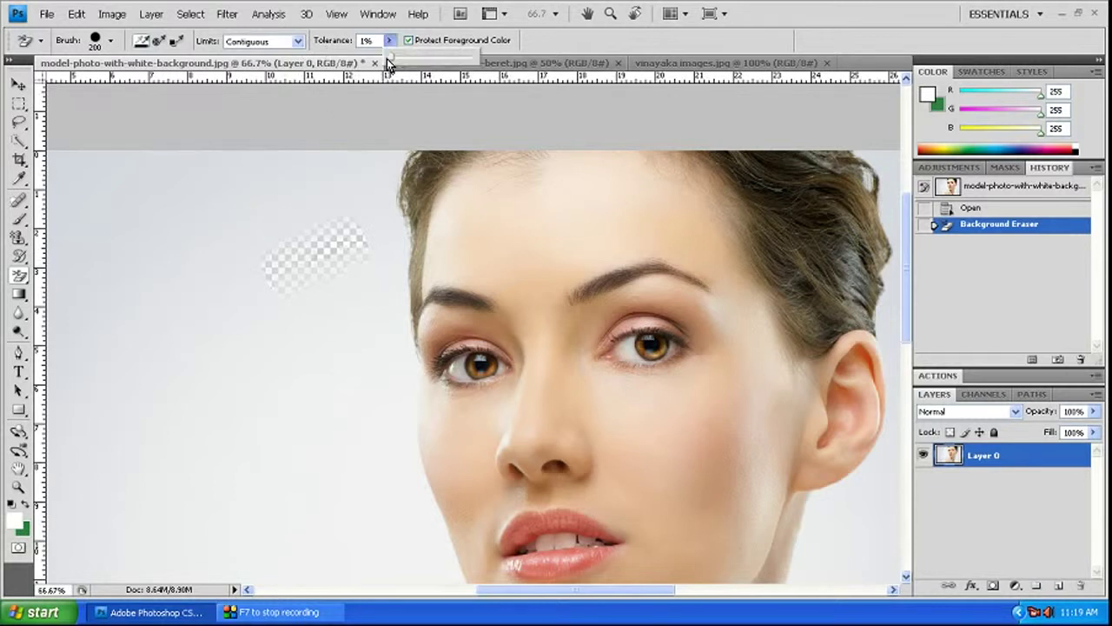
drag(392, 63, 474, 57)
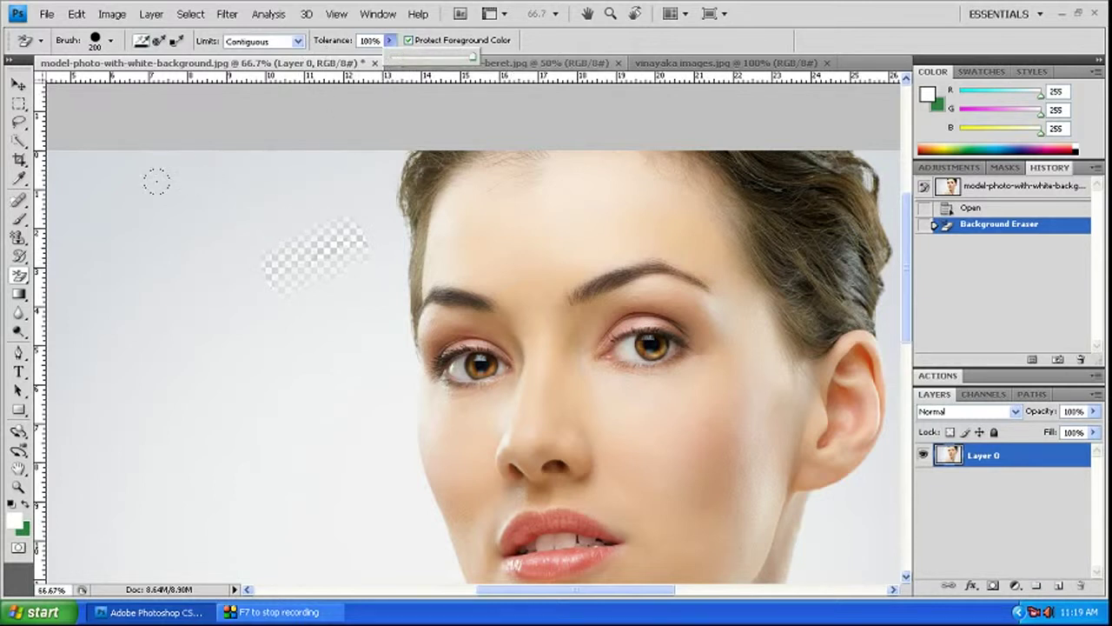
drag(145, 217, 137, 264)
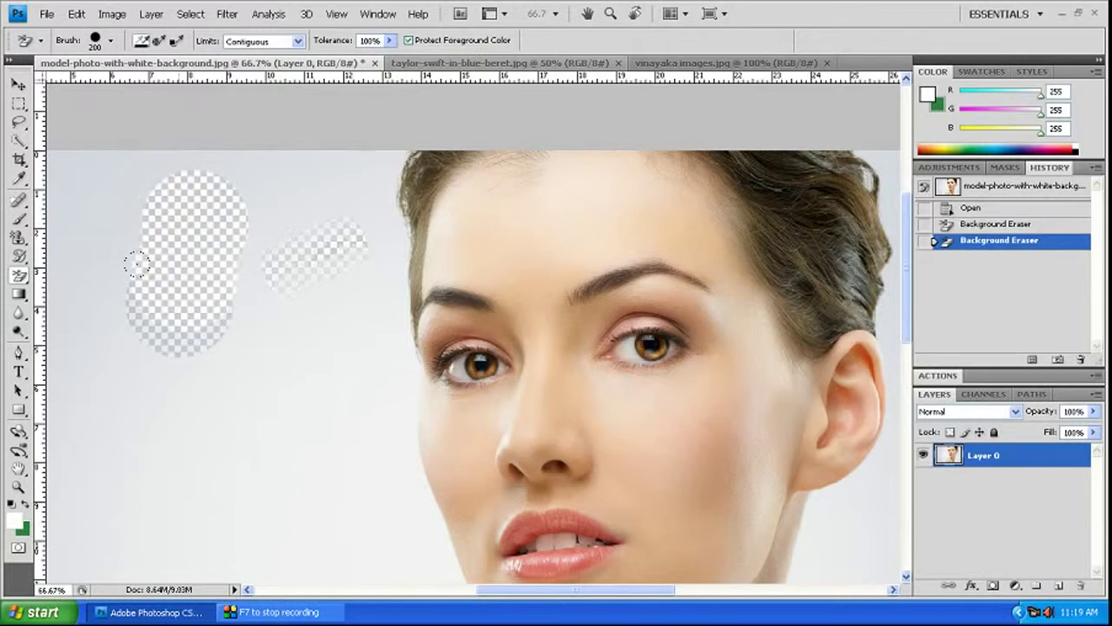
key(ctrl+z)
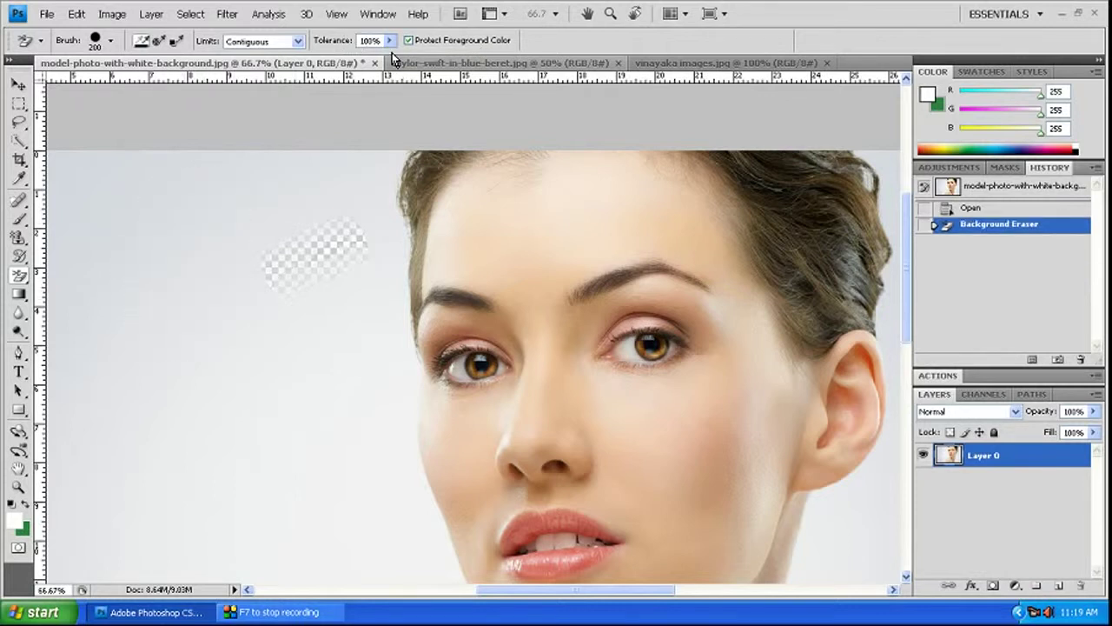
key(ctrl+alt+z)
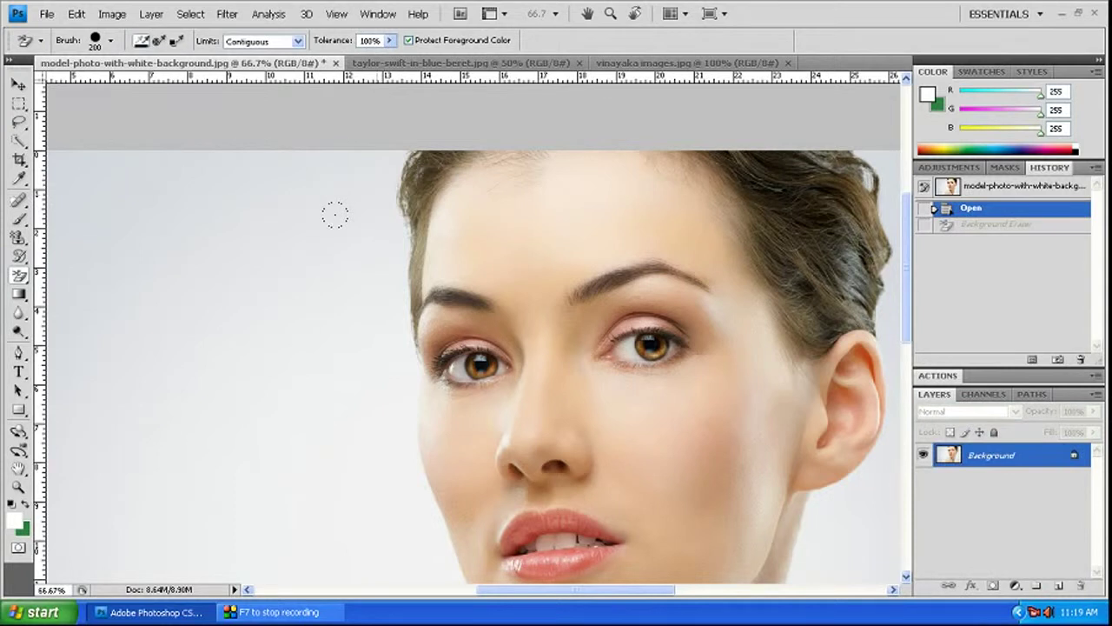
Set Background Eraser tolerance to 14% and restore the undone erase step.
drag(389, 48, 322, 71)
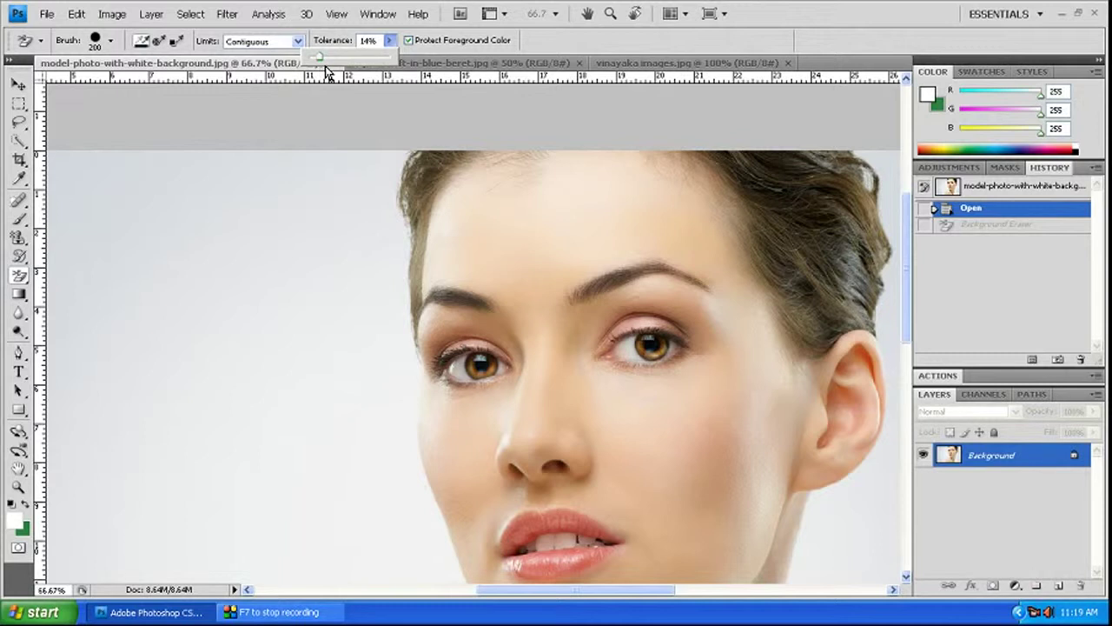
drag(319, 67, 275, 81)
key(ctrl+z)
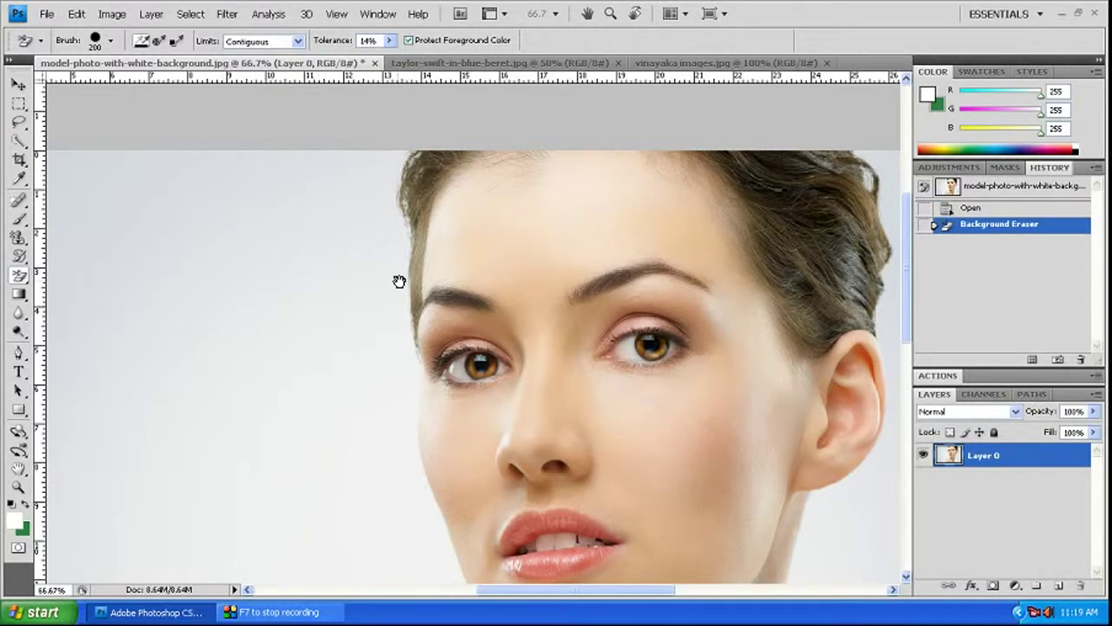
Erase backdrop along the hair's left edge down toward the shoulder.
scroll(417, 183, down, 2)
scroll(417, 182, left, 1)
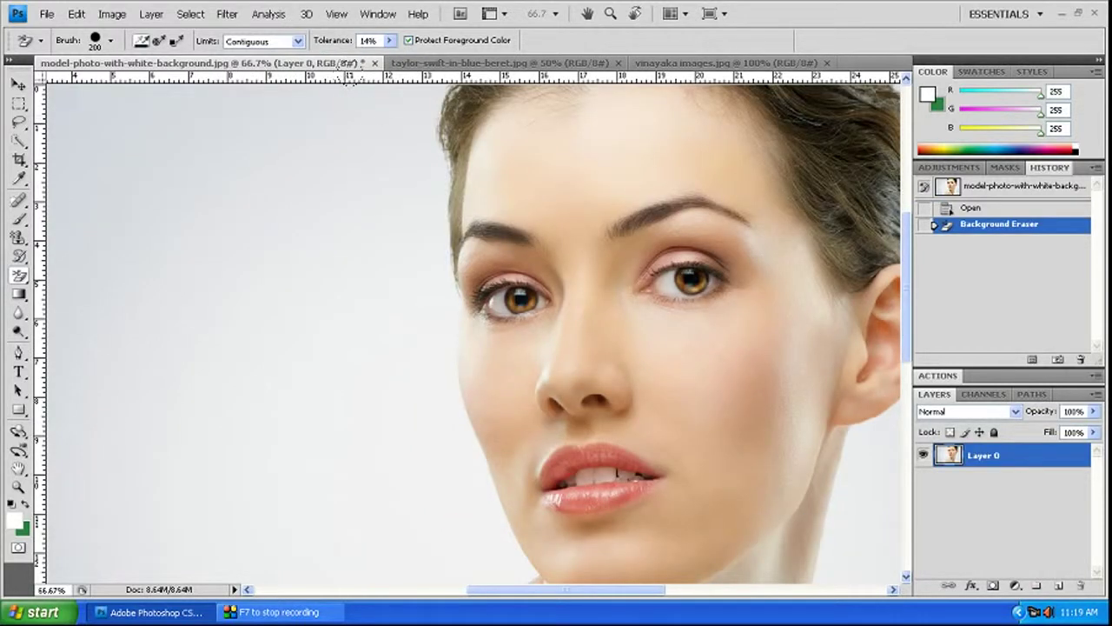
drag(354, 99, 362, 414)
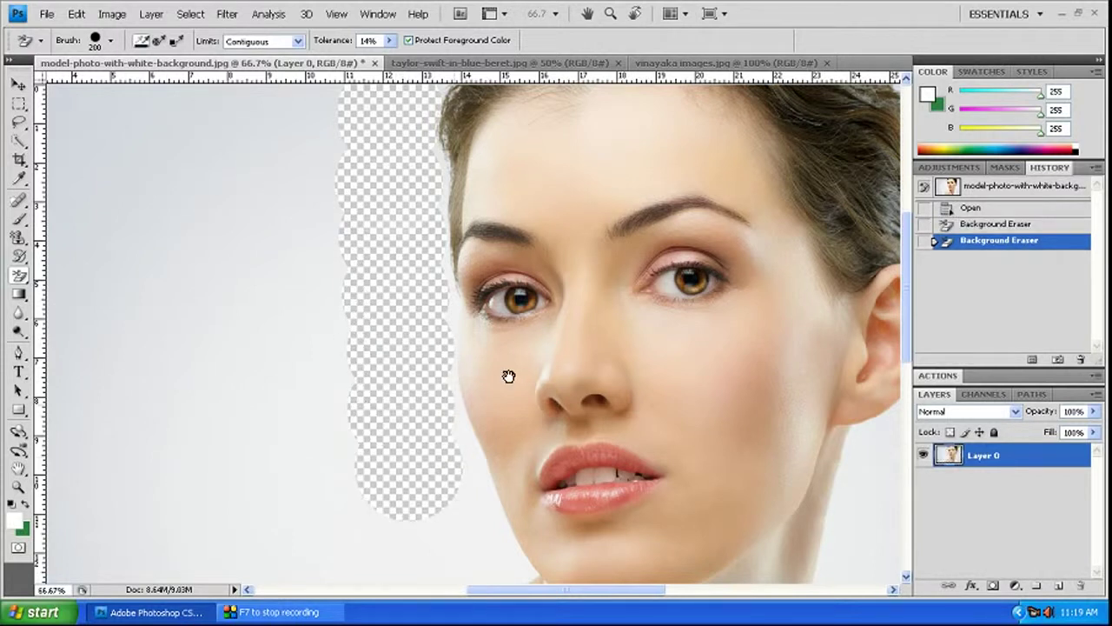
scroll(420, 302, down, 3)
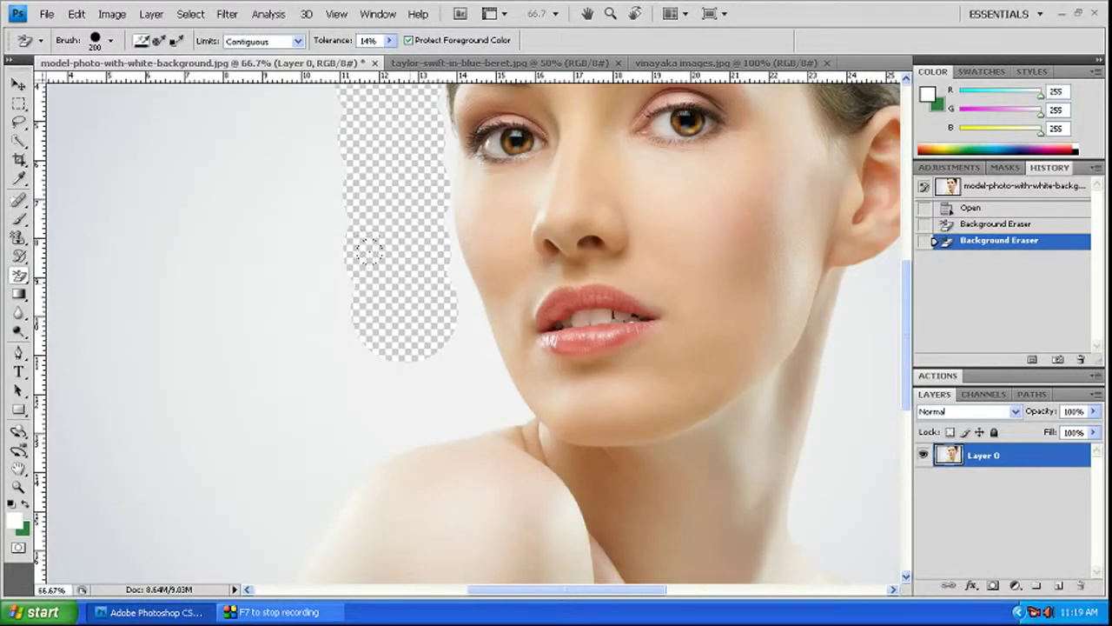
drag(391, 307, 437, 358)
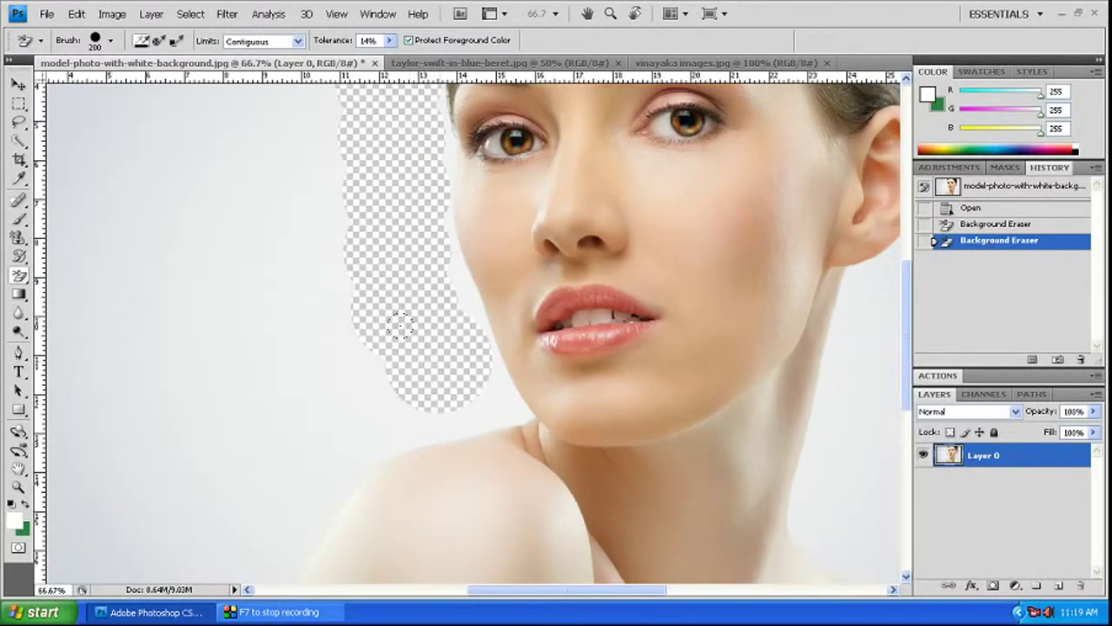
drag(354, 345, 214, 442)
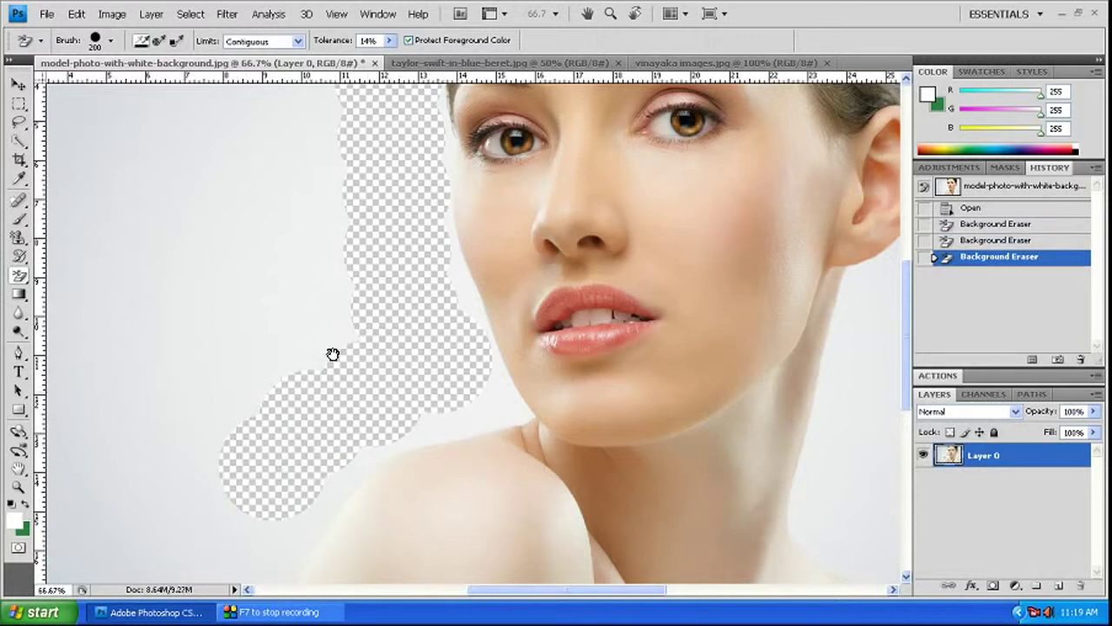
Erase backdrop along the shoulder edge to the image bottom, then return to the eyes.
scroll(427, 217, down, 3)
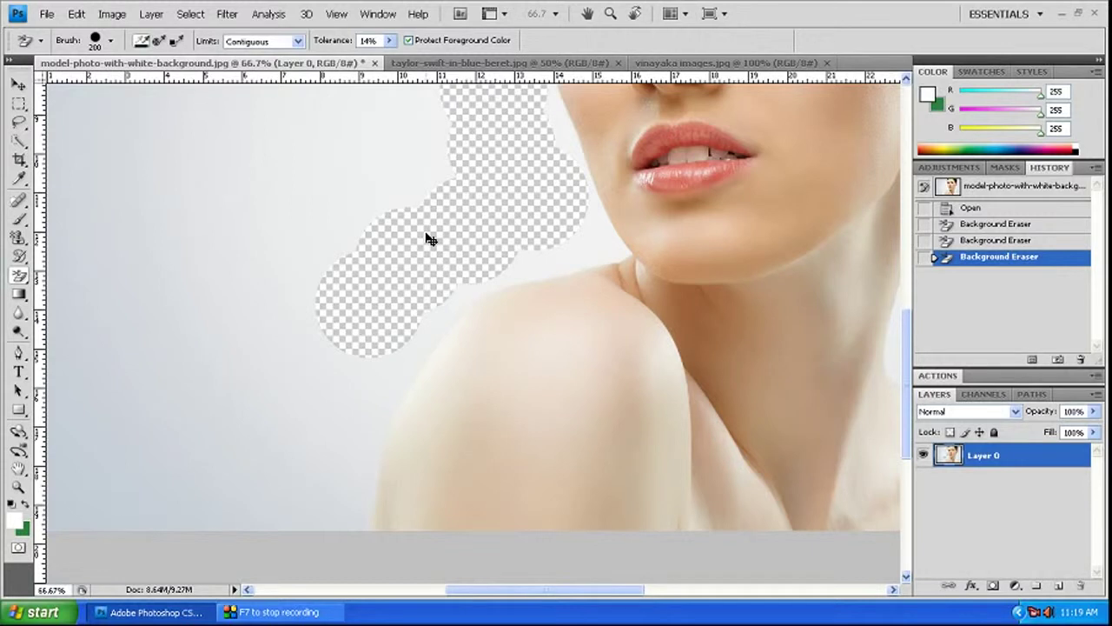
scroll(428, 239, down, 1)
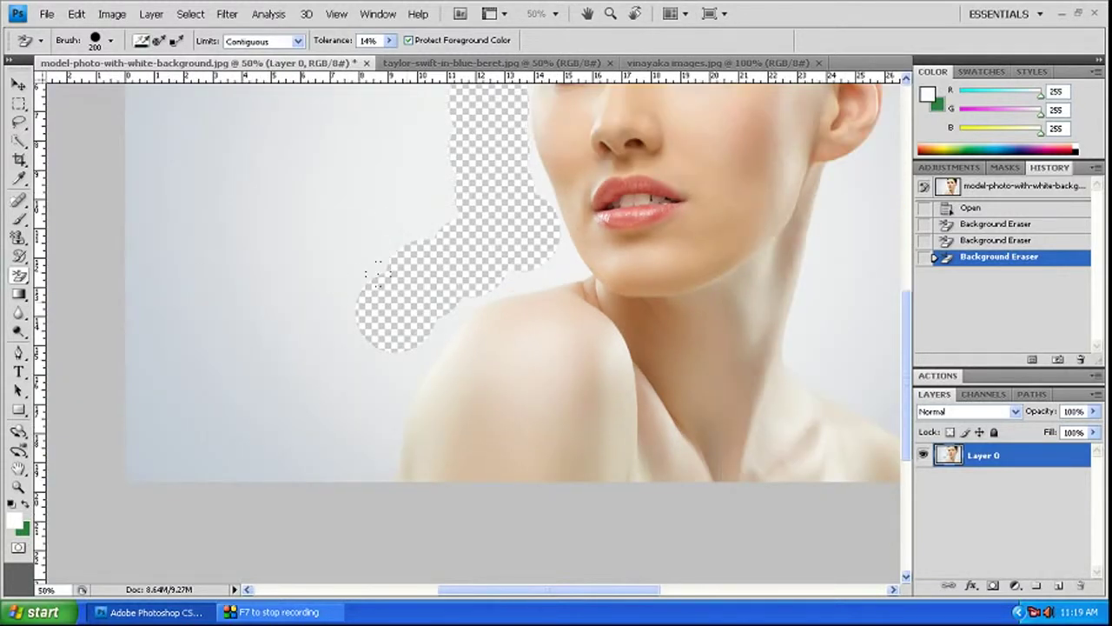
drag(344, 326, 331, 441)
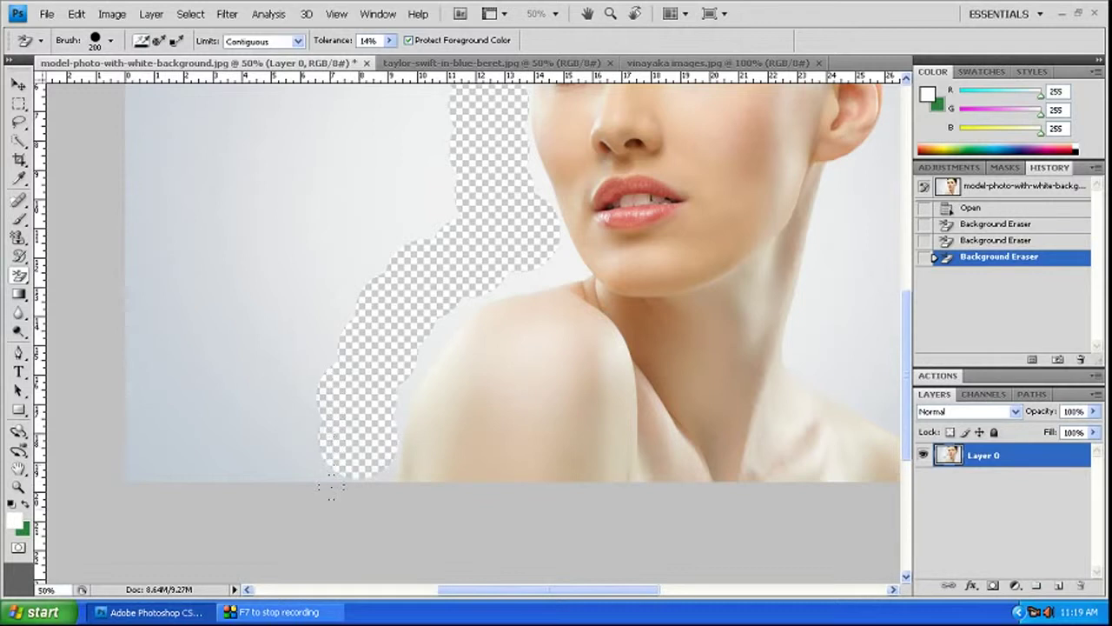
drag(331, 442, 328, 476)
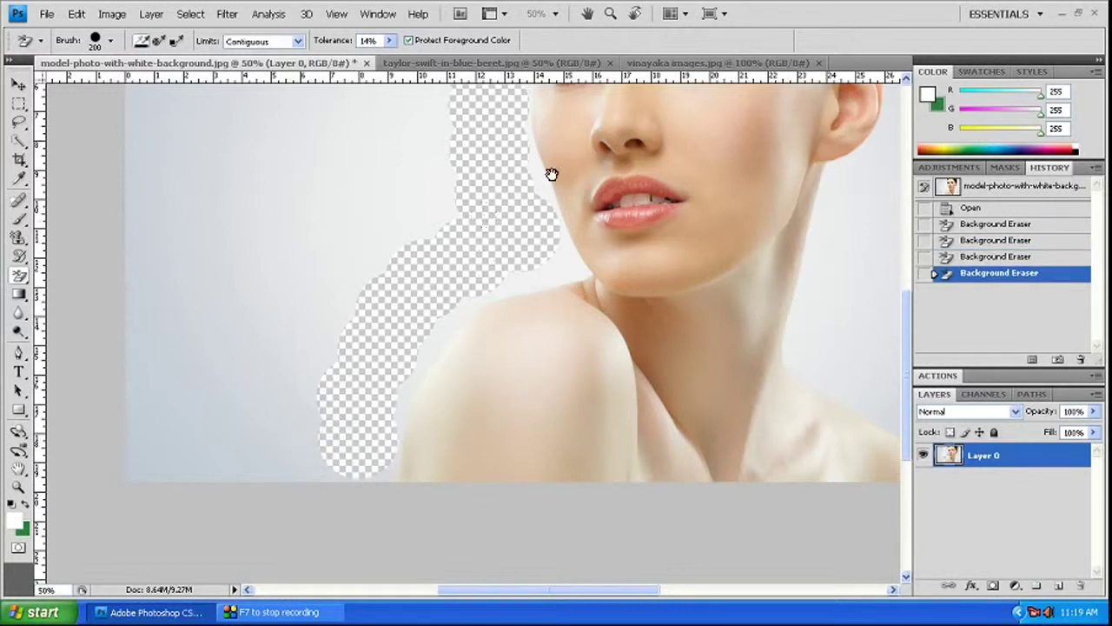
drag(556, 97, 501, 350)
Shrink the brush to 60, zoom to 200%, and erase spots beside the hairline.
key(bracketleft)
key(bracketleft)
key(bracketleft)
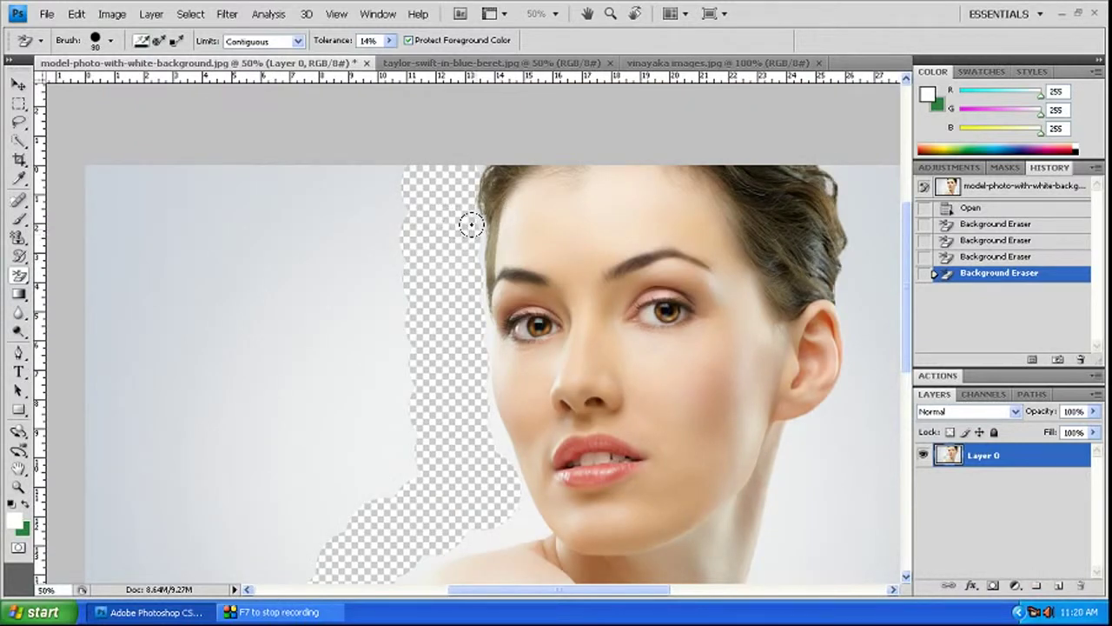
key(bracketleft)
key(bracketleft)
key(bracketleft)
key(ctrl+plus)
key(ctrl+plus)
key(ctrl+plus)
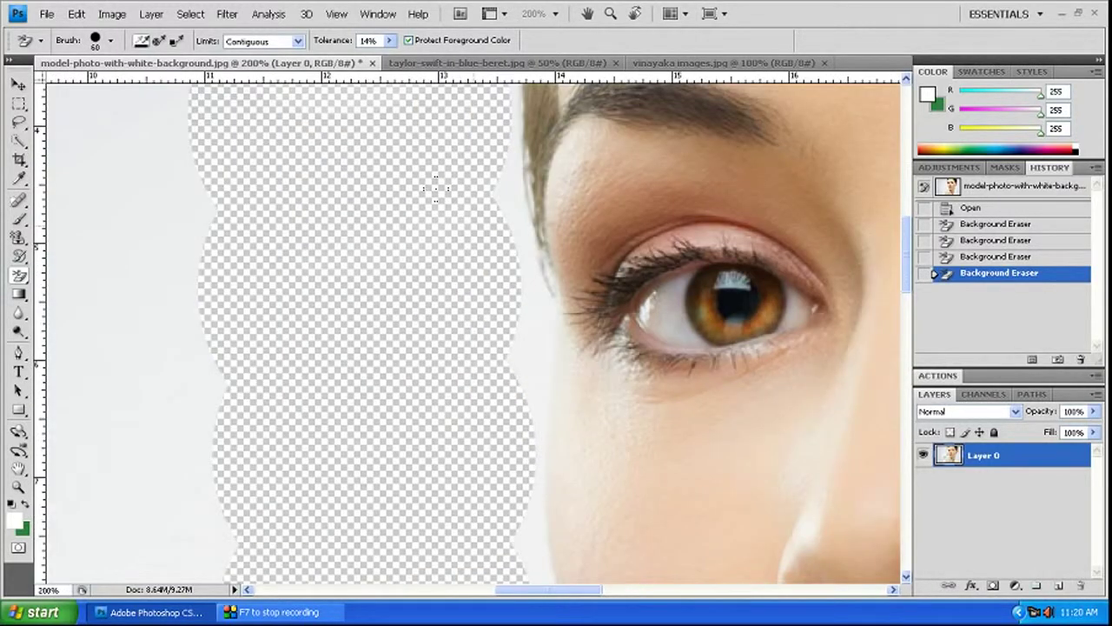
scroll(511, 177, up, 3)
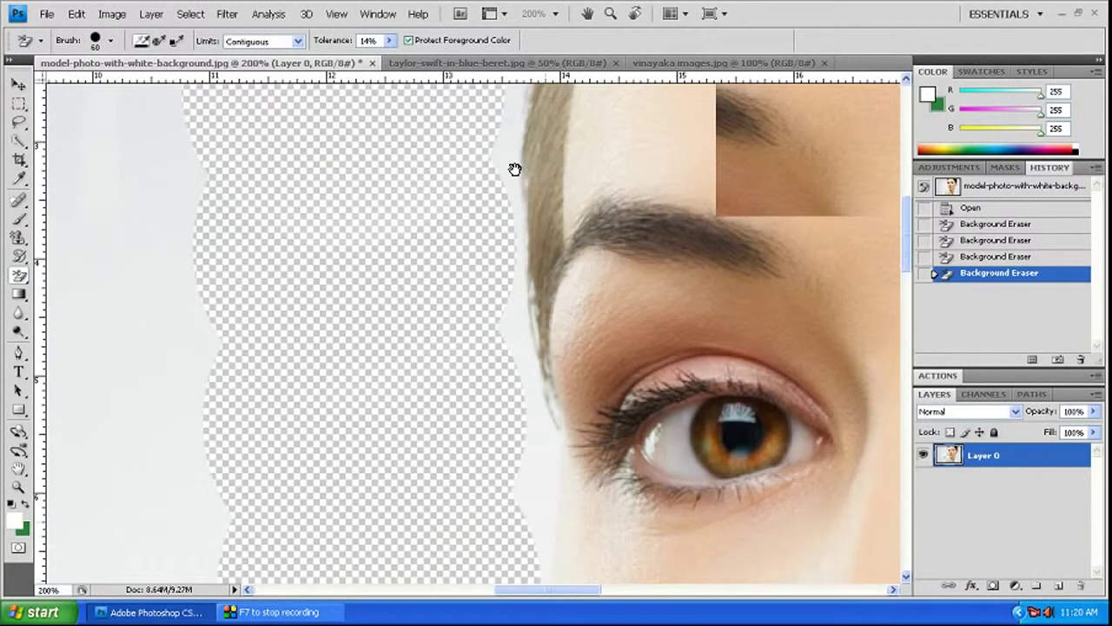
scroll(519, 251, up, 3)
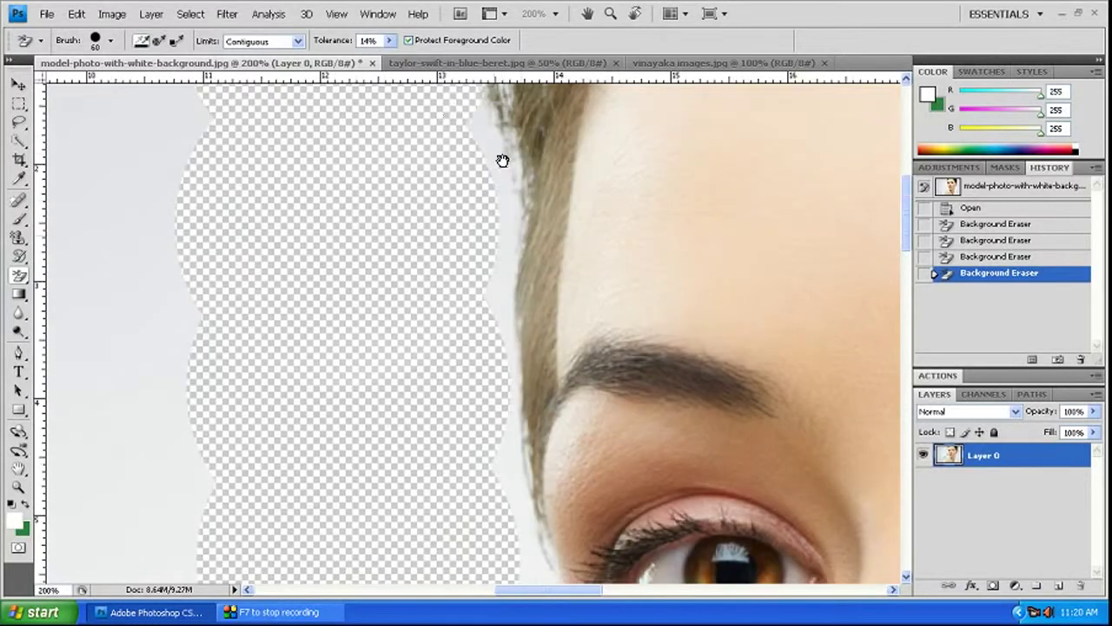
drag(435, 142, 427, 124)
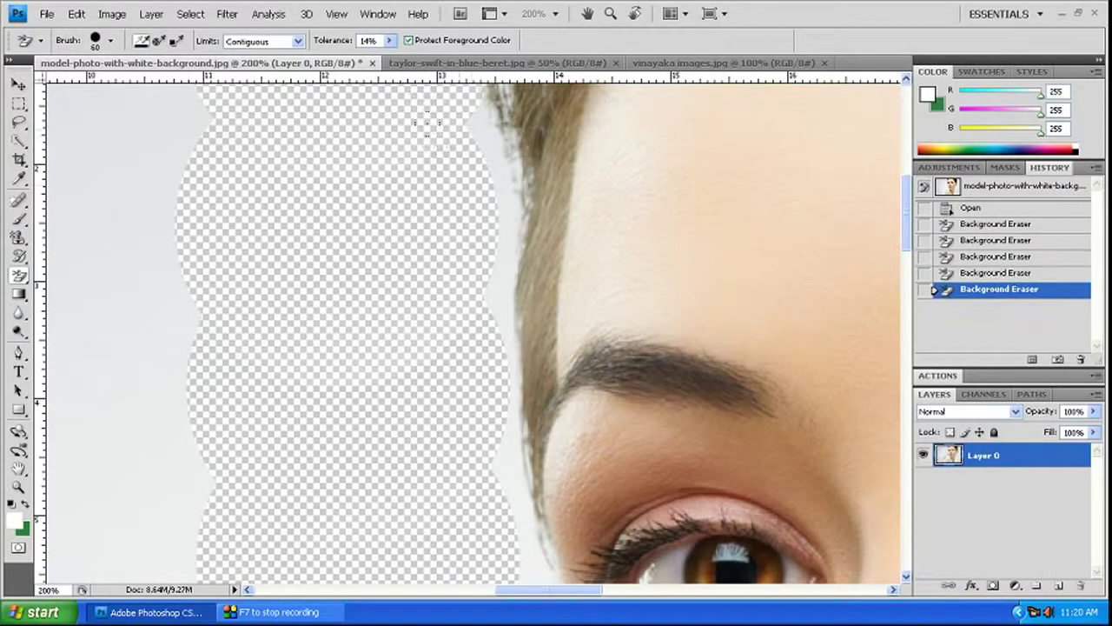
click(441, 197)
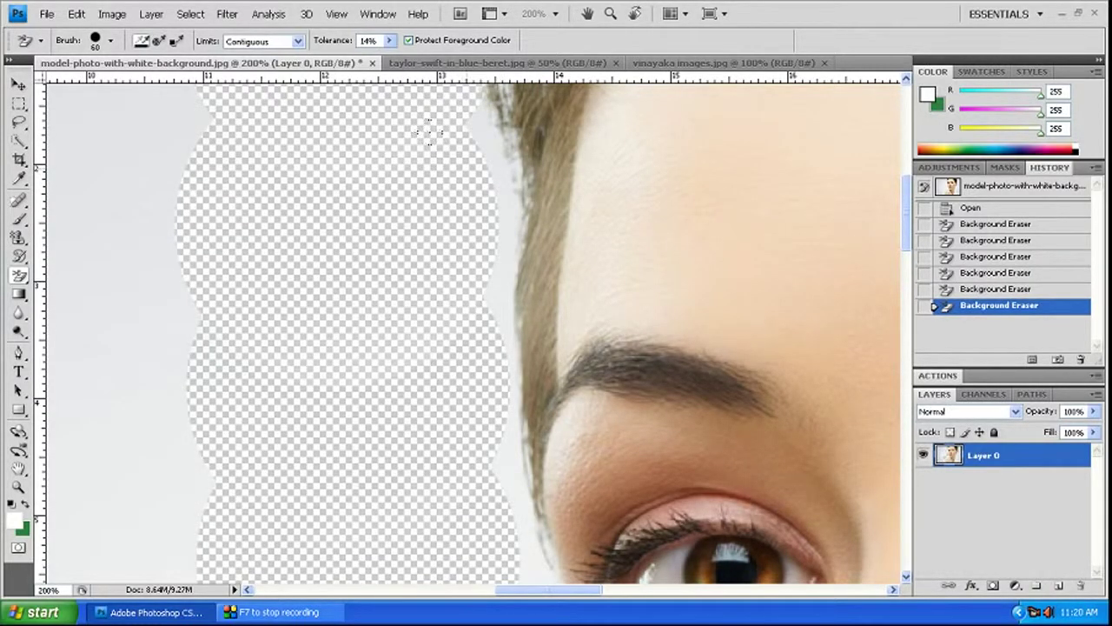
click(434, 245)
click(428, 245)
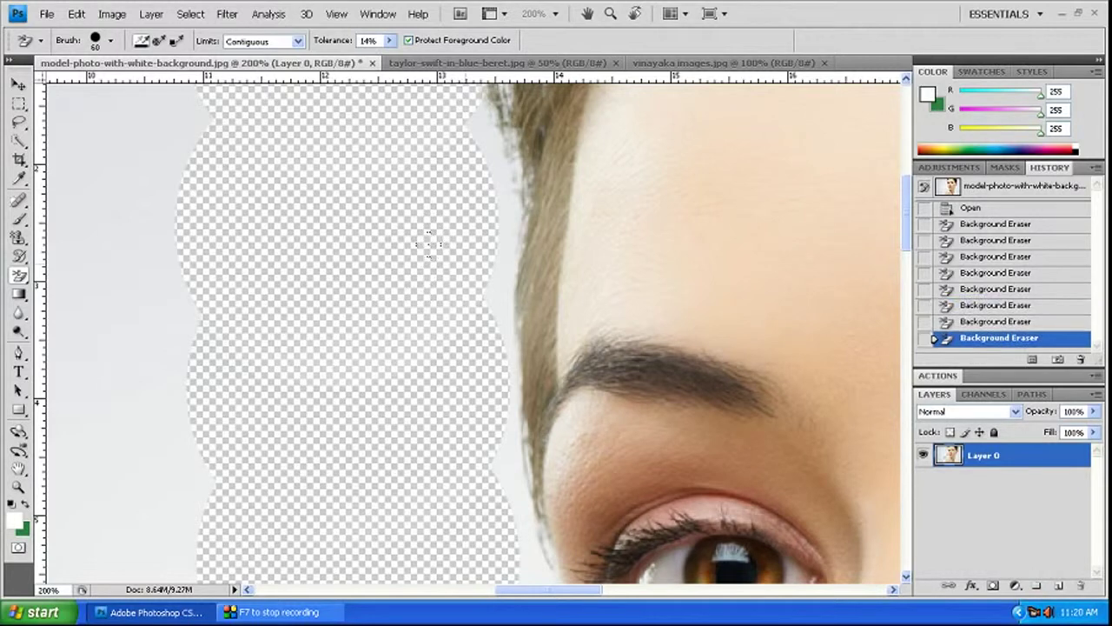
Raise tolerance to 45% and erase along the cleared hairline area.
click(388, 41)
drag(388, 59, 416, 60)
drag(427, 116, 433, 160)
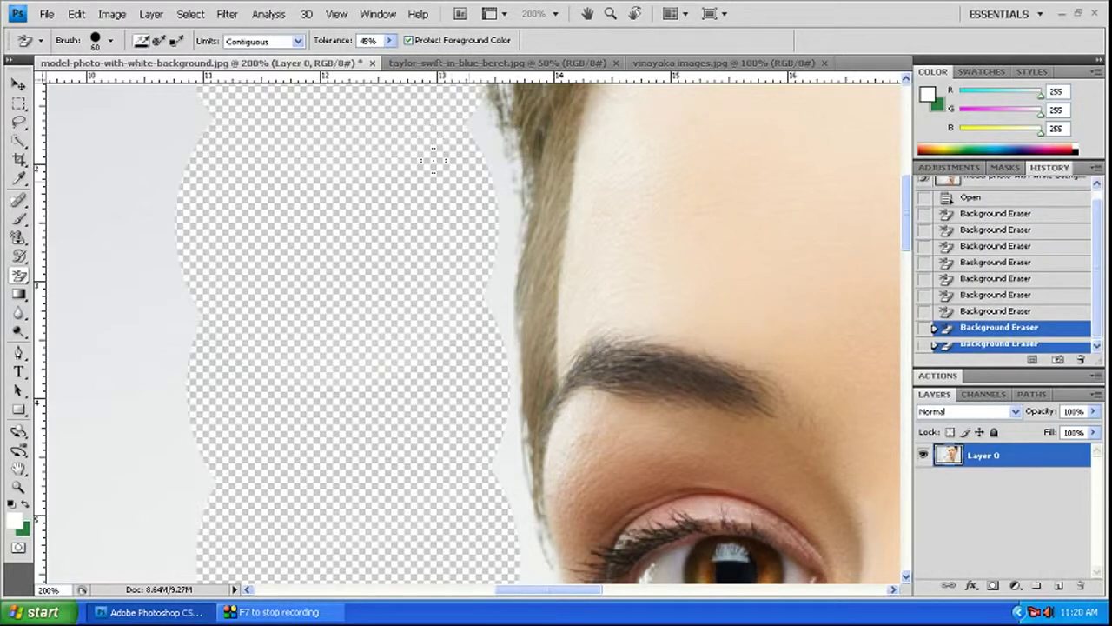
Shrink the Background Eraser to 30 and erase the grey fringe along the hairline and temple.
drag(434, 123, 452, 142)
key(bracketleft)
key(bracketleft)
key(bracketleft)
mouse_move(486, 165)
mouse_down()
mouse_move(489, 154)
mouse_move(495, 195)
mouse_up()
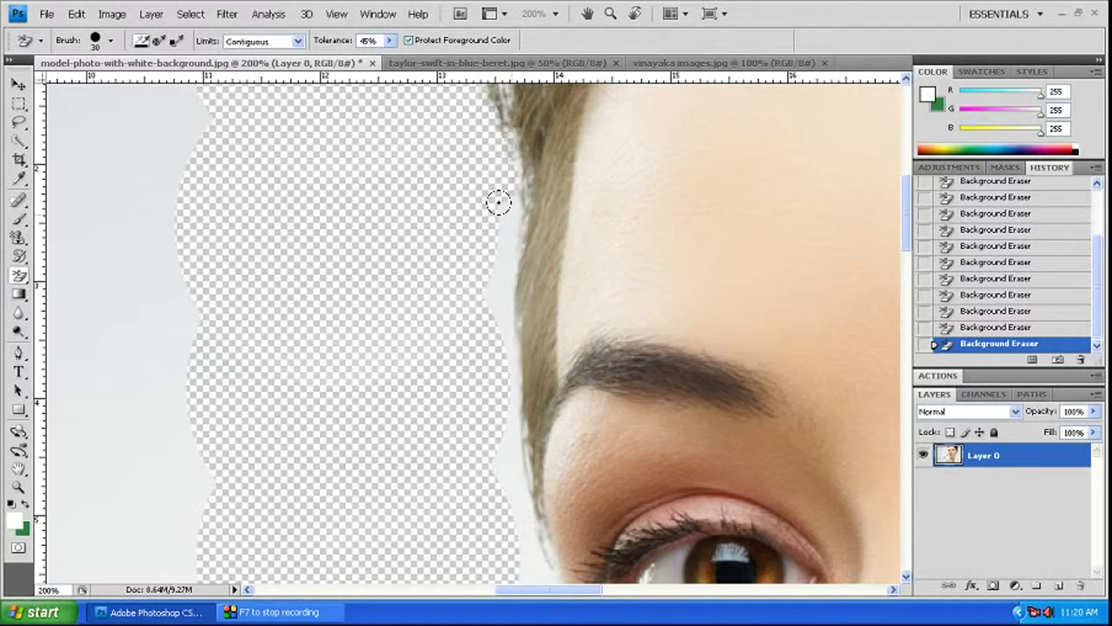
drag(497, 218, 501, 214)
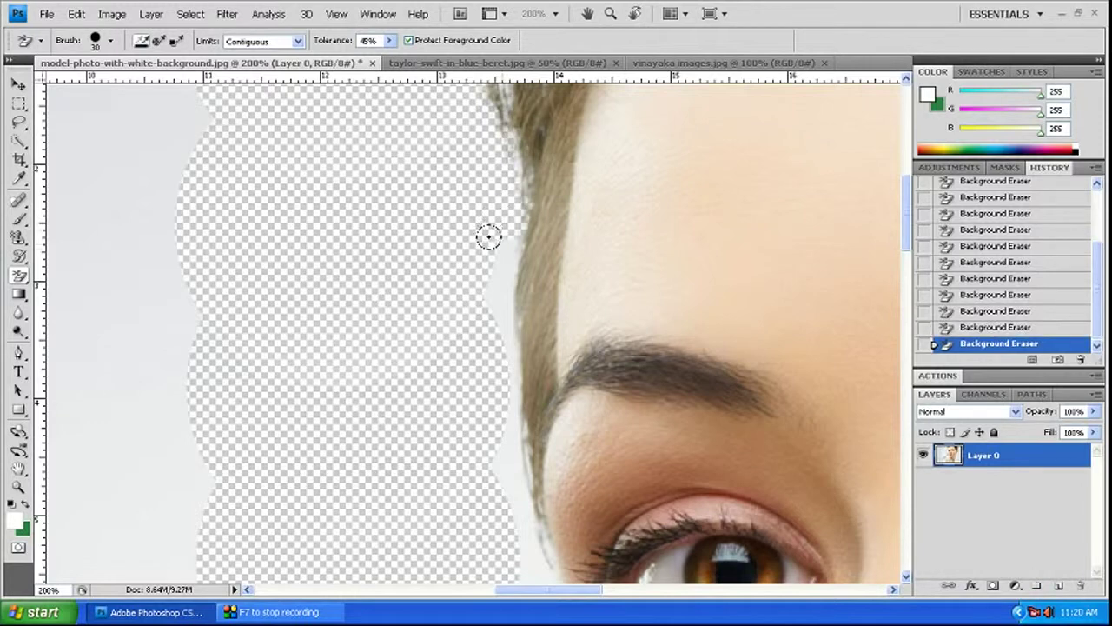
drag(481, 265, 479, 297)
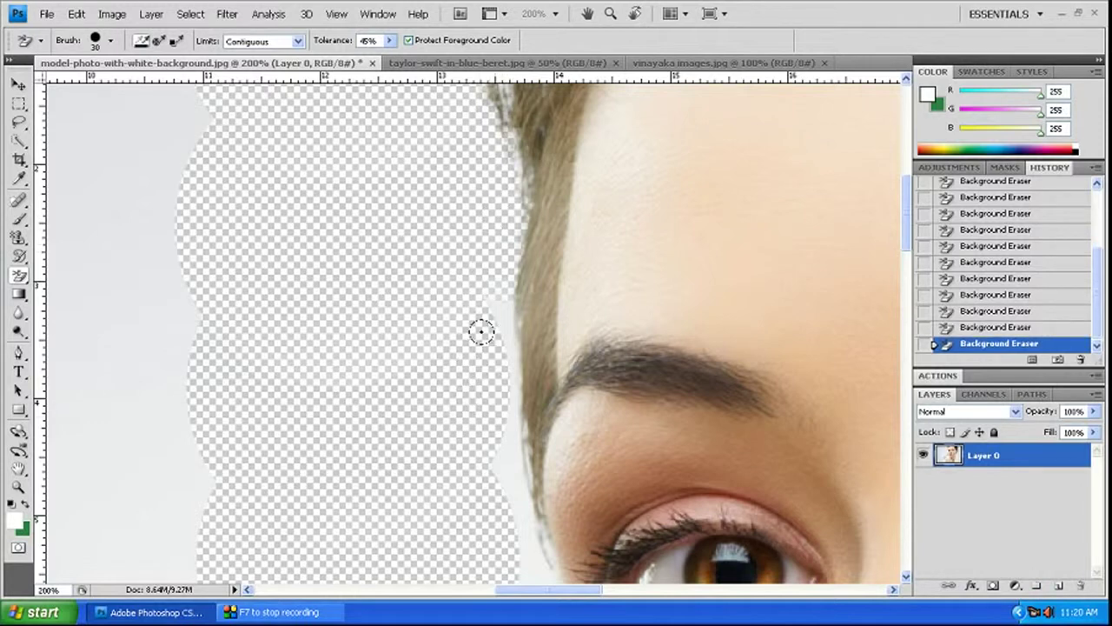
mouse_move(486, 365)
mouse_down()
mouse_move(496, 351)
mouse_move(504, 469)
mouse_up()
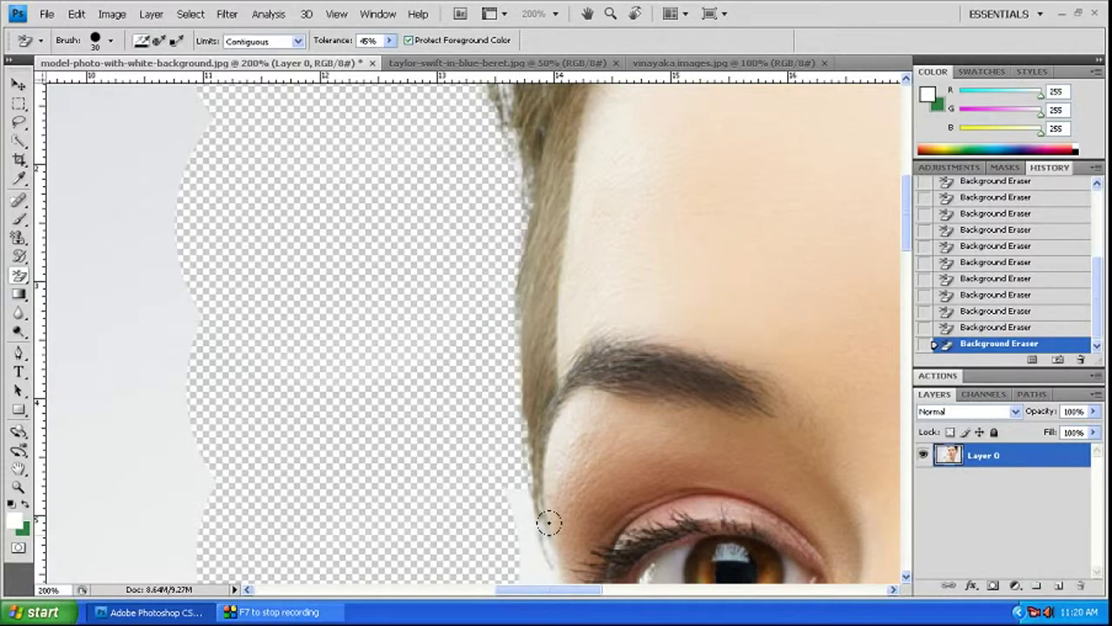
Pan over to the eye and erase the grey fringe beside the eye and cheek.
drag(578, 445, 564, 234)
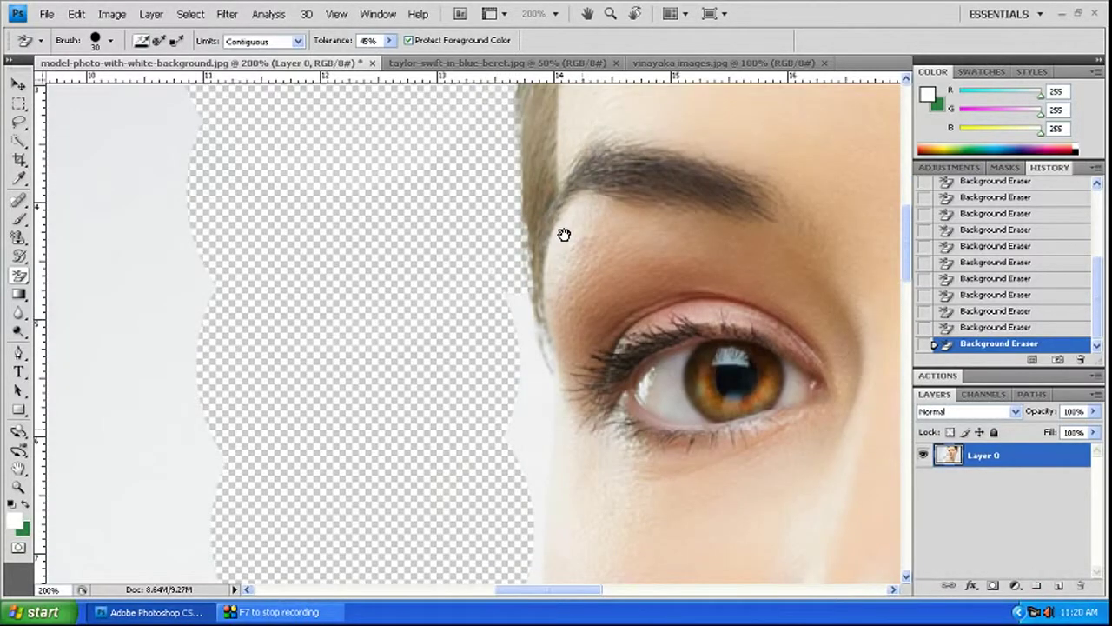
drag(534, 273, 513, 73)
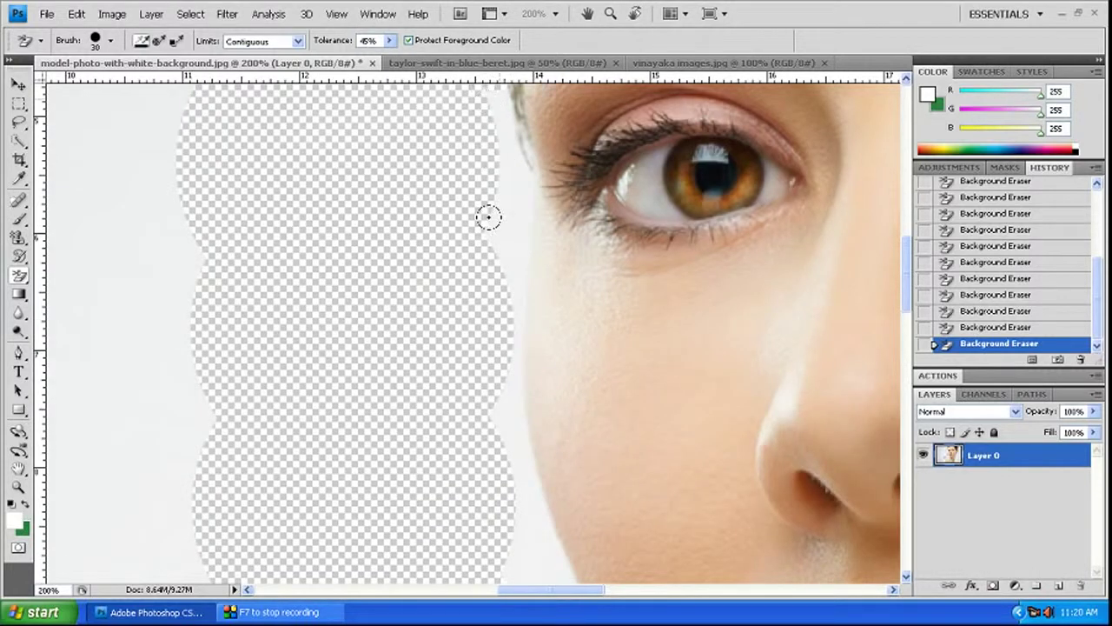
mouse_move(496, 184)
mouse_down()
mouse_move(510, 206)
mouse_move(502, 293)
mouse_move(499, 199)
mouse_up()
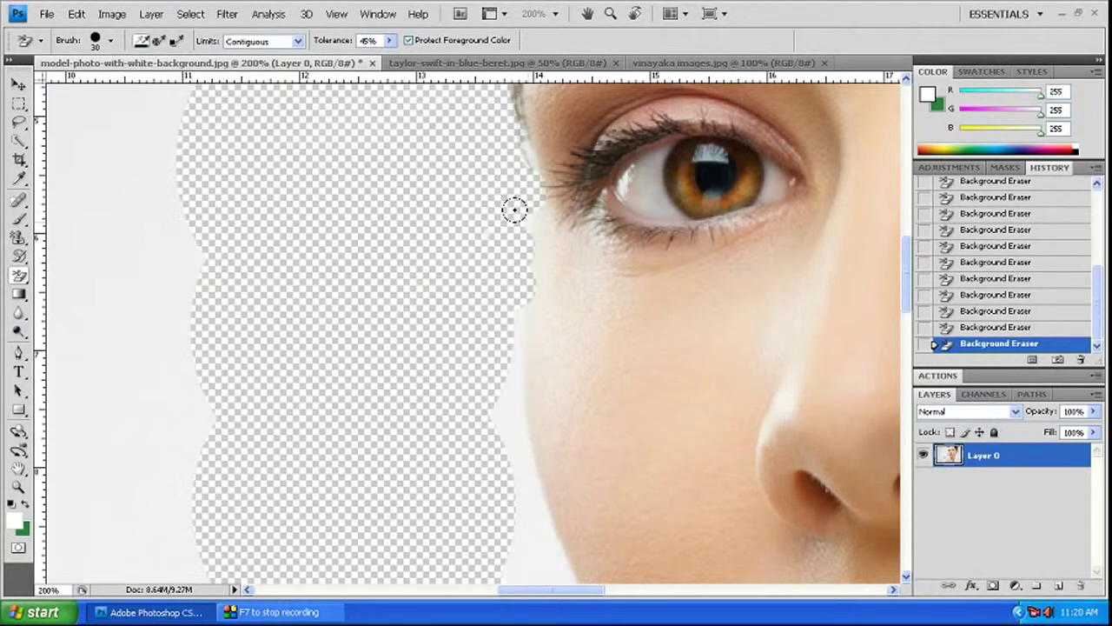
With a 9 brush, erase the white strip along the jaw edge down toward the neck.
key(bracketleft)
key(bracketleft)
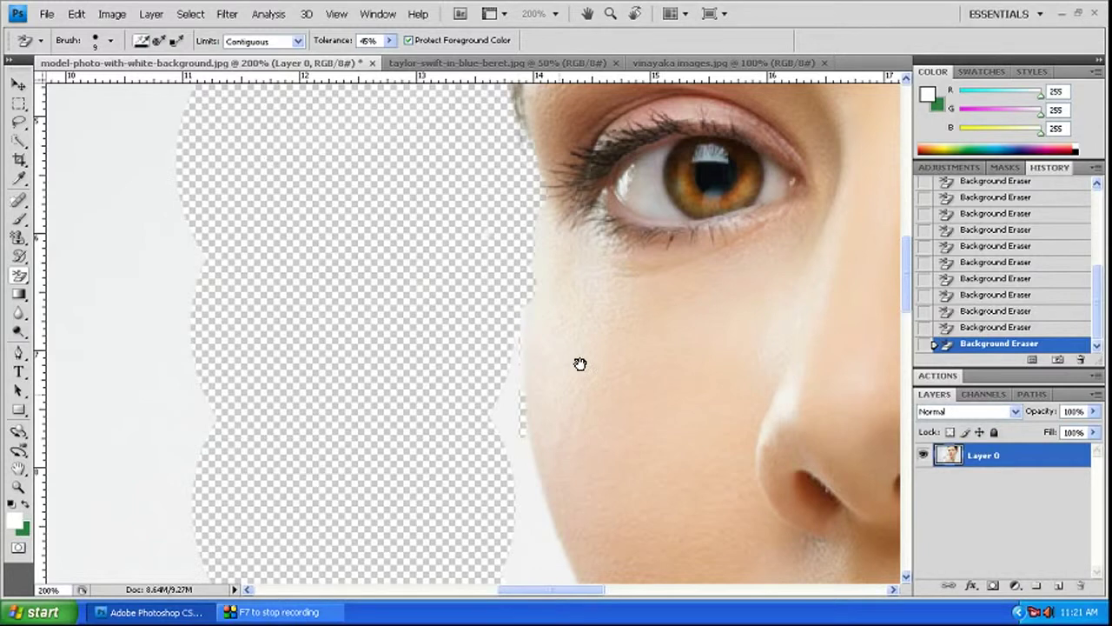
scroll(578, 365, down, 5)
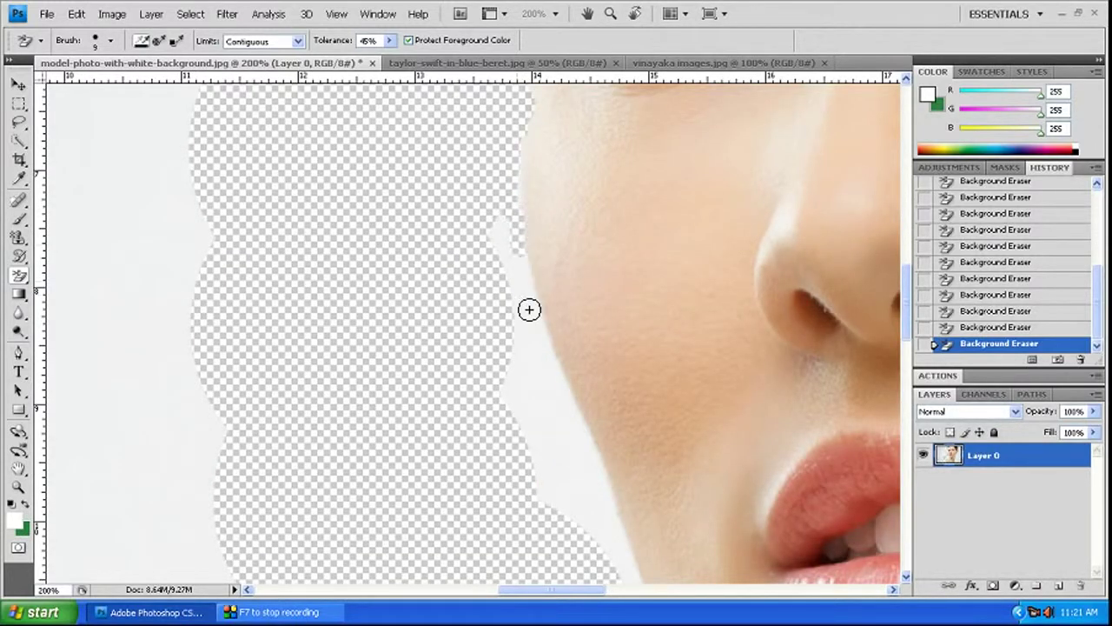
drag(550, 352, 576, 417)
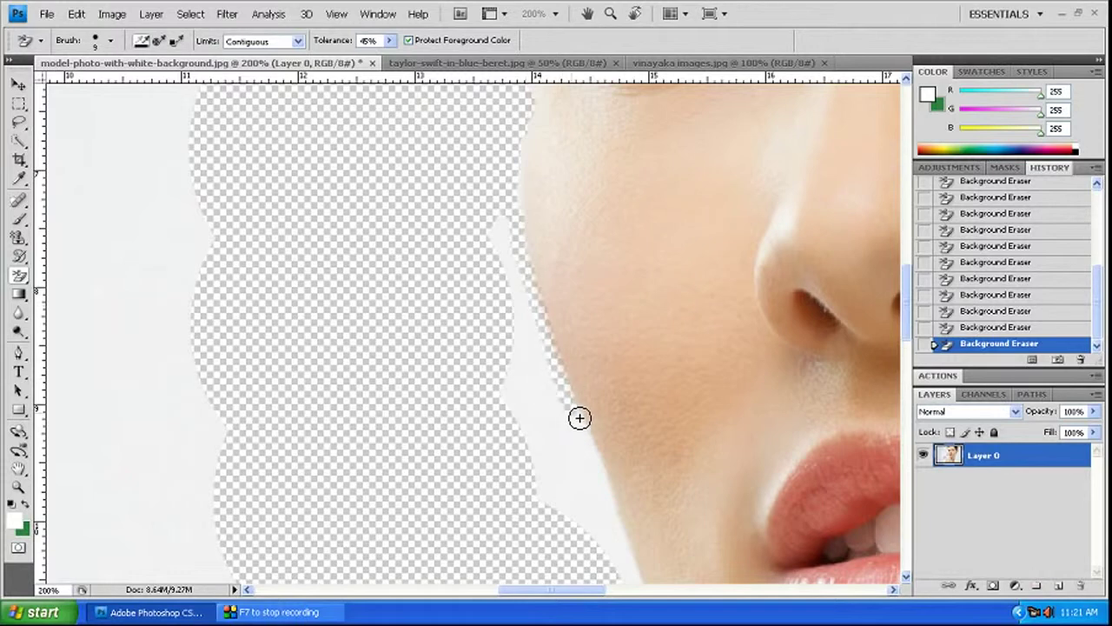
drag(579, 430, 588, 243)
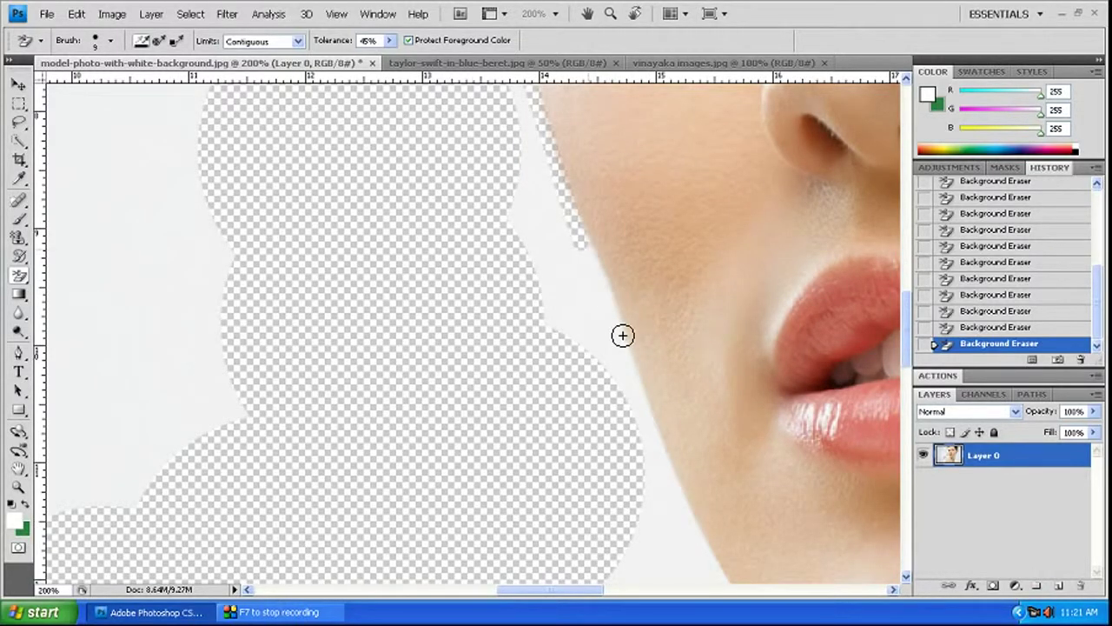
mouse_move(634, 365)
mouse_down()
mouse_move(719, 579)
mouse_move(648, 345)
mouse_move(686, 380)
mouse_up()
mouse_move(658, 344)
mouse_down()
mouse_move(703, 422)
mouse_move(425, 480)
mouse_move(210, 552)
mouse_move(105, 563)
mouse_up()
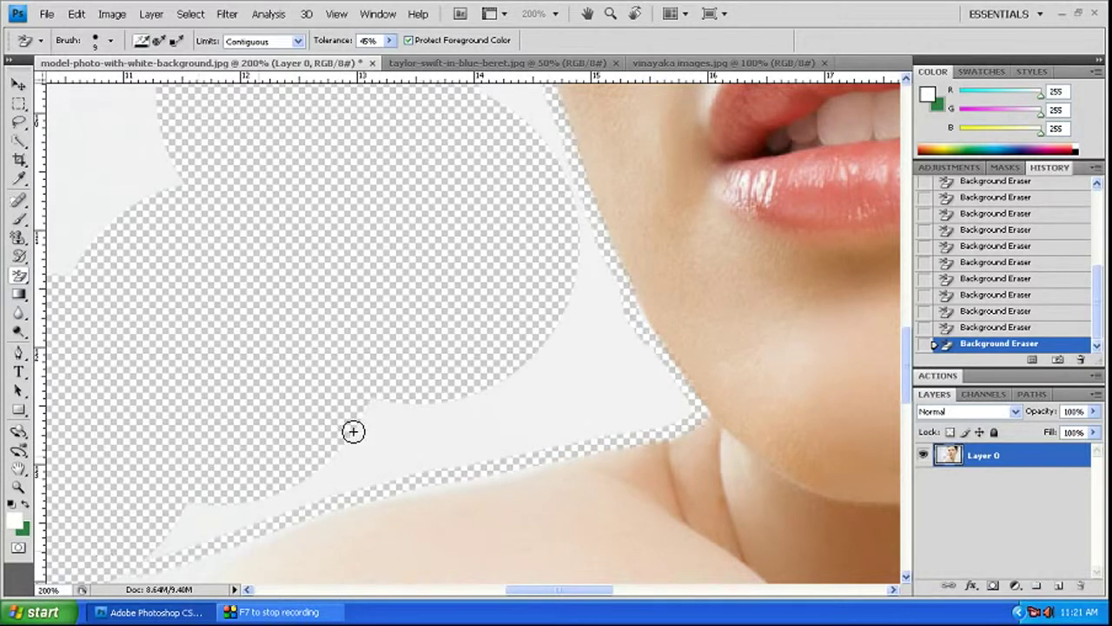
Enlarge the brush to 40, clear white patches by the neck and chin, and zoom to 100%.
key(bracketright)
key(bracketright)
key(bracketright)
key(bracketright)
click(578, 324)
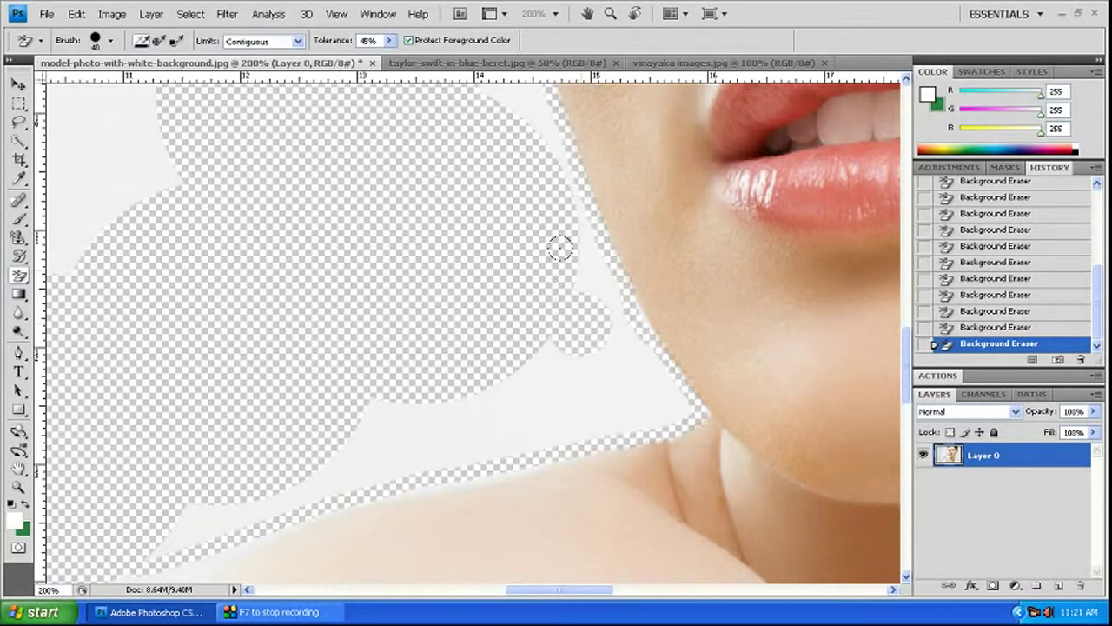
drag(578, 292, 593, 245)
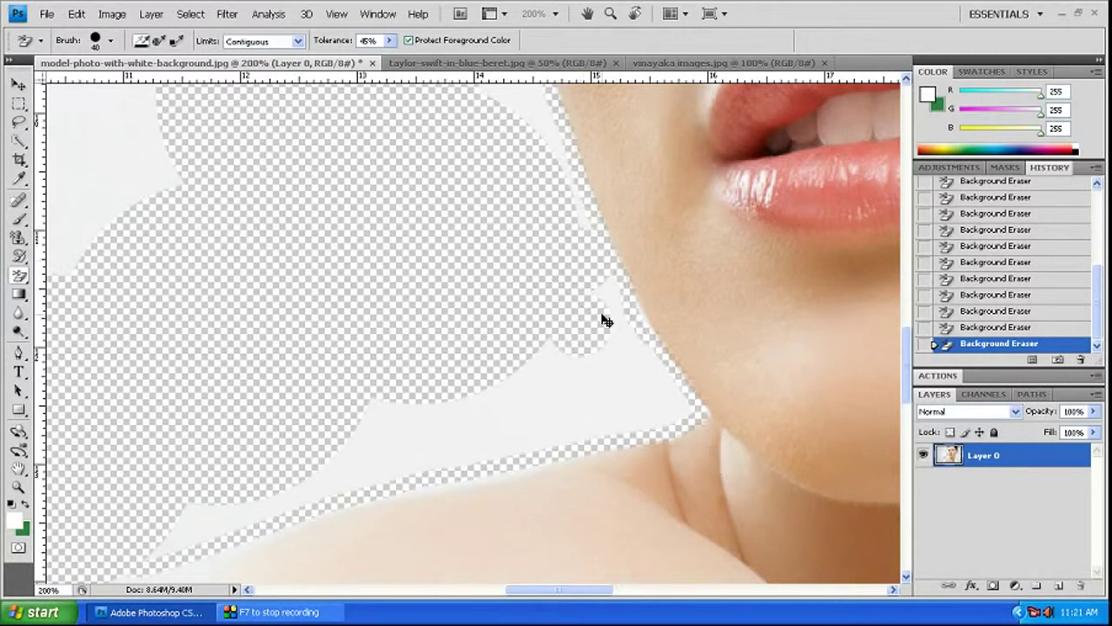
key(ctrl+minus)
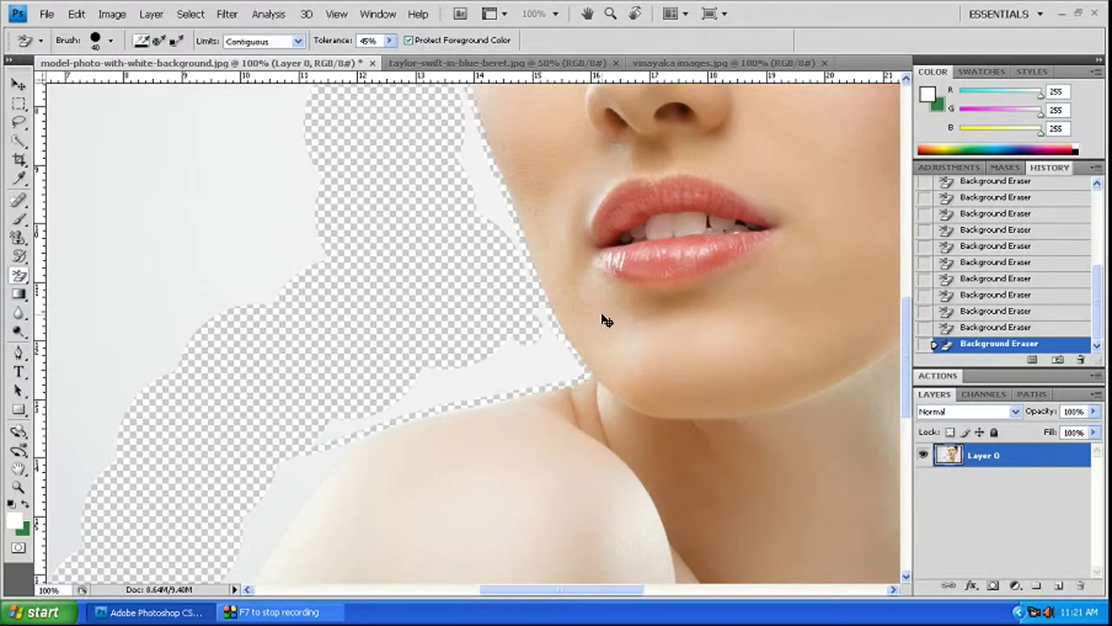
At 50% zoom with Tolerance 100%, erase leftover background along the chin and neck edge.
key(ctrl+minus)
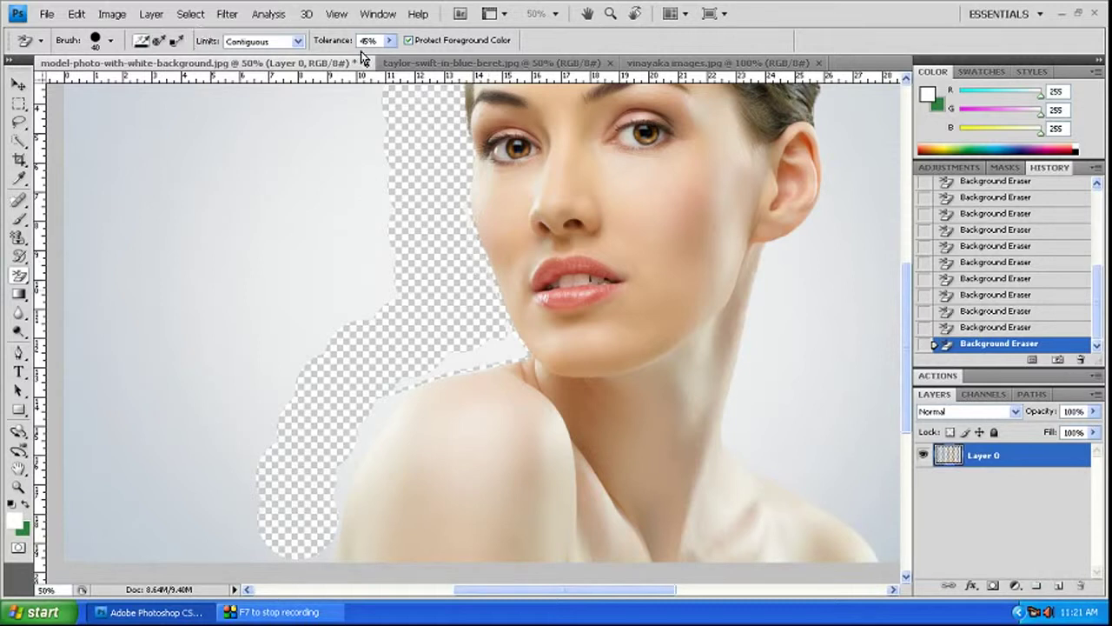
drag(389, 40, 469, 243)
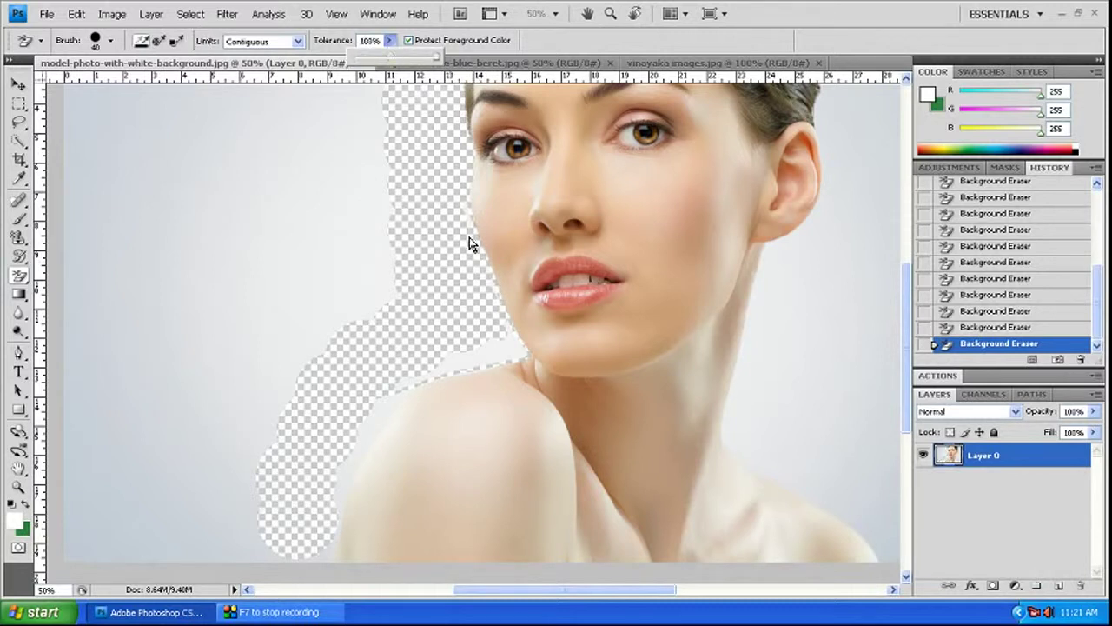
drag(493, 292, 425, 374)
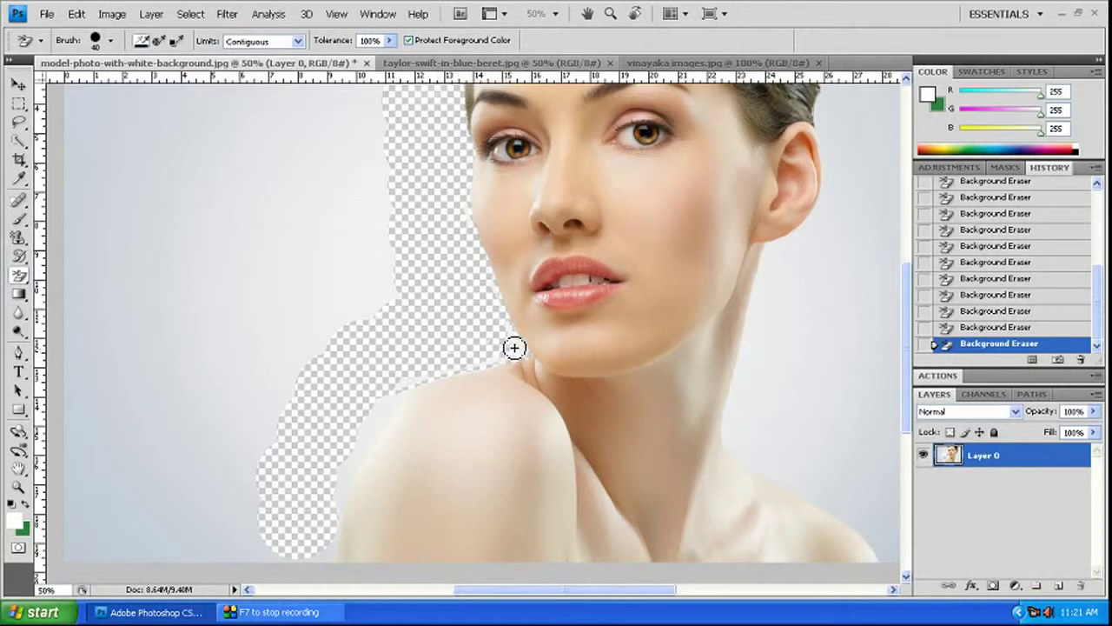
drag(515, 347, 471, 352)
drag(550, 246, 567, 395)
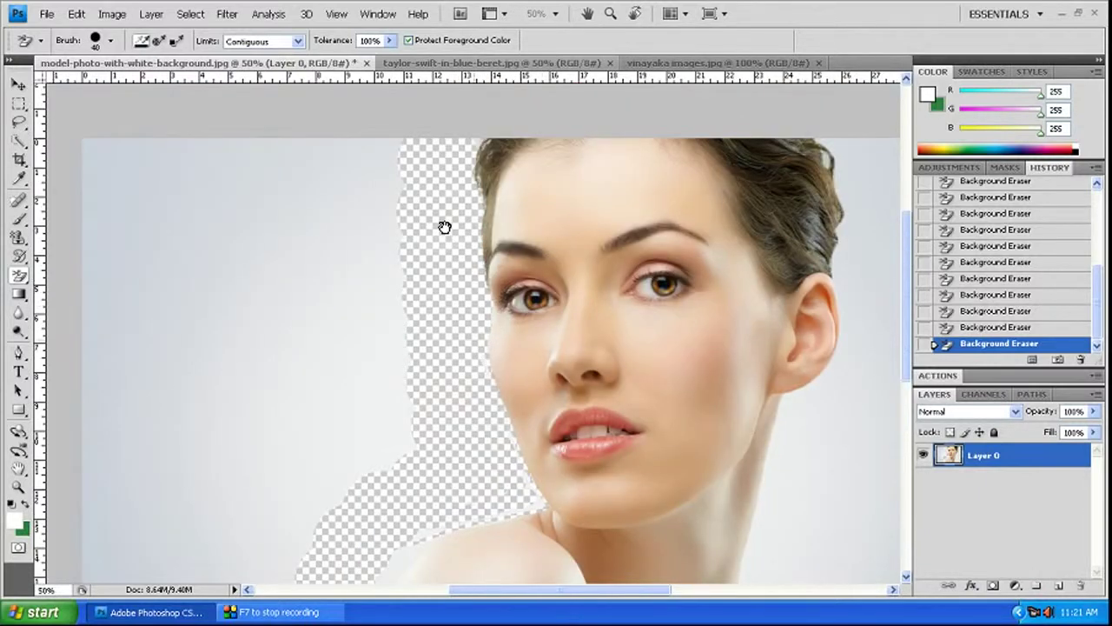
drag(444, 227, 415, 119)
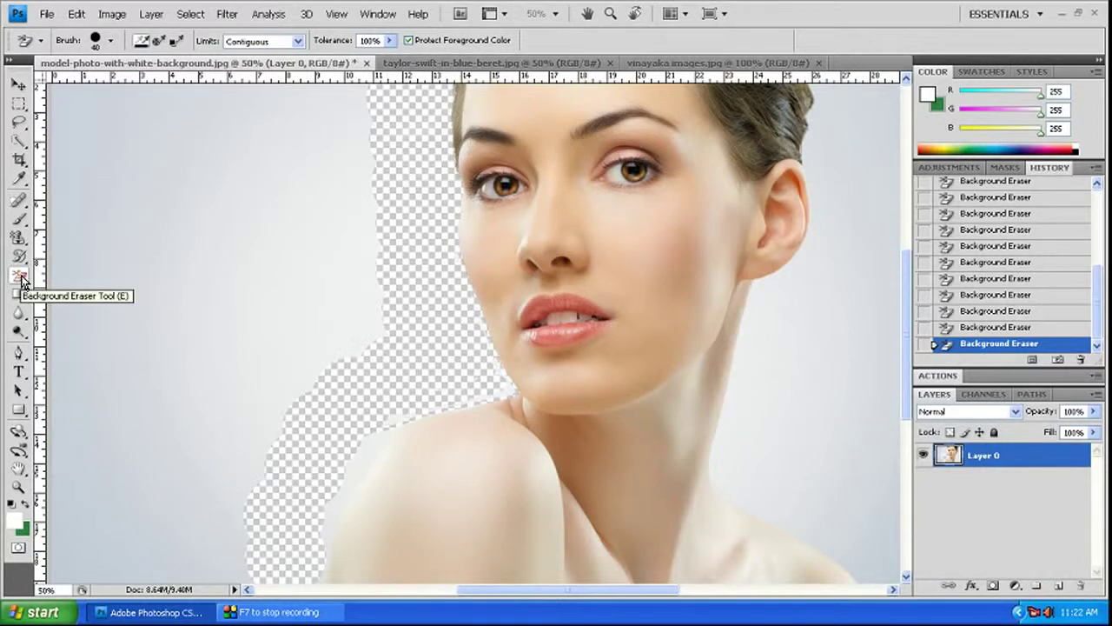
click(22, 280)
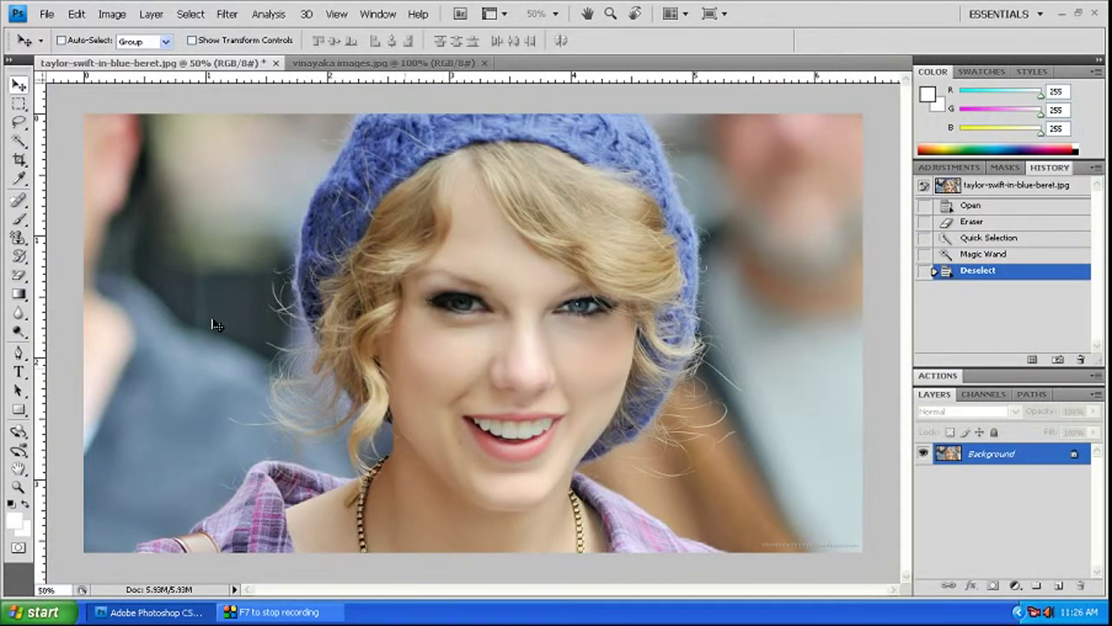
click(24, 276)
click(25, 280)
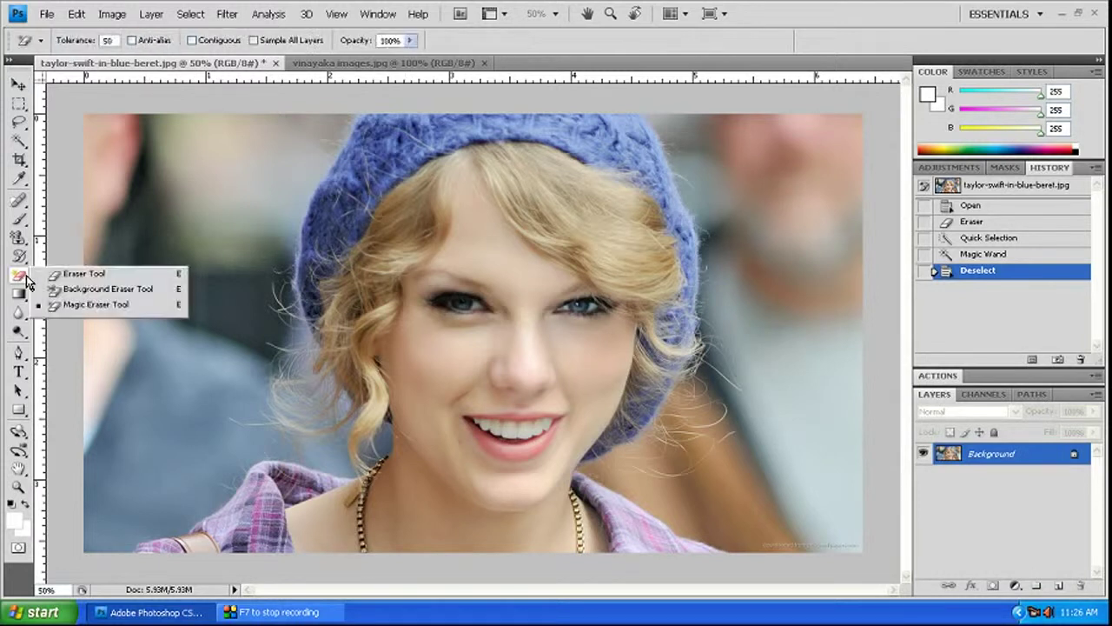
click(87, 308)
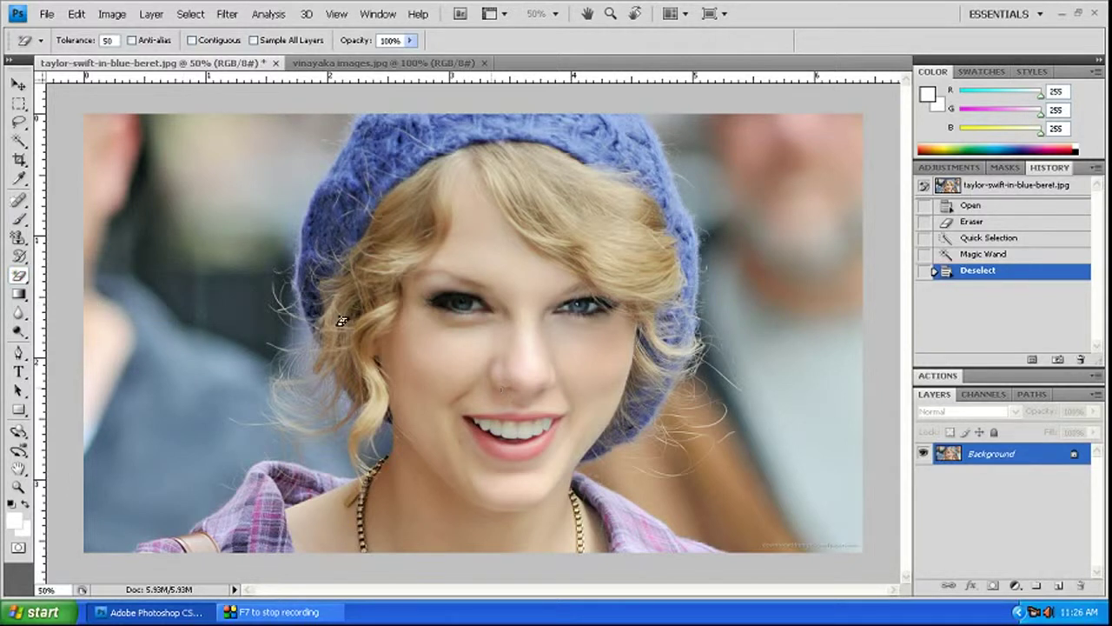
click(25, 140)
drag(25, 141, 77, 161)
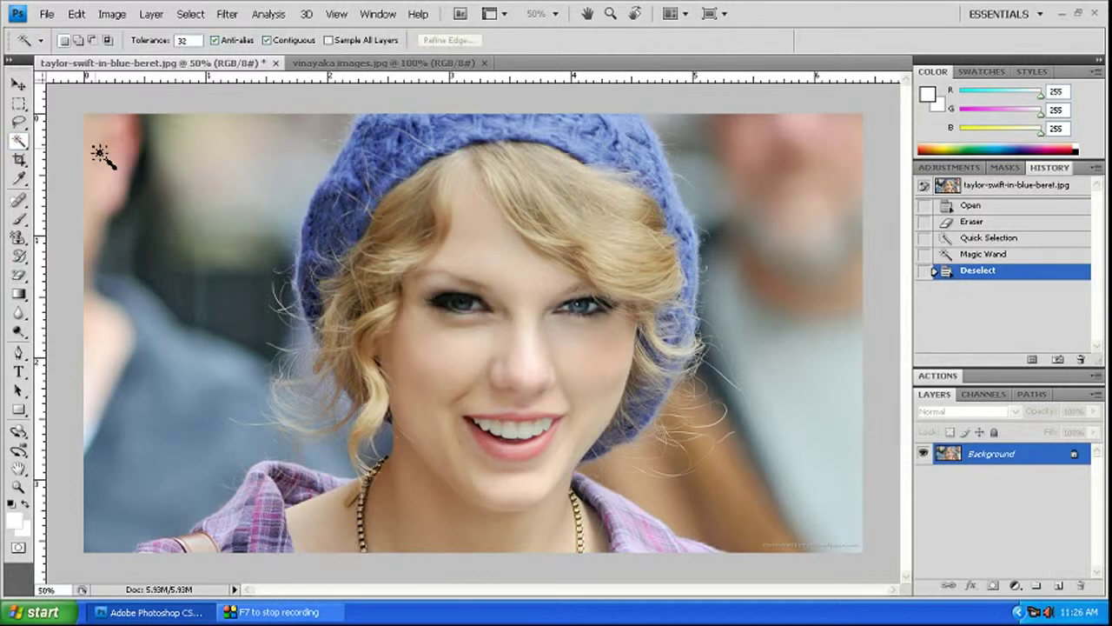
click(235, 182)
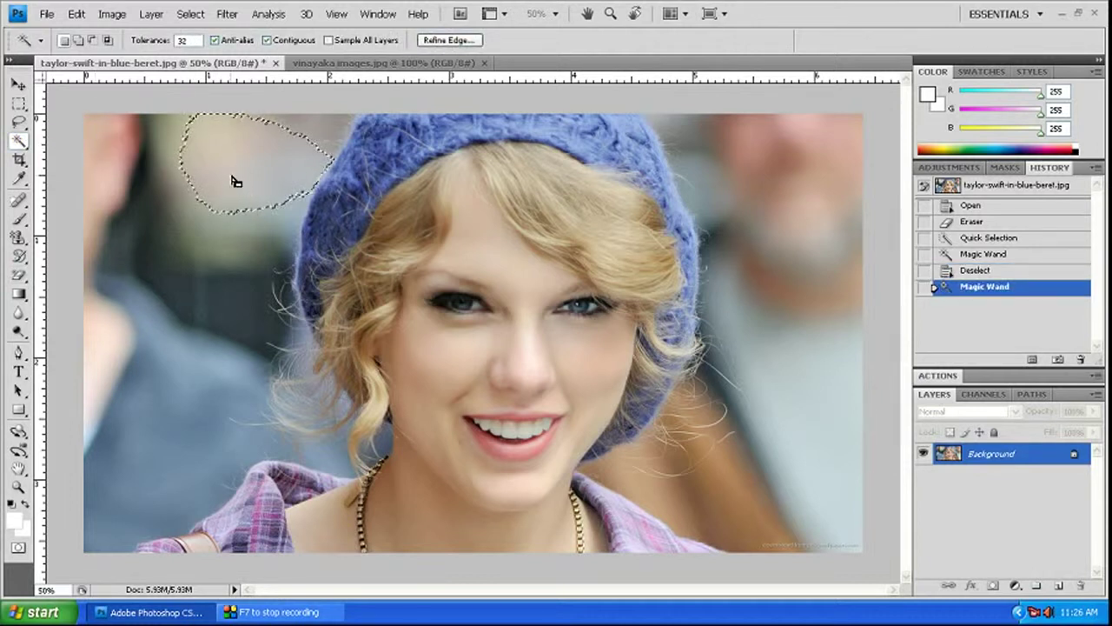
key(ctrl+d)
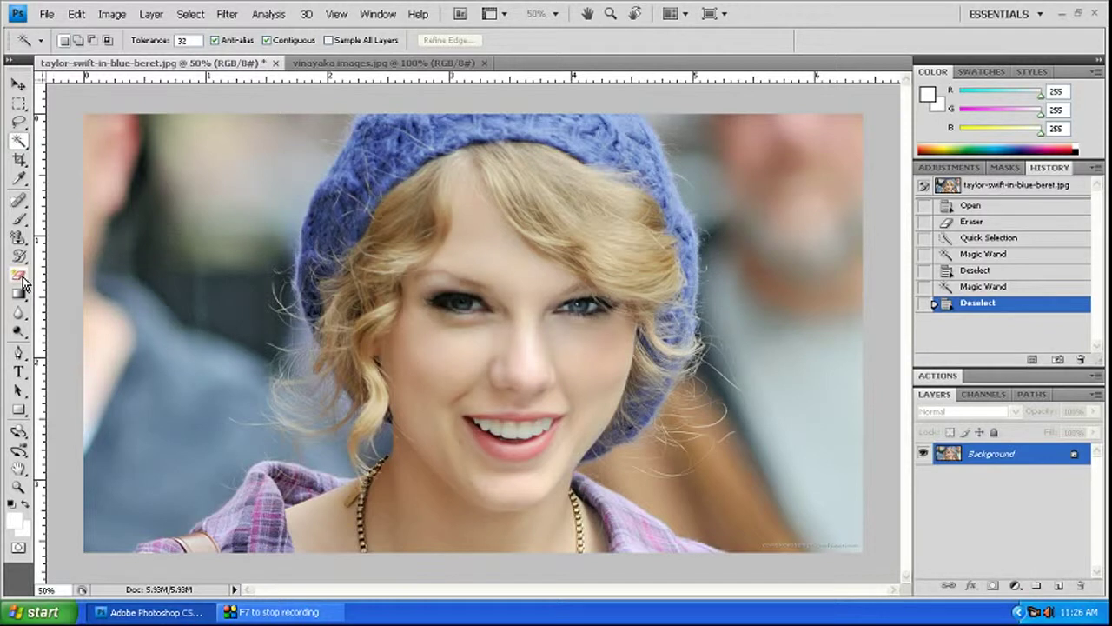
Switch to the Magic Eraser and test it on the right background and lips, undoing each.
drag(19, 275, 102, 316)
click(102, 315)
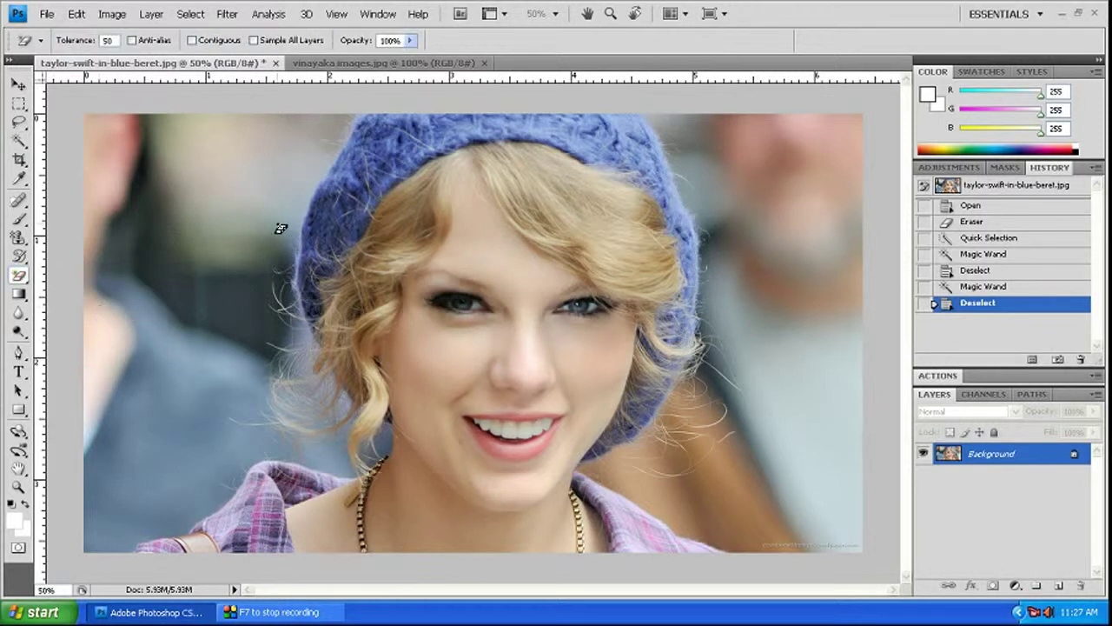
click(785, 365)
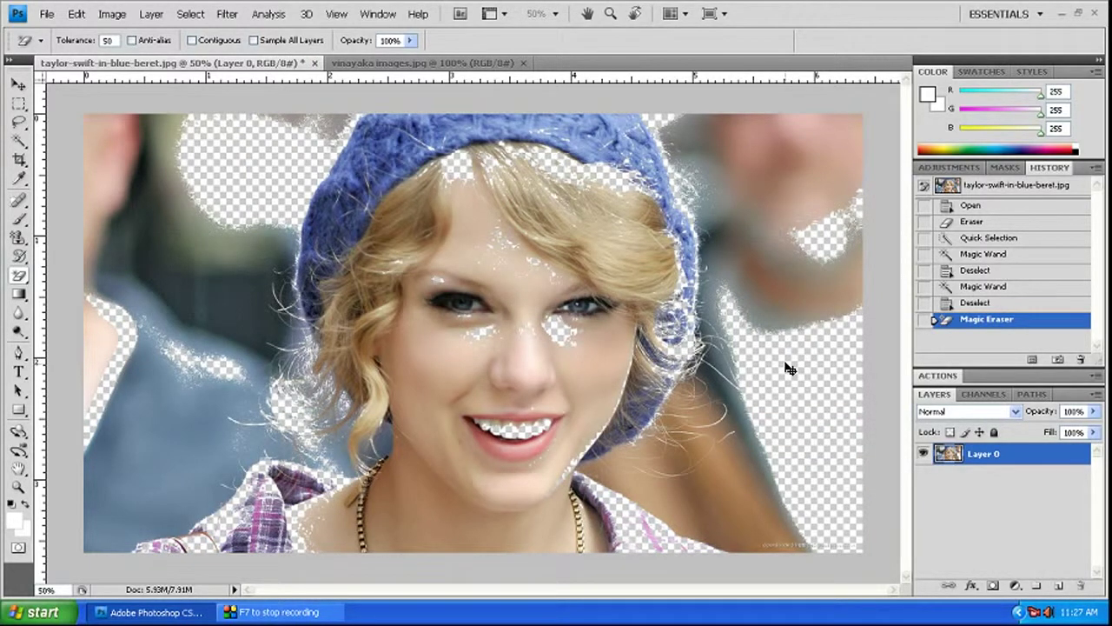
key(ctrl+z)
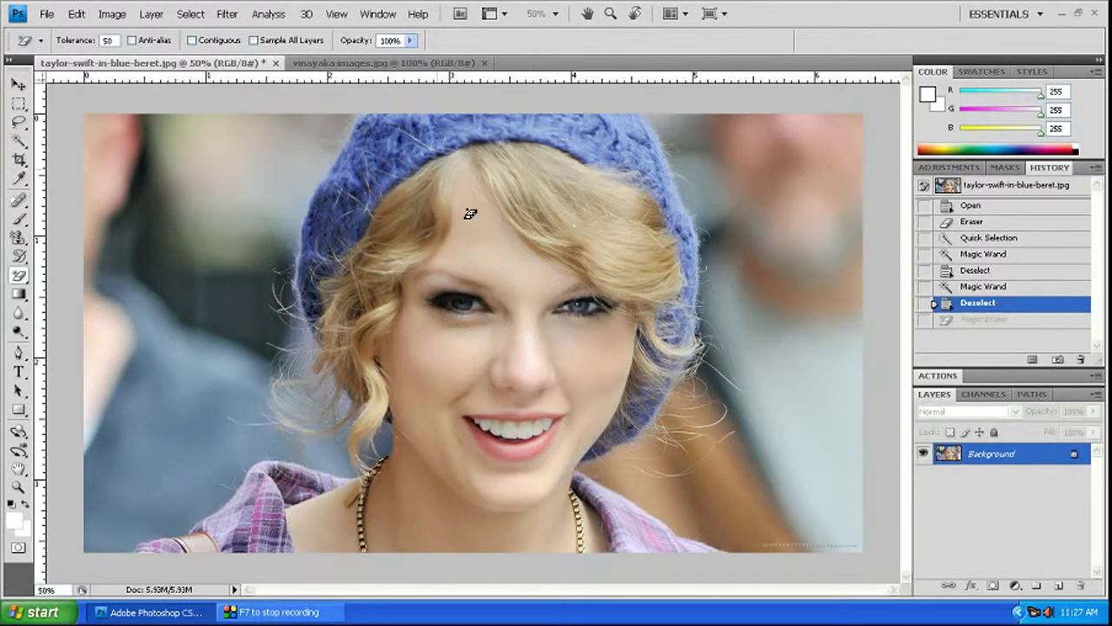
click(524, 445)
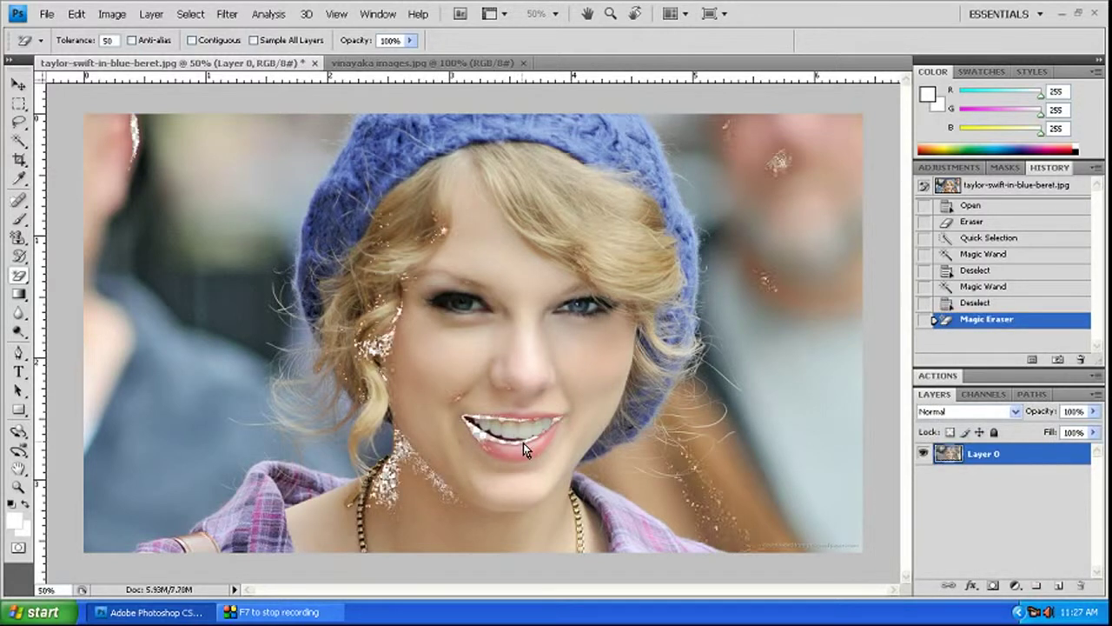
key(ctrl+z)
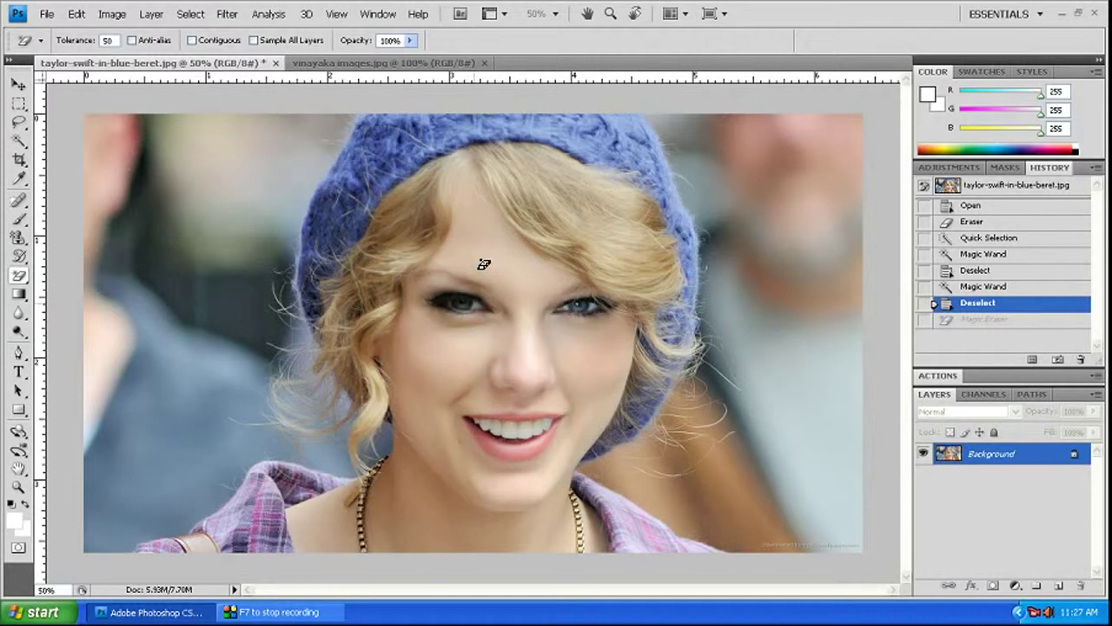
Test the Magic Eraser on the forehead, another colour region and left background, undoing each.
click(484, 257)
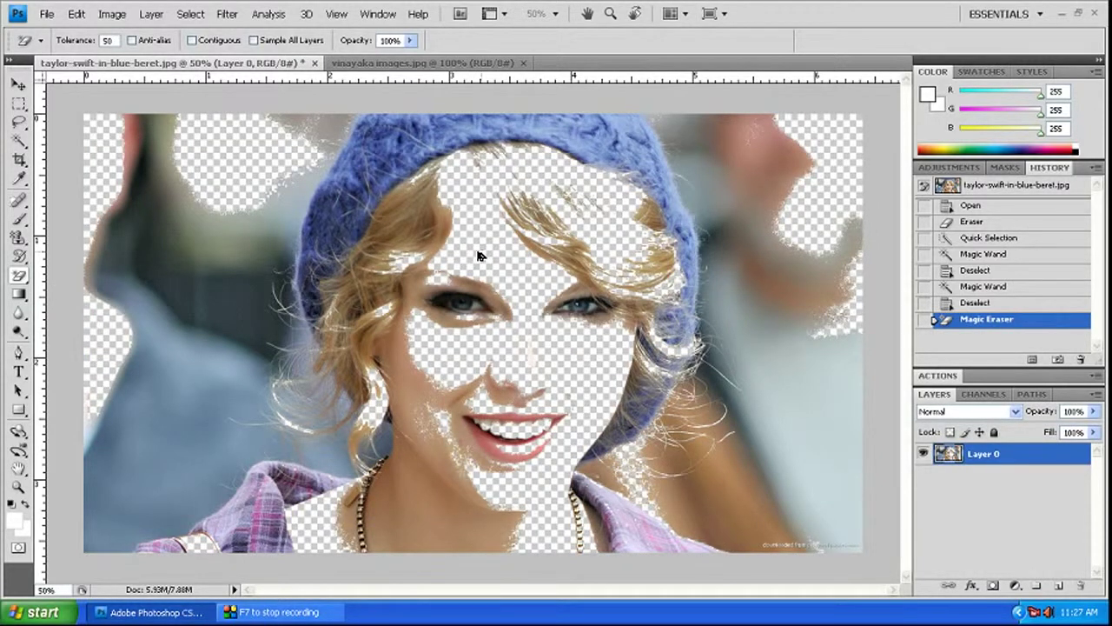
key(ctrl+z)
click(740, 487)
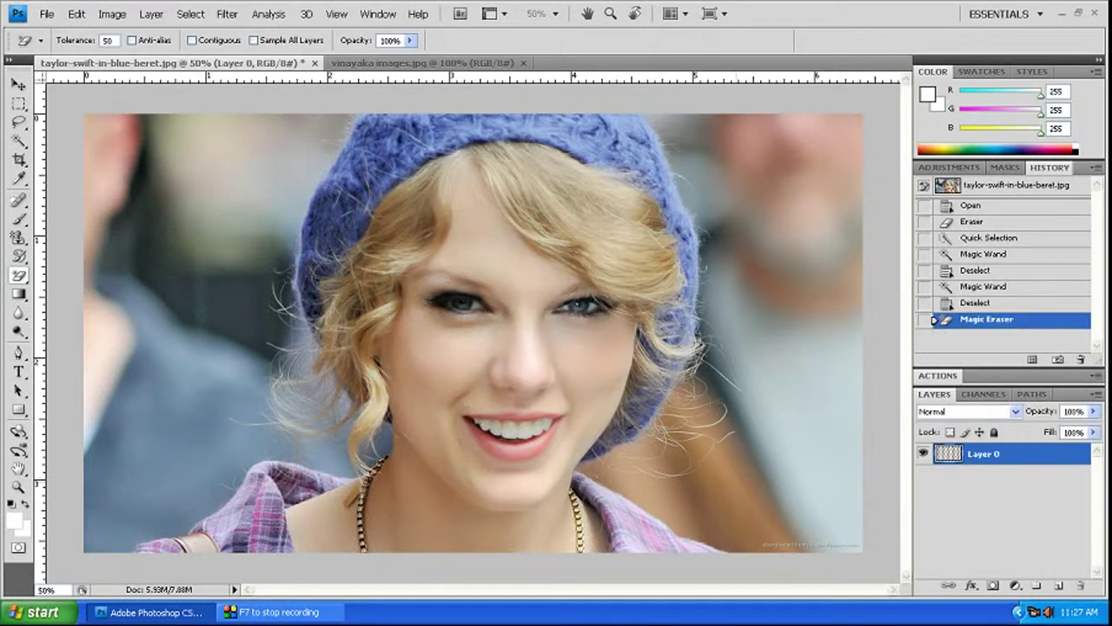
key(ctrl+z)
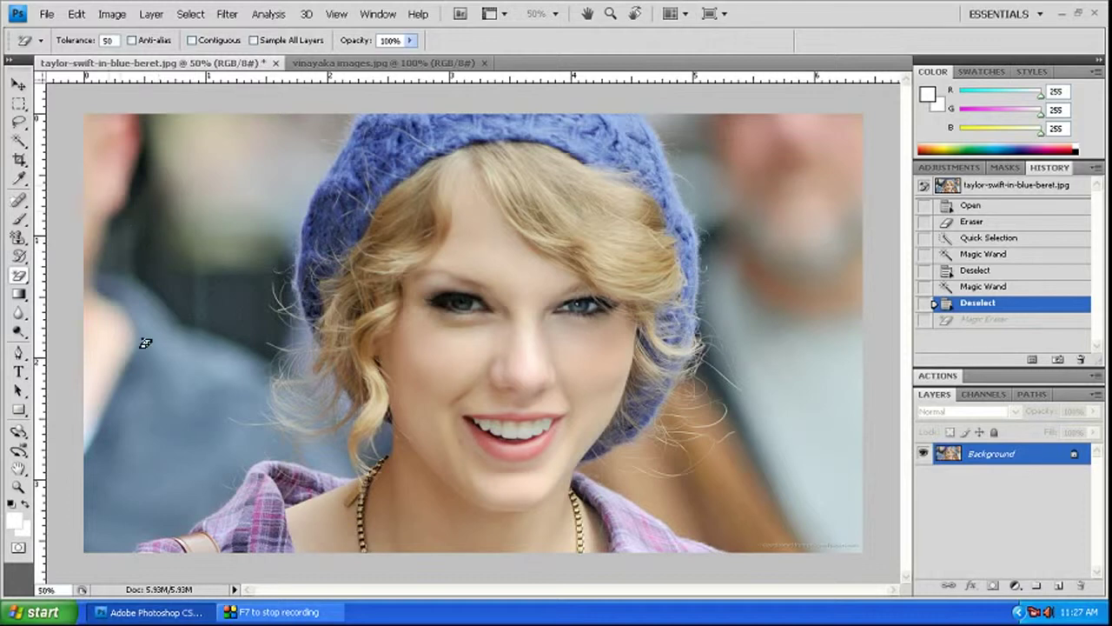
click(166, 352)
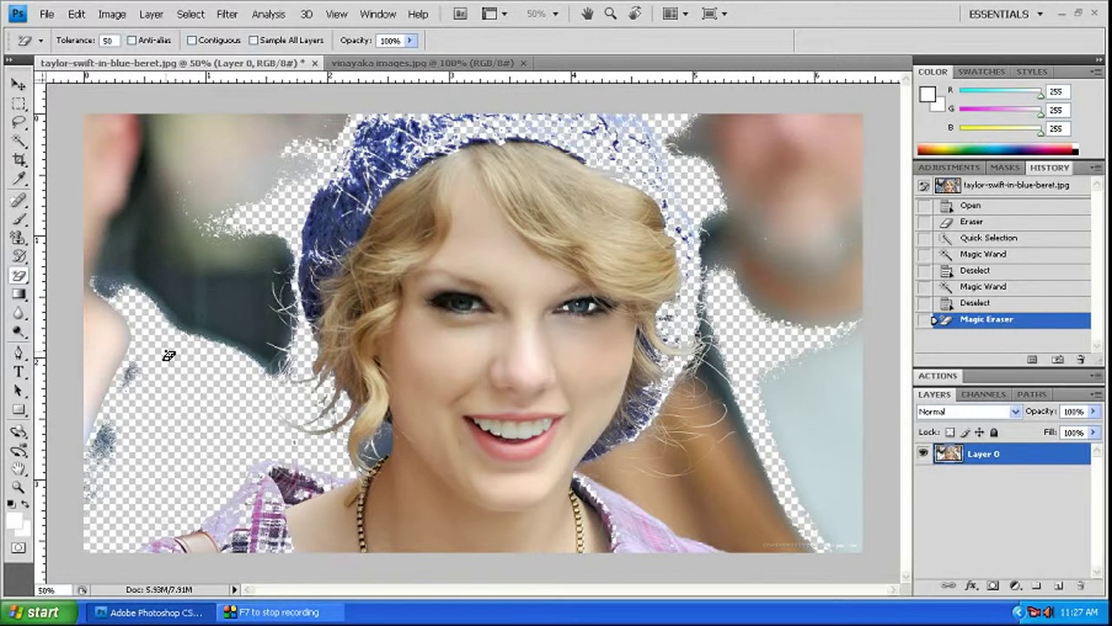
key(ctrl+z)
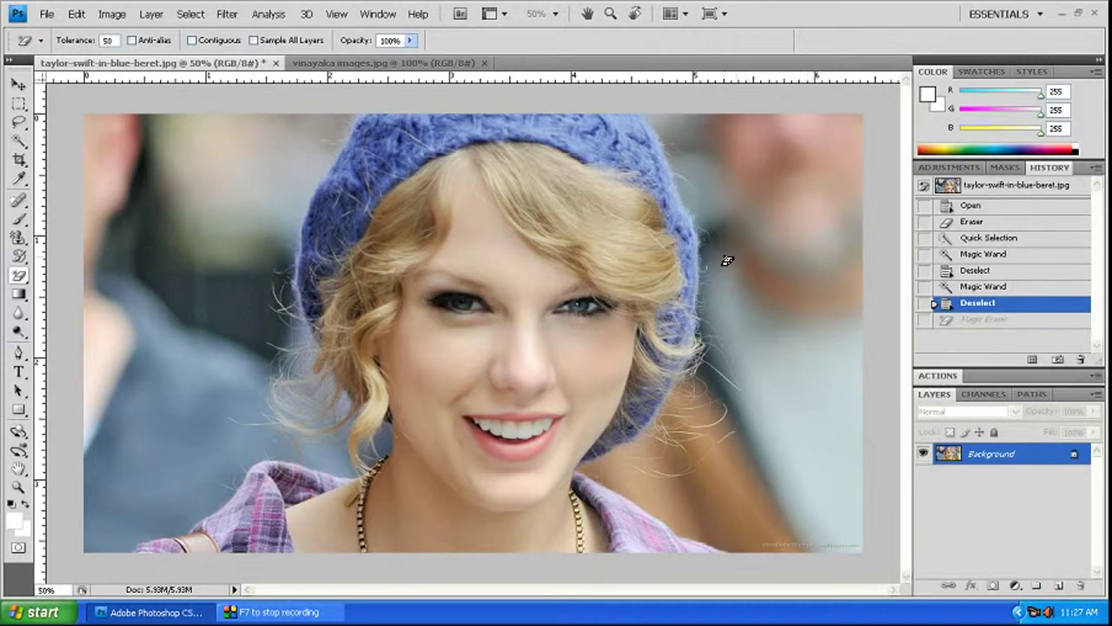
key(ctrl+o)
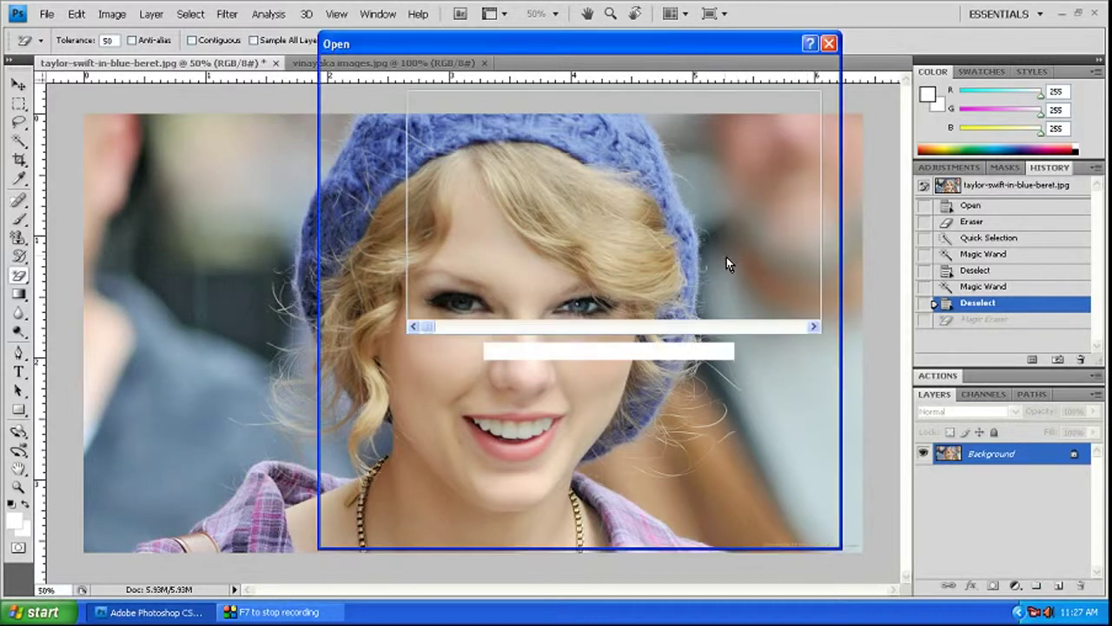
Switch the Open dialog to Thumbnails view and open model-photo-with-white-background.
click(752, 75)
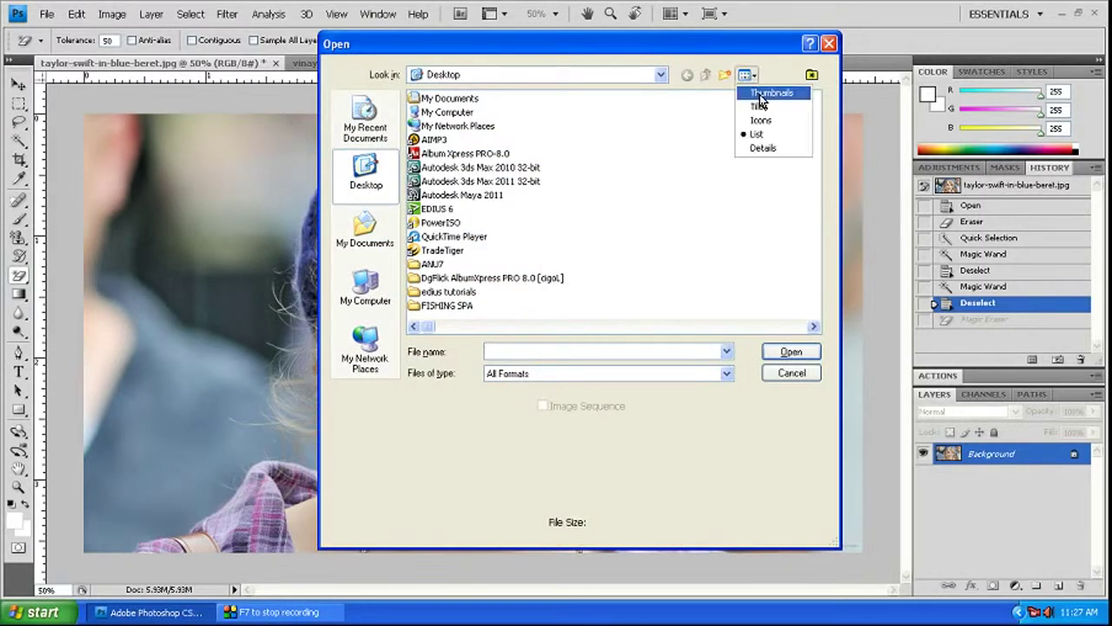
click(765, 99)
drag(822, 182, 821, 310)
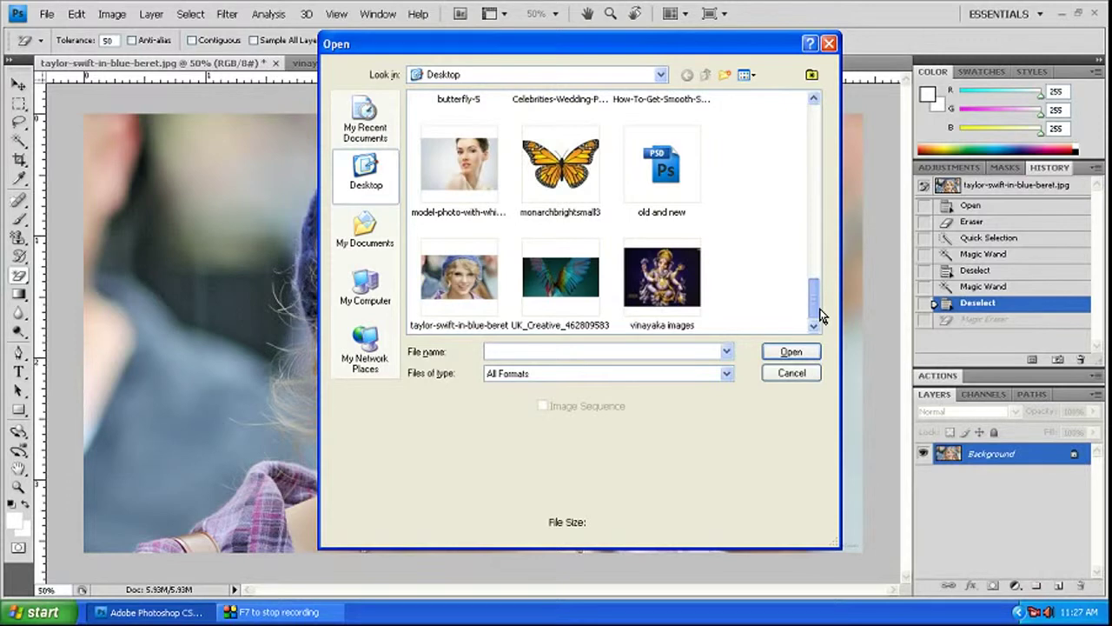
click(472, 158)
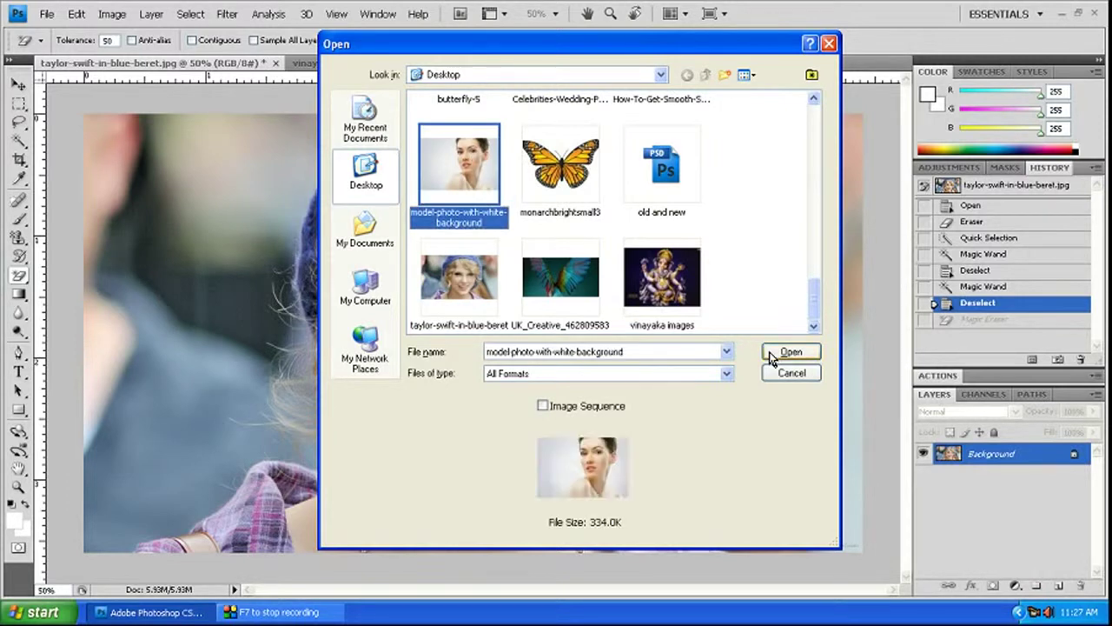
click(772, 354)
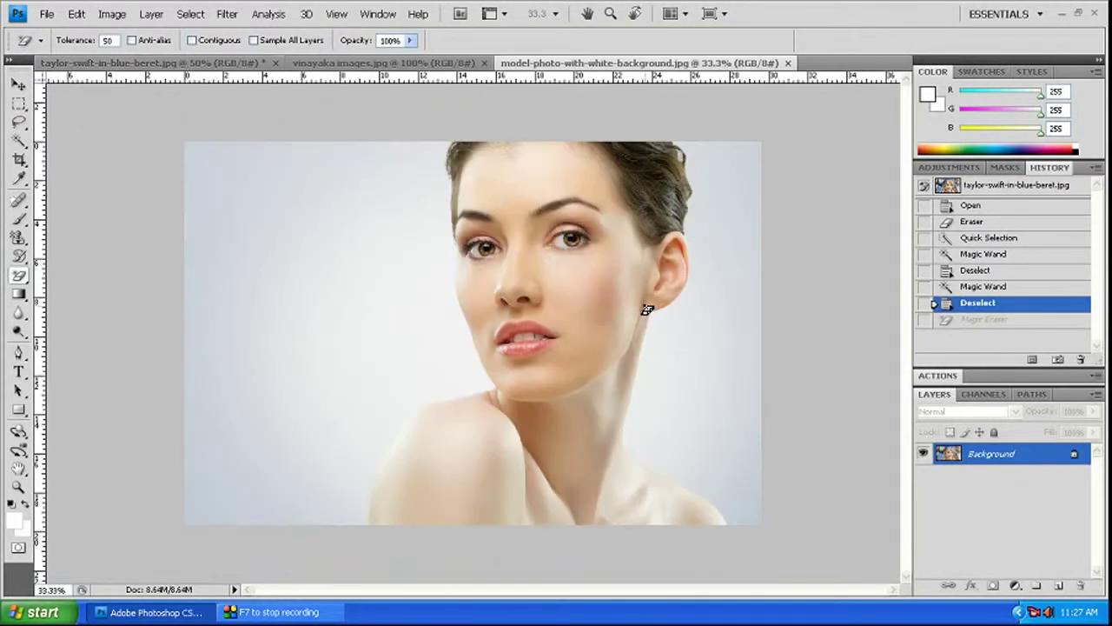
Try Magic Eraser clicks on the background at default and Tolerance 30, undoing each.
click(345, 249)
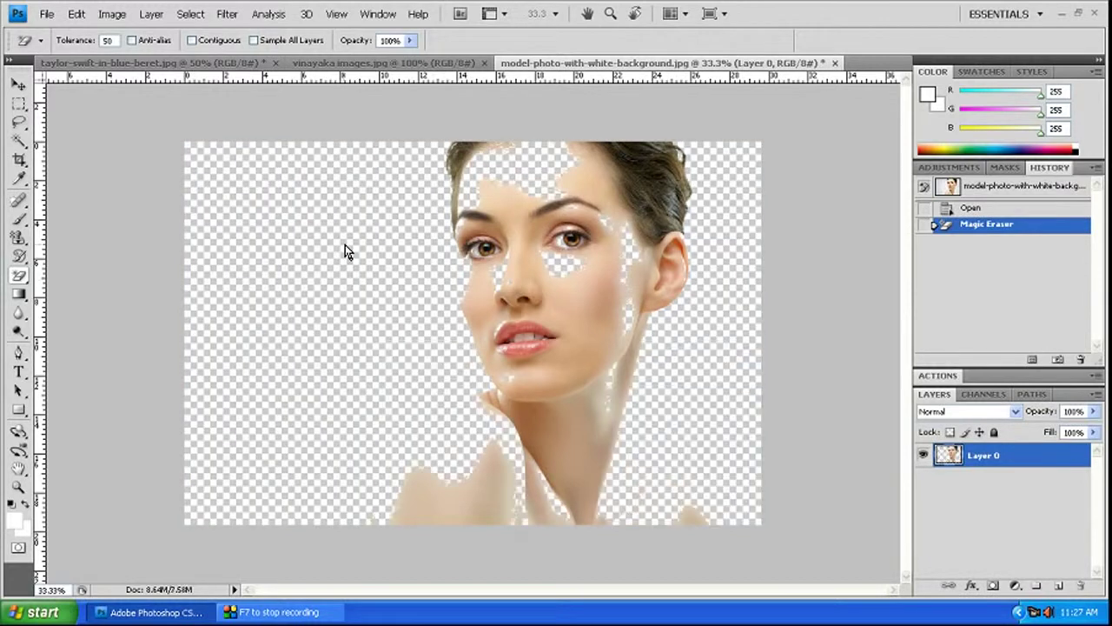
key(ctrl+z)
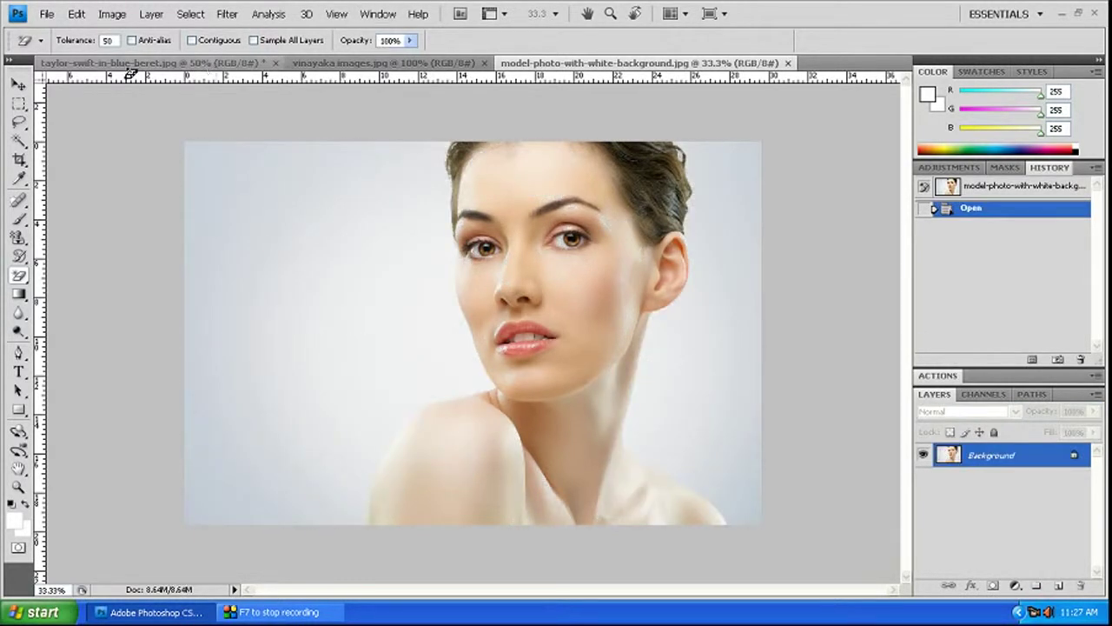
click(107, 40)
text(30)
click(217, 290)
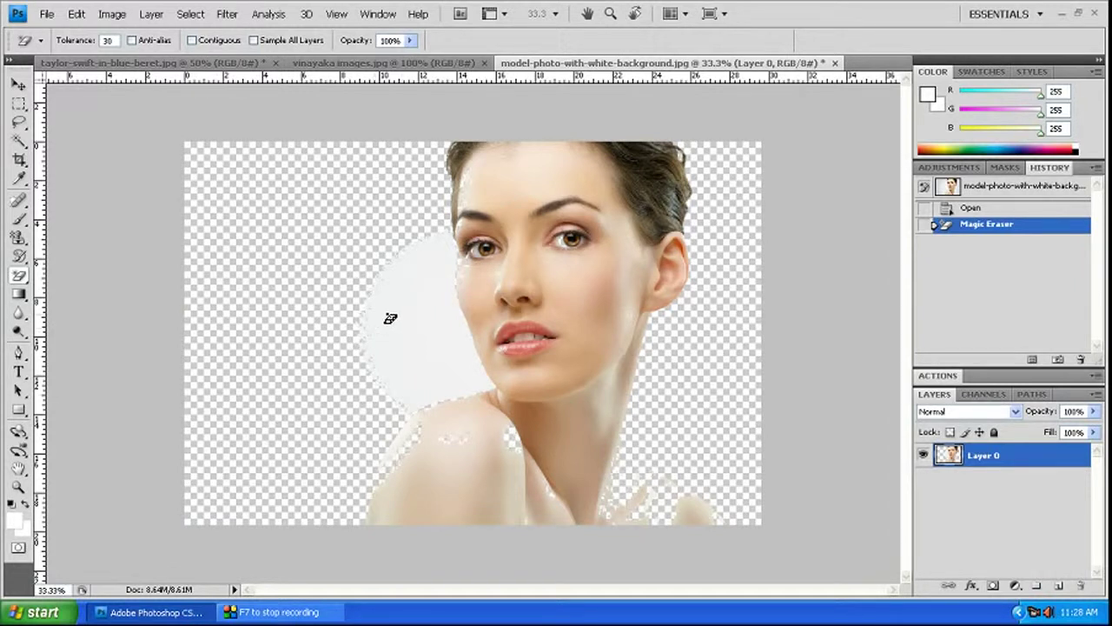
key(alt)
key(ctrl+z)
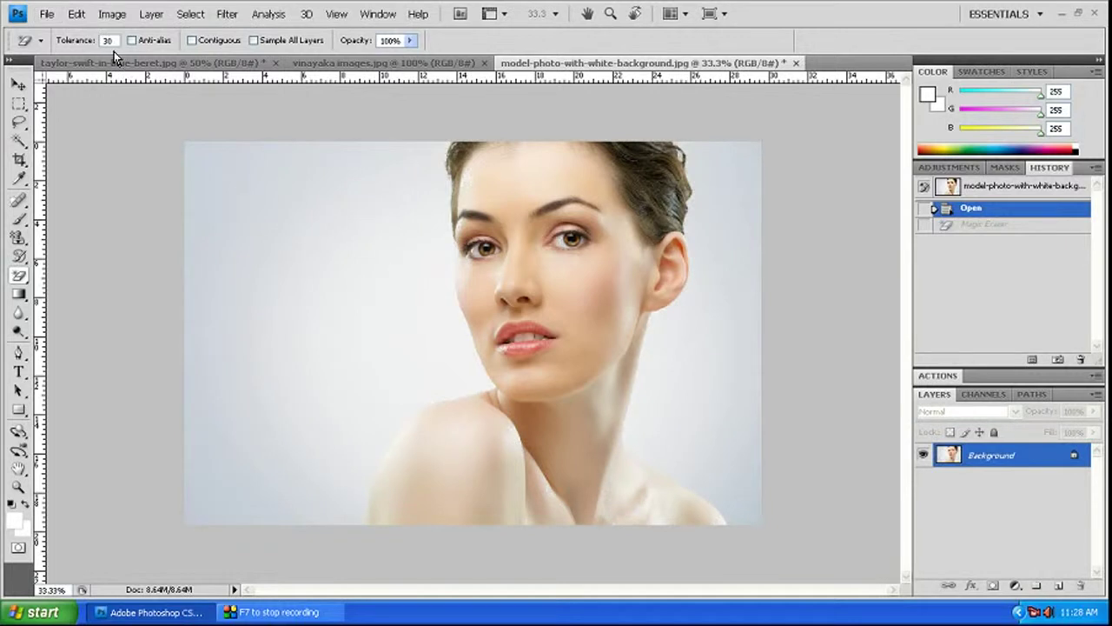
Set Tolerance to 10 and erase the light background around the model in four clicks.
click(108, 40)
text(10)
click(243, 213)
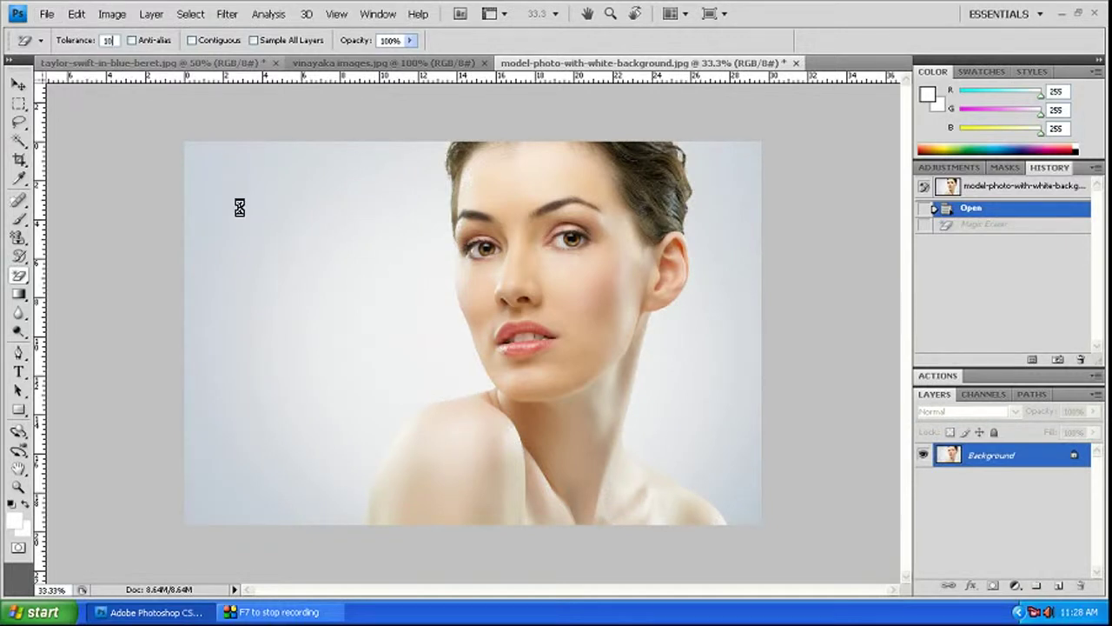
click(210, 496)
click(286, 348)
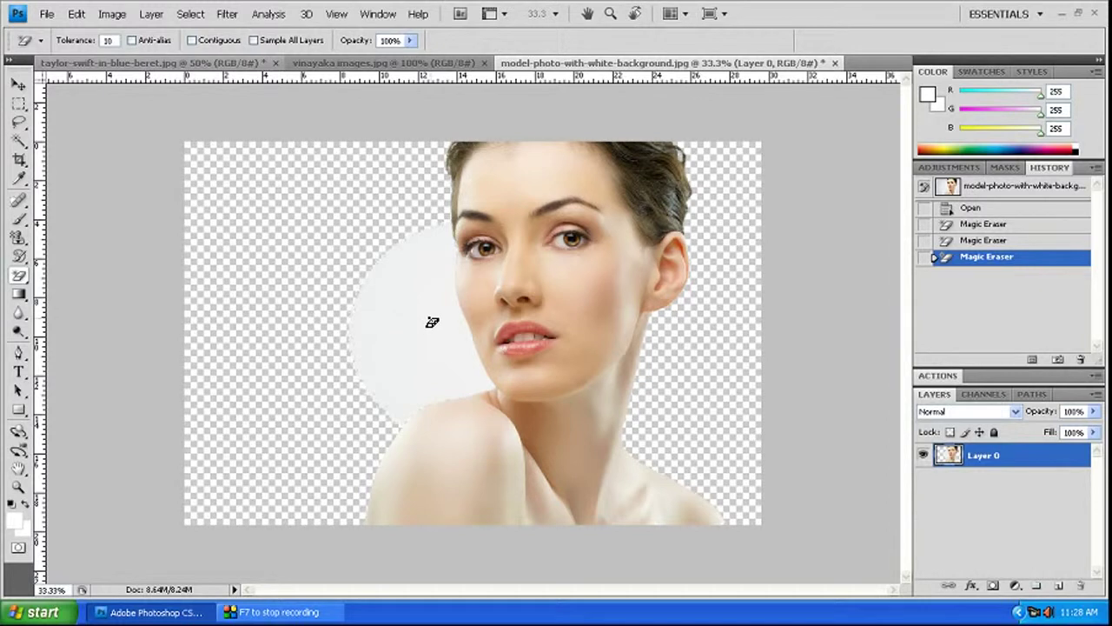
click(422, 321)
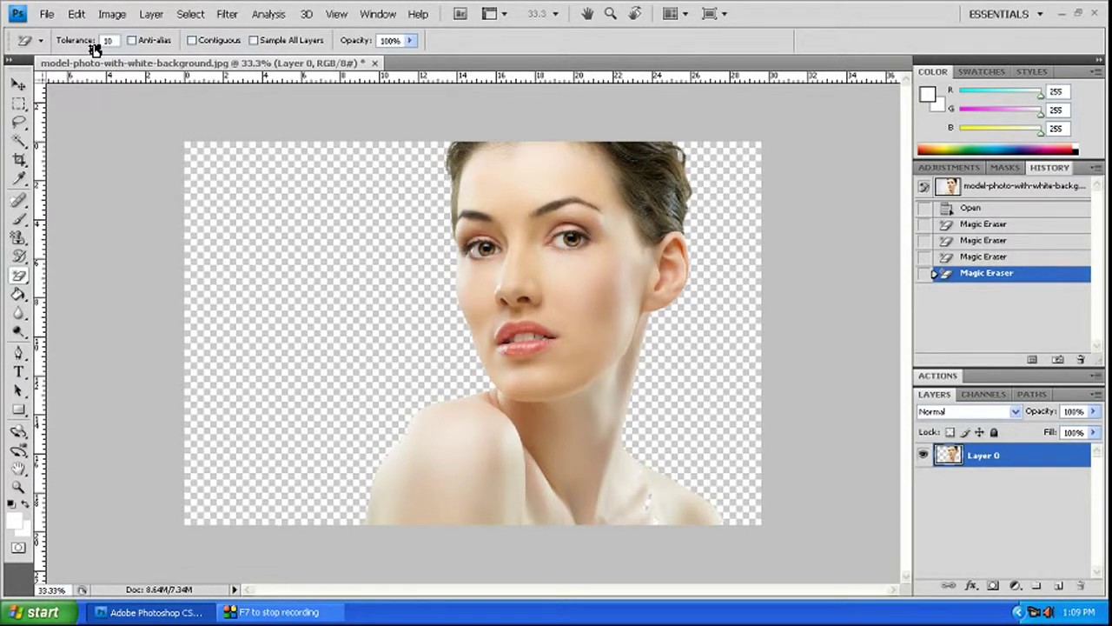
drag(92, 43, 120, 45)
Draw a rectangular marquee and subtract two strips to split it into four rectangles.
click(17, 103)
mouse_move(238, 220)
mouse_down()
mouse_move(266, 339)
mouse_move(365, 344)
mouse_up()
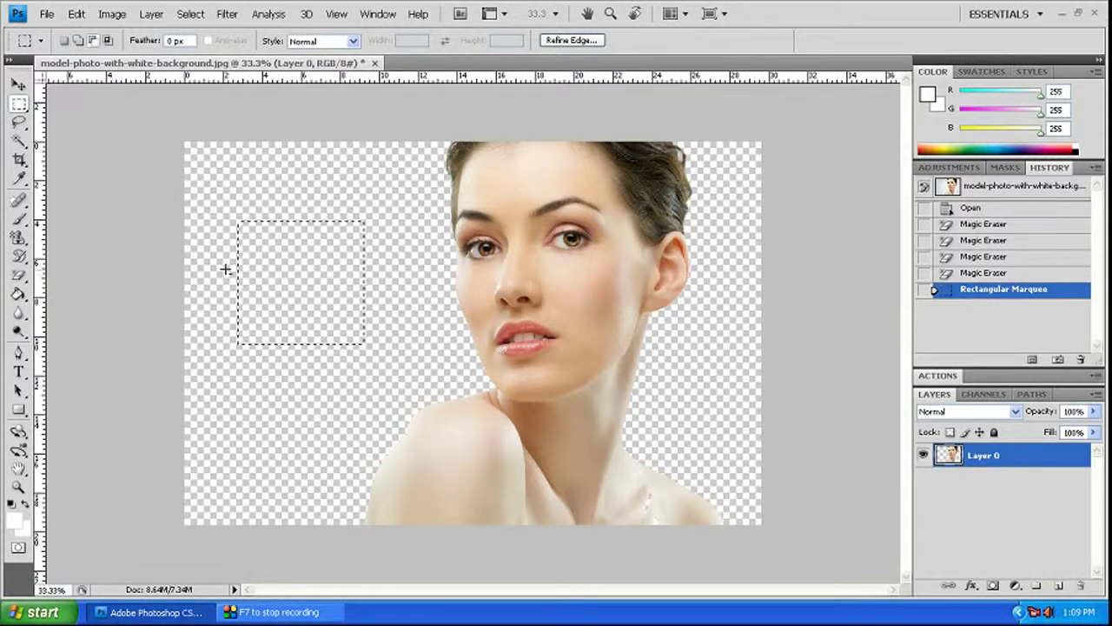
drag(228, 269, 386, 276)
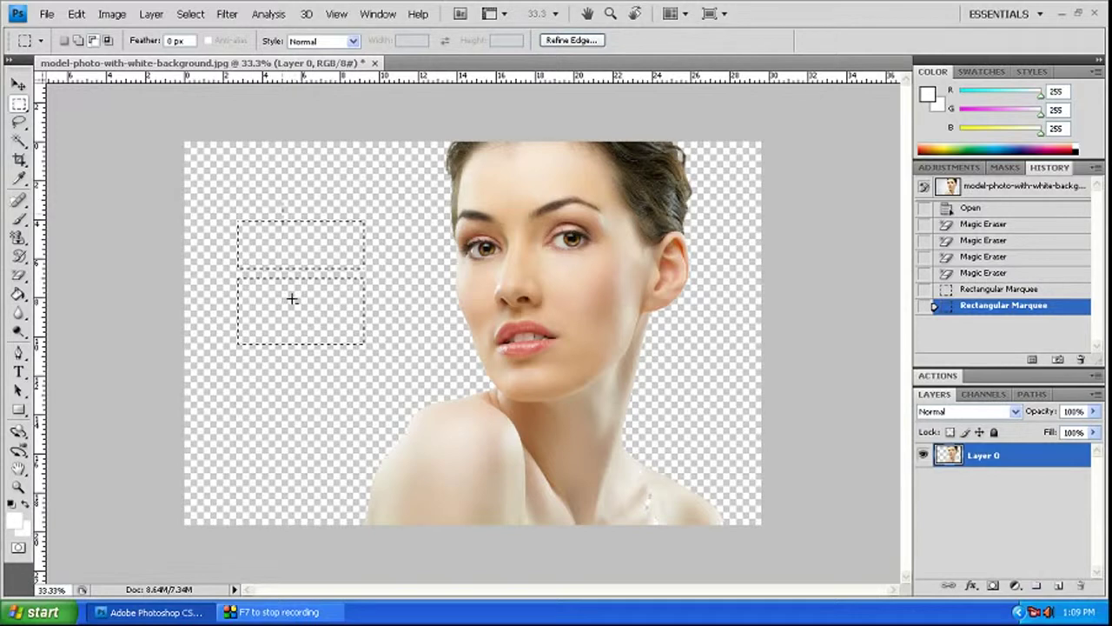
drag(299, 363, 301, 377)
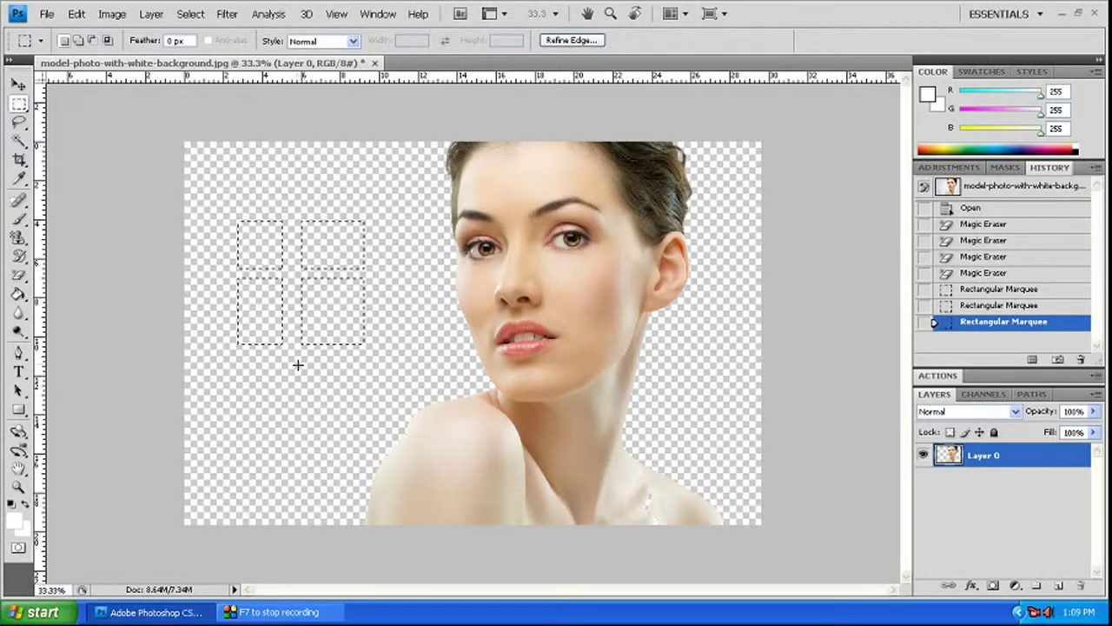
Fill the four rectangles with white on a new Layer 1 and deselect.
key(ctrl+shift+n)
key(Return)
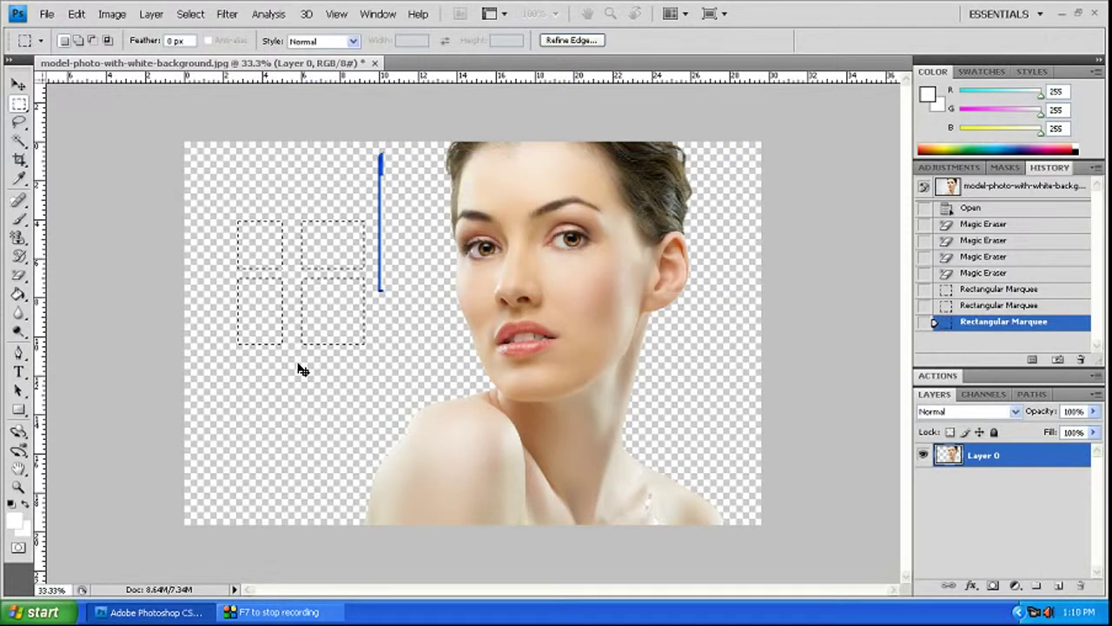
key(alt+BackSpace)
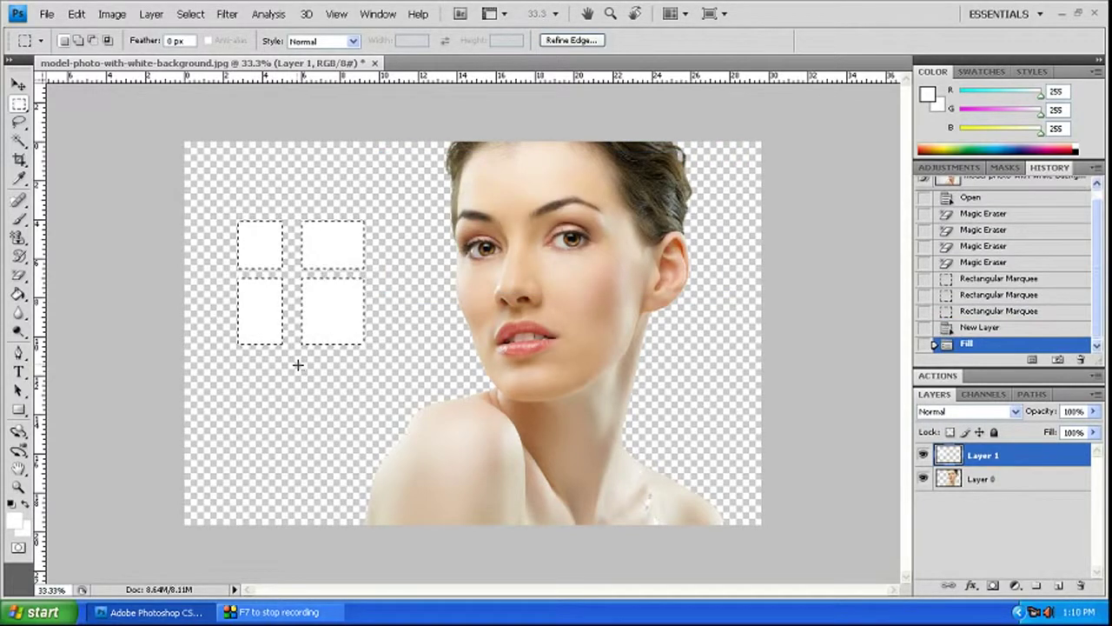
key(ctrl+d)
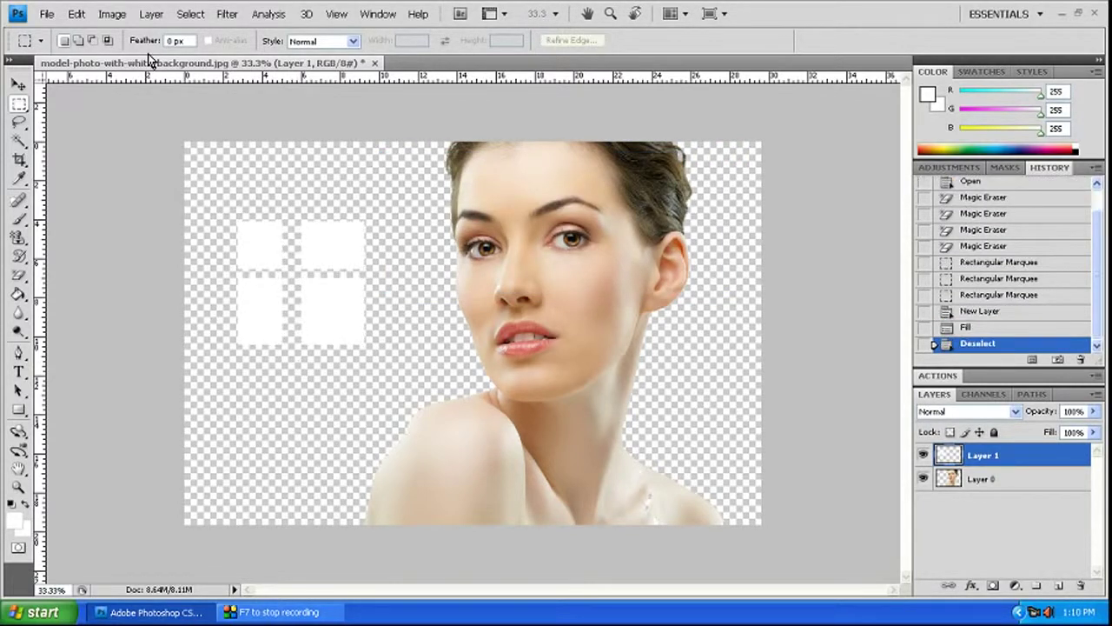
click(19, 278)
drag(19, 280, 105, 314)
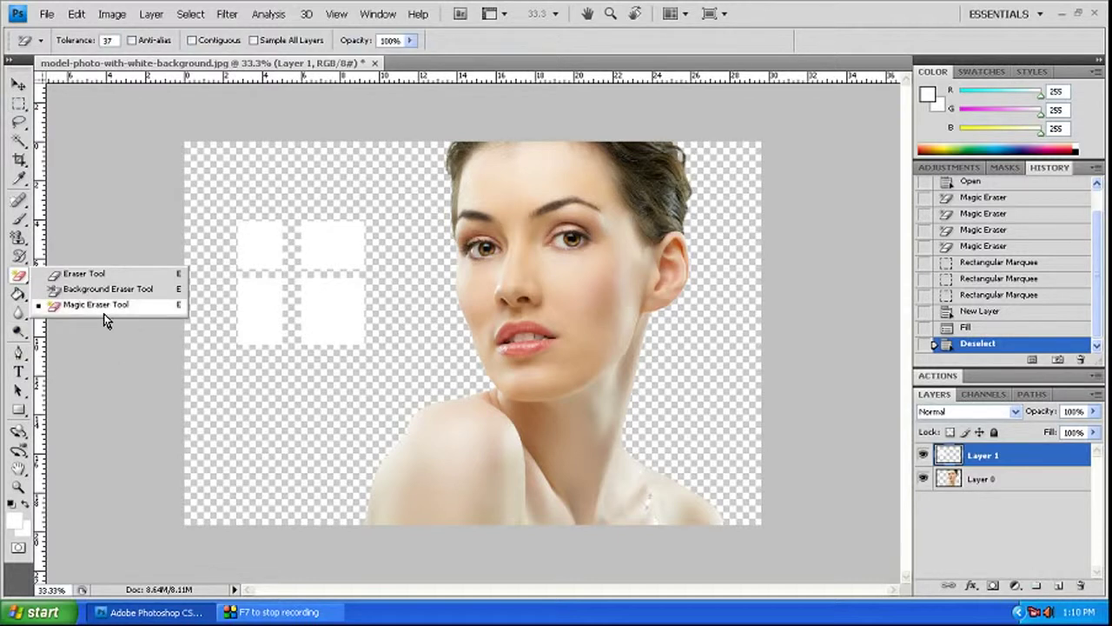
click(197, 41)
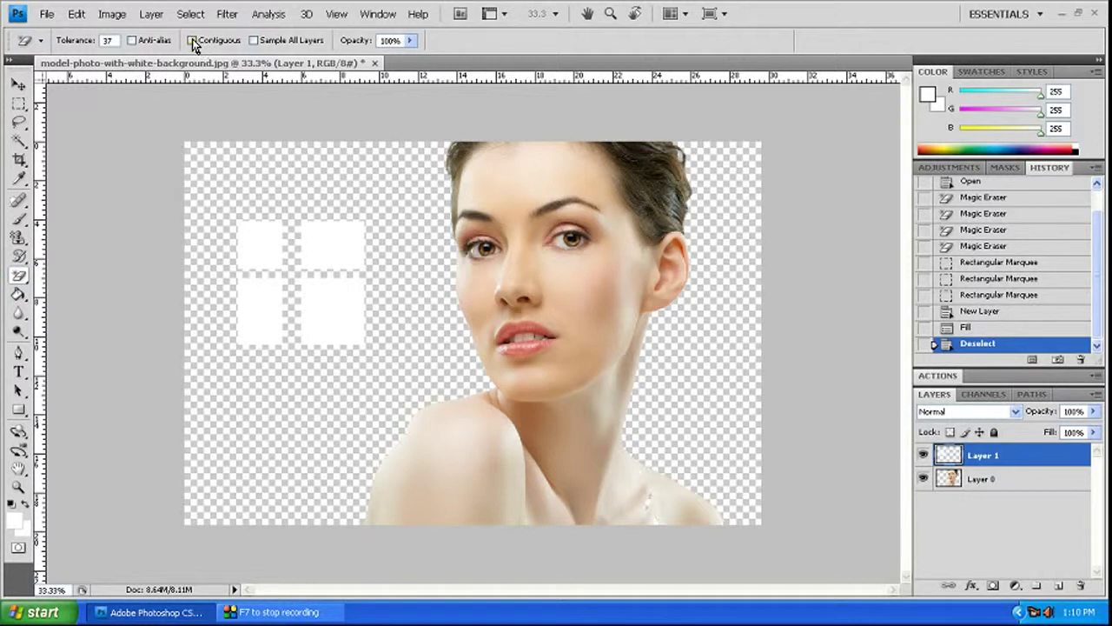
click(265, 245)
click(340, 245)
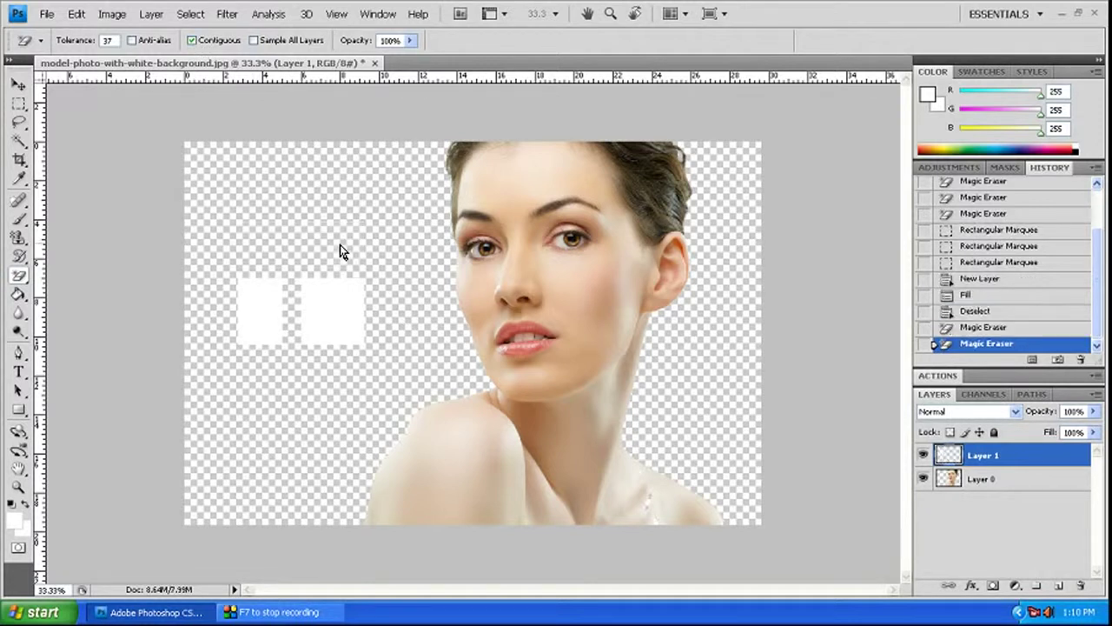
click(343, 319)
click(276, 314)
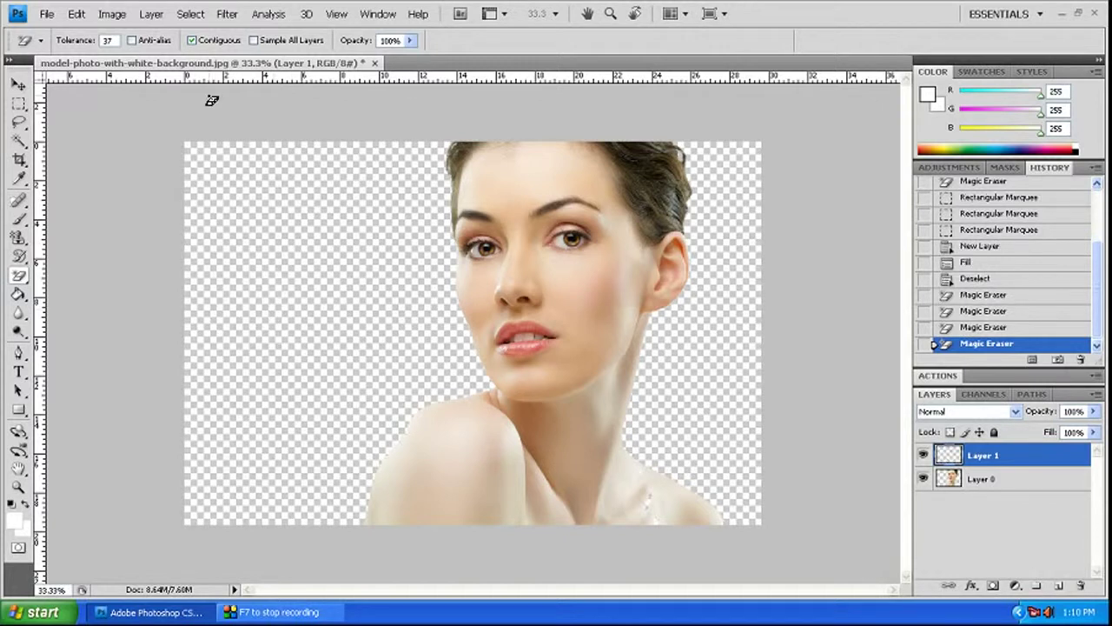
click(191, 42)
key(ctrl+alt+z)
key(ctrl+alt+z)
key(ctrl+alt+z)
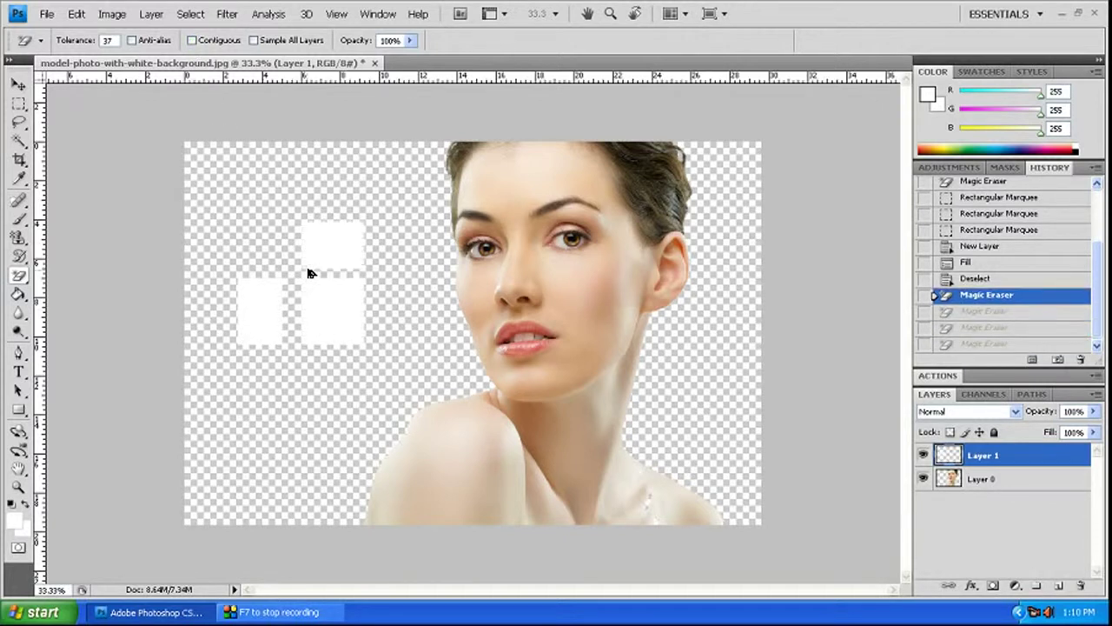
key(ctrl+alt+z)
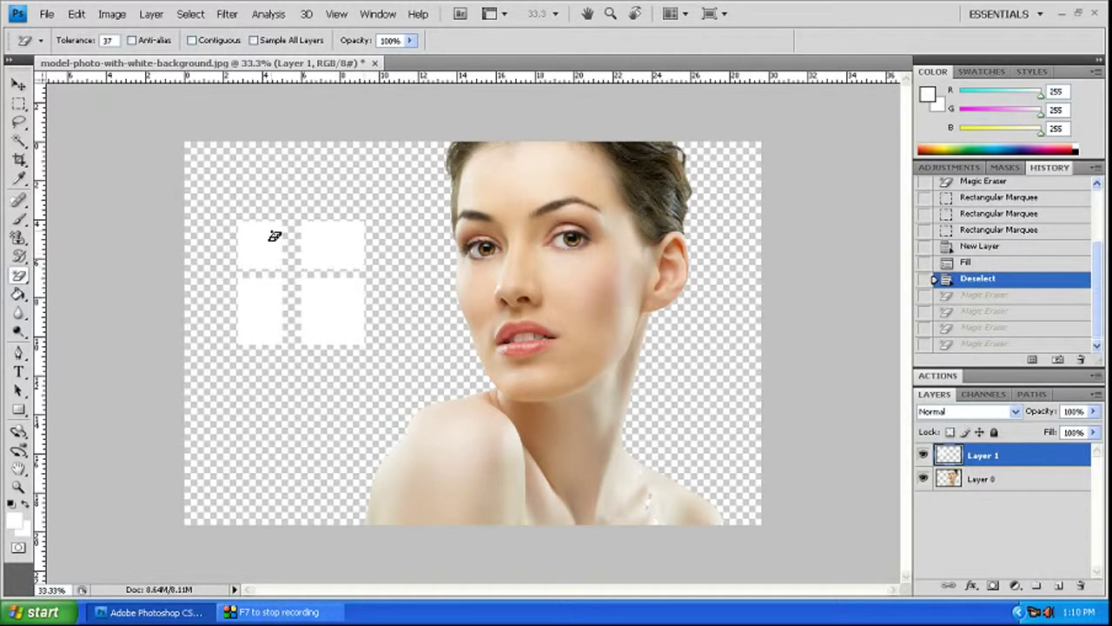
click(272, 234)
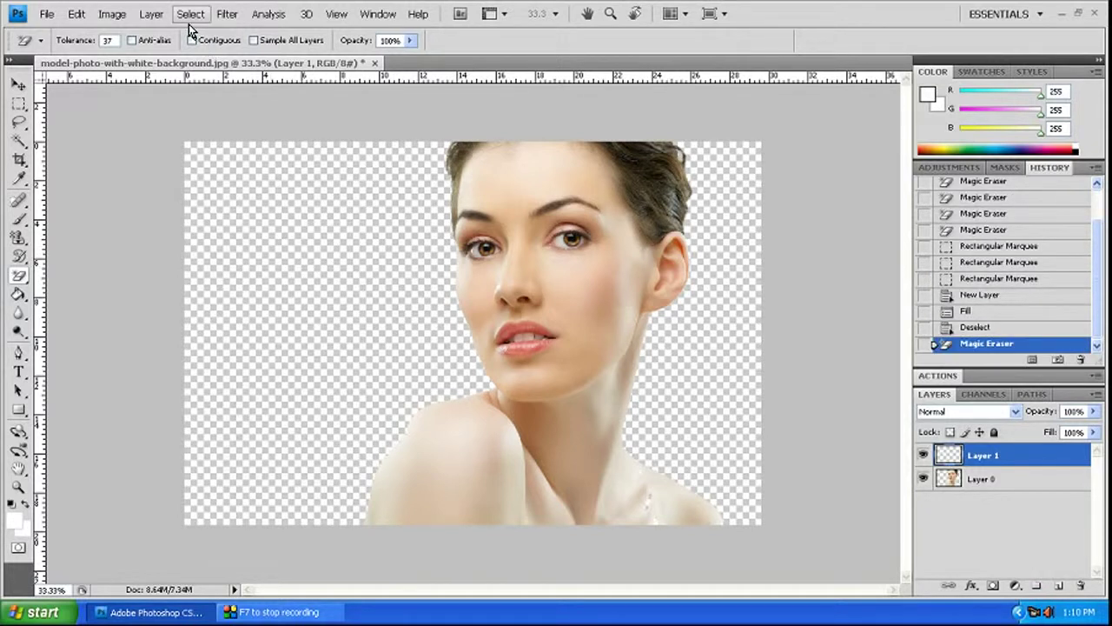
key(ctrl+z)
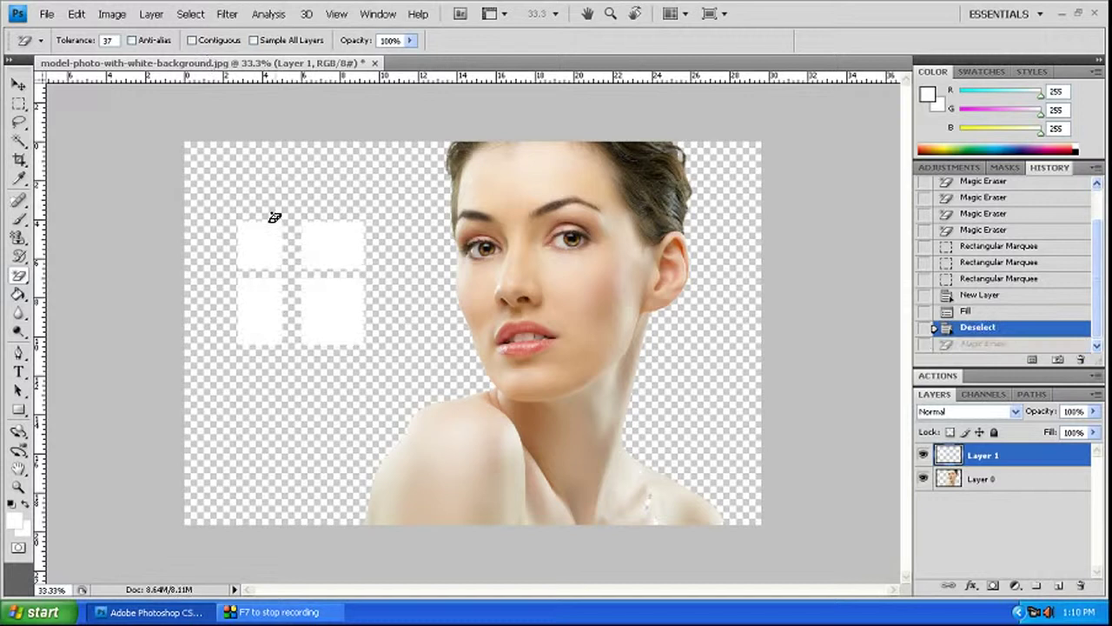
click(192, 40)
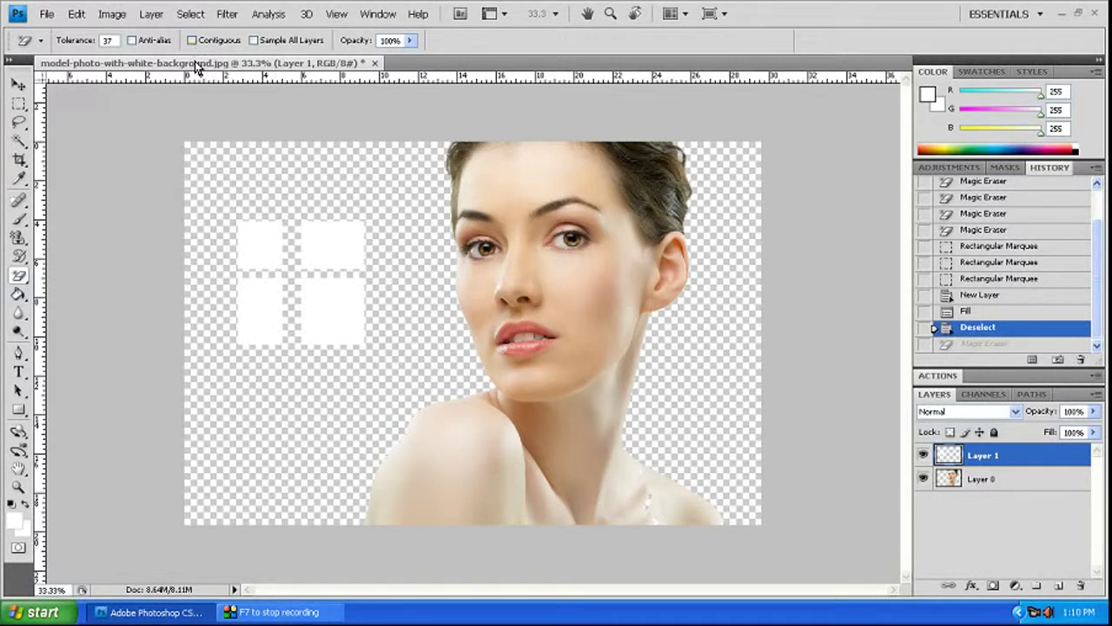
click(261, 236)
click(356, 252)
click(347, 320)
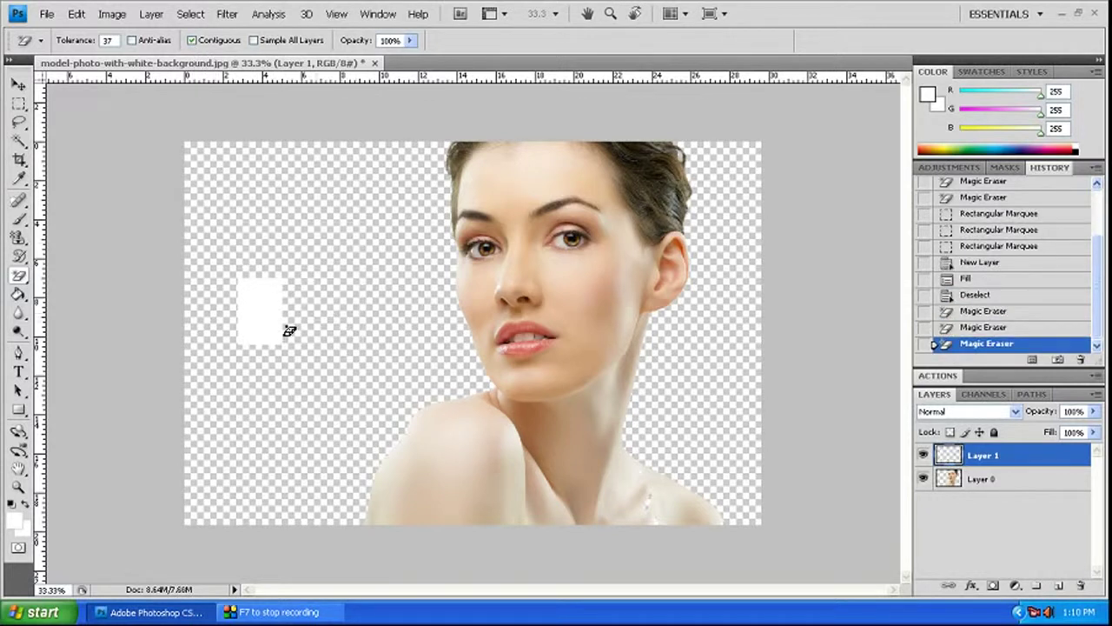
click(267, 323)
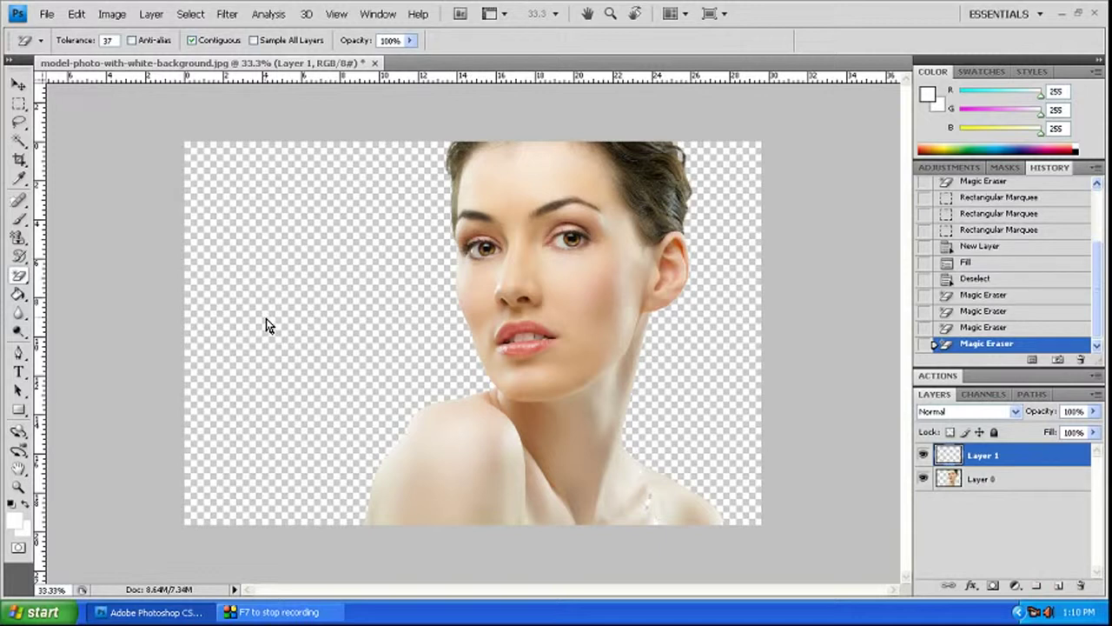
key(ctrl+z)
key(ctrl+alt+z)
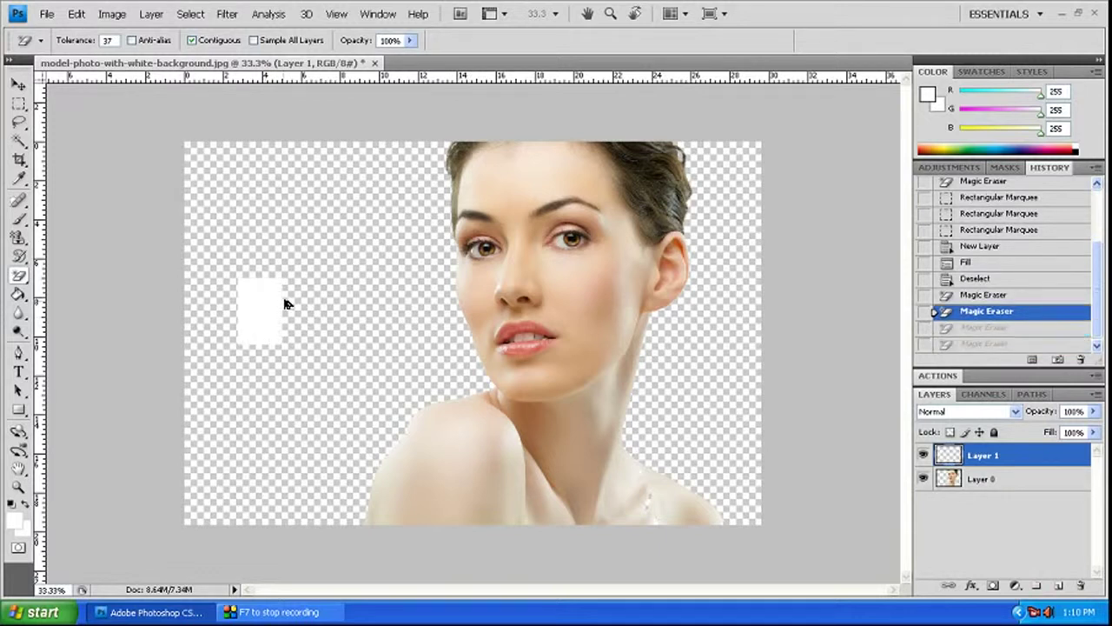
key(ctrl+alt+z)
key(ctrl+alt+z)
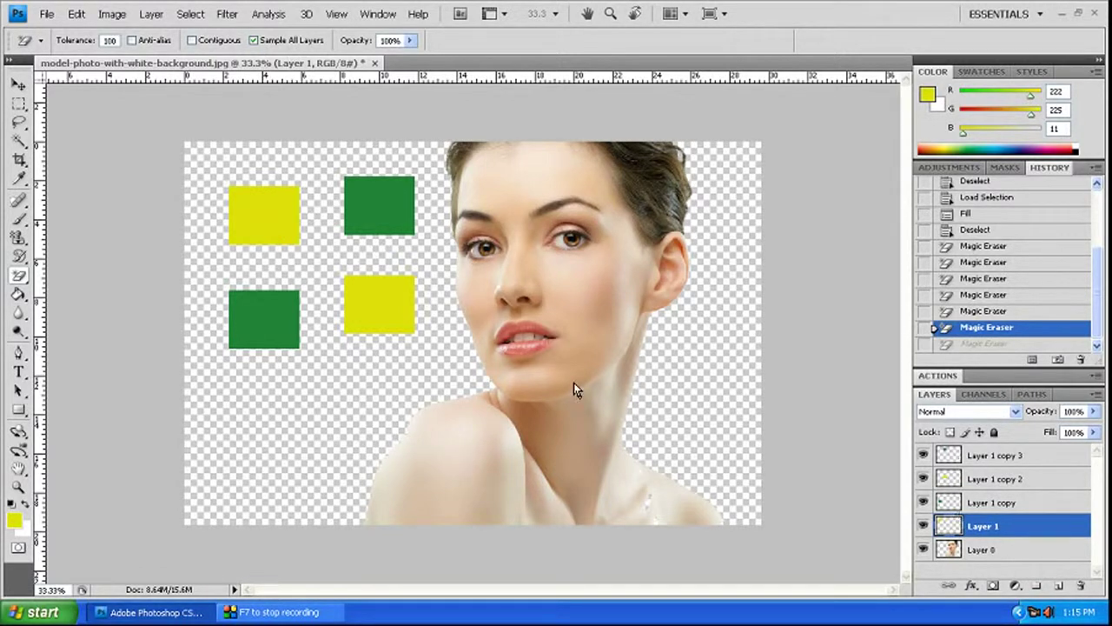
Toggle layer visibility to identify the squares, then erase Layer 1's top-left yellow square.
click(923, 526)
click(923, 525)
click(923, 479)
click(923, 480)
click(923, 526)
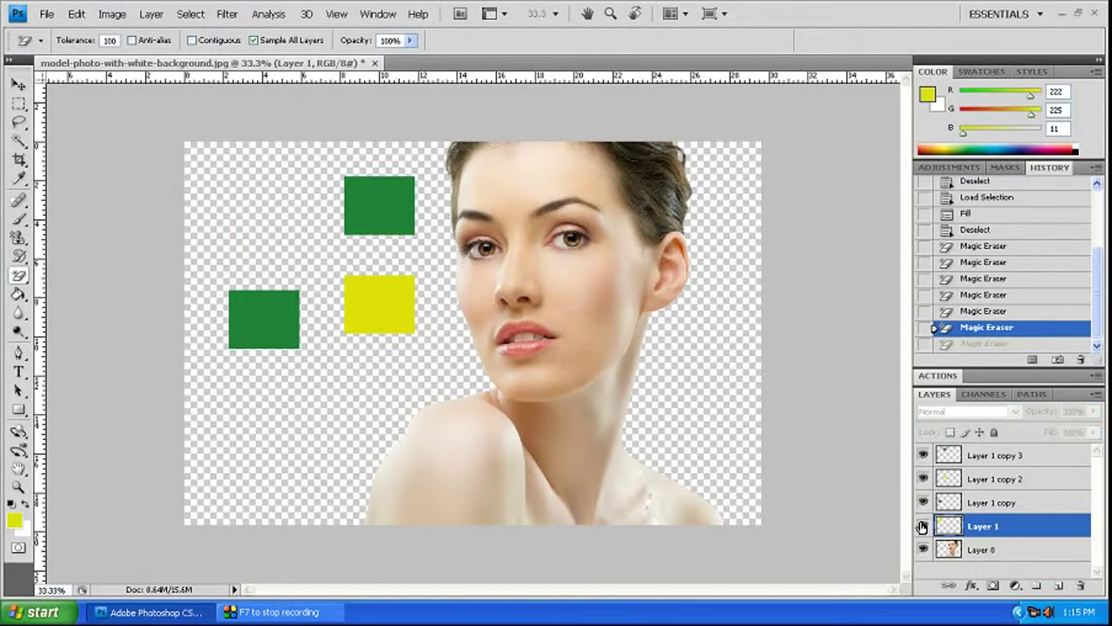
click(923, 526)
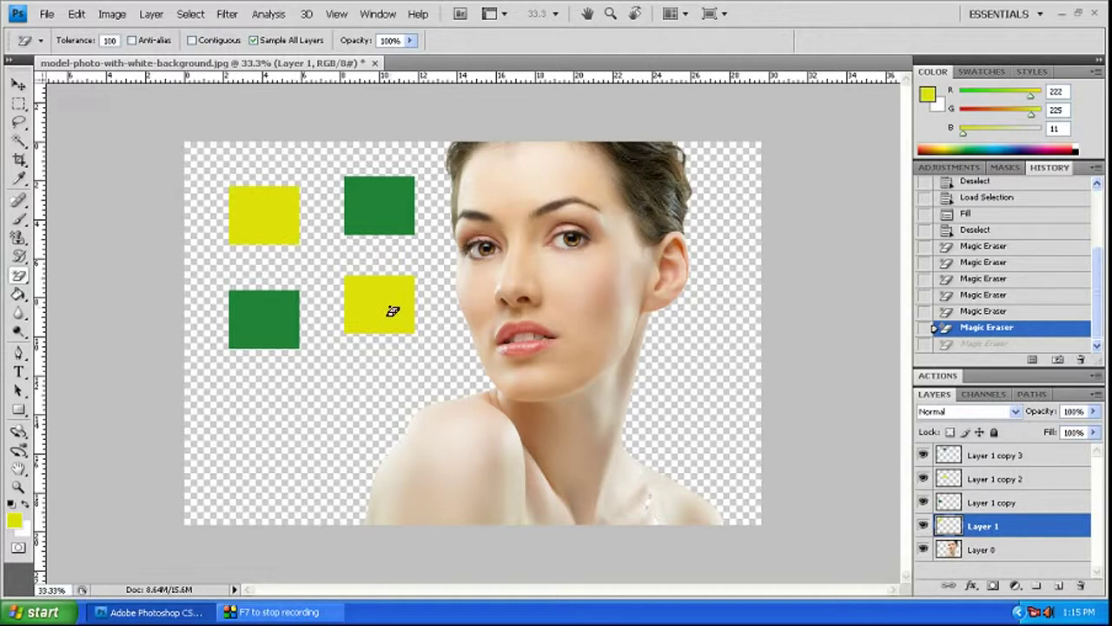
click(273, 216)
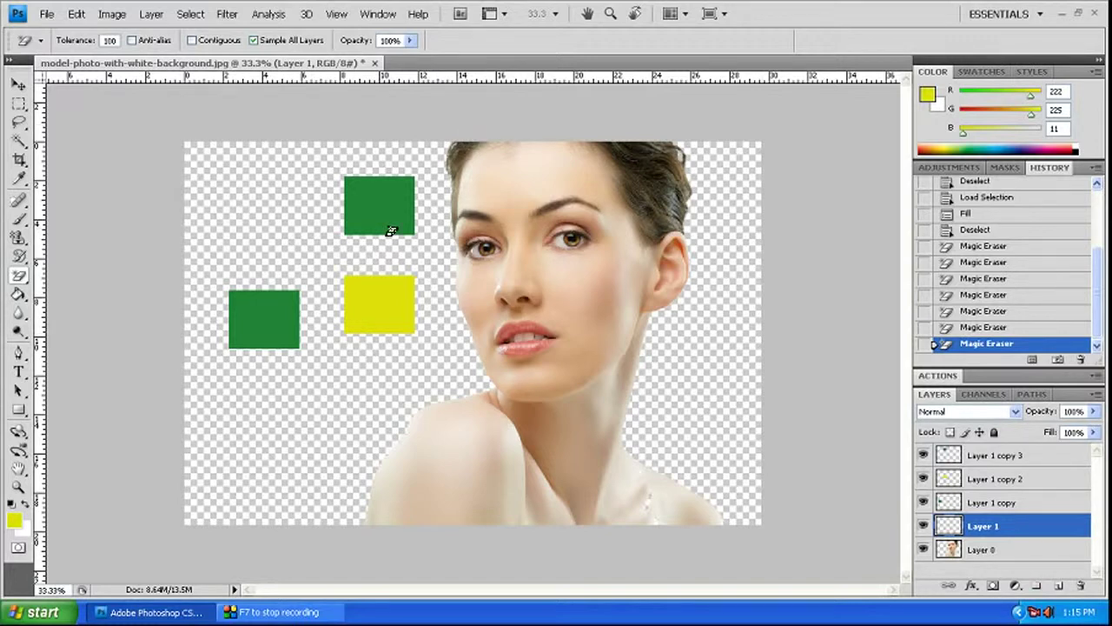
On Layer 1 copy, Magic Eraser the lower-left green square.
click(945, 504)
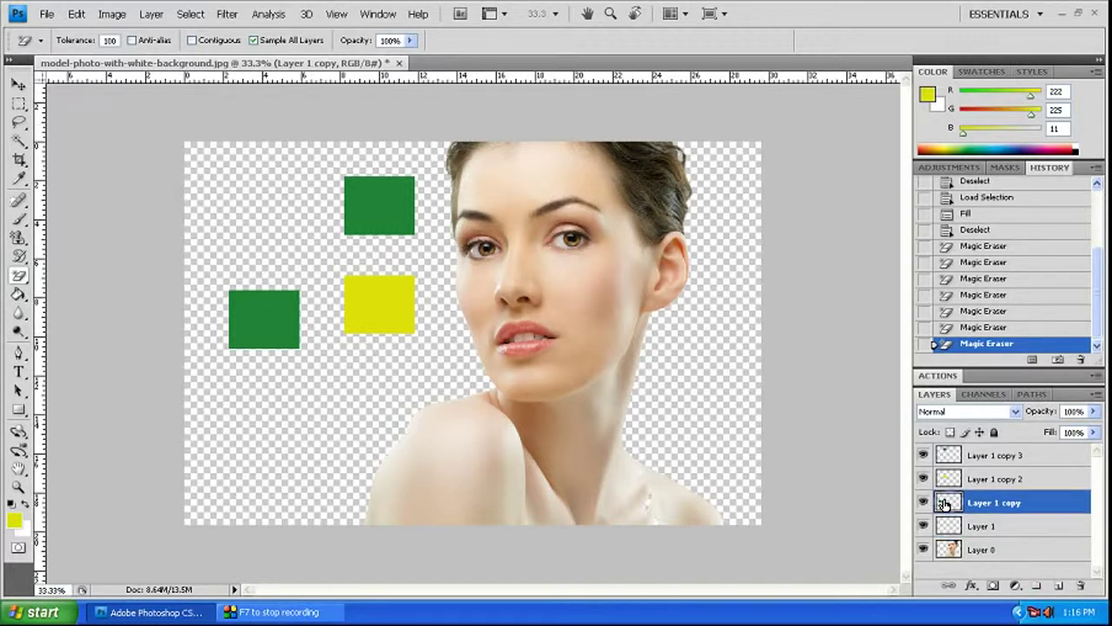
click(923, 504)
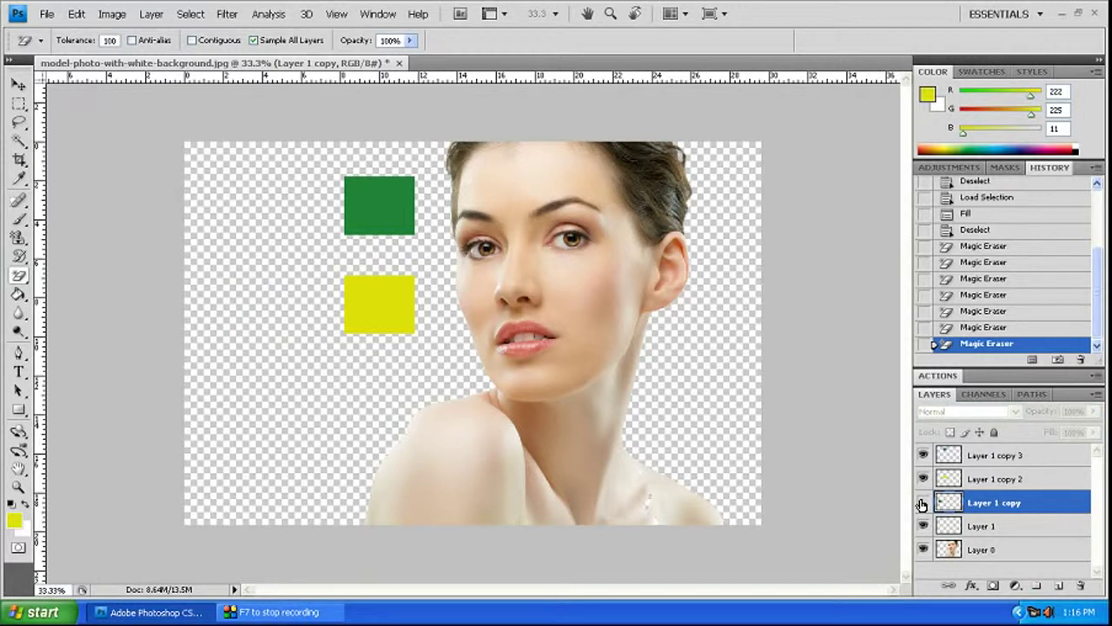
click(923, 504)
click(279, 295)
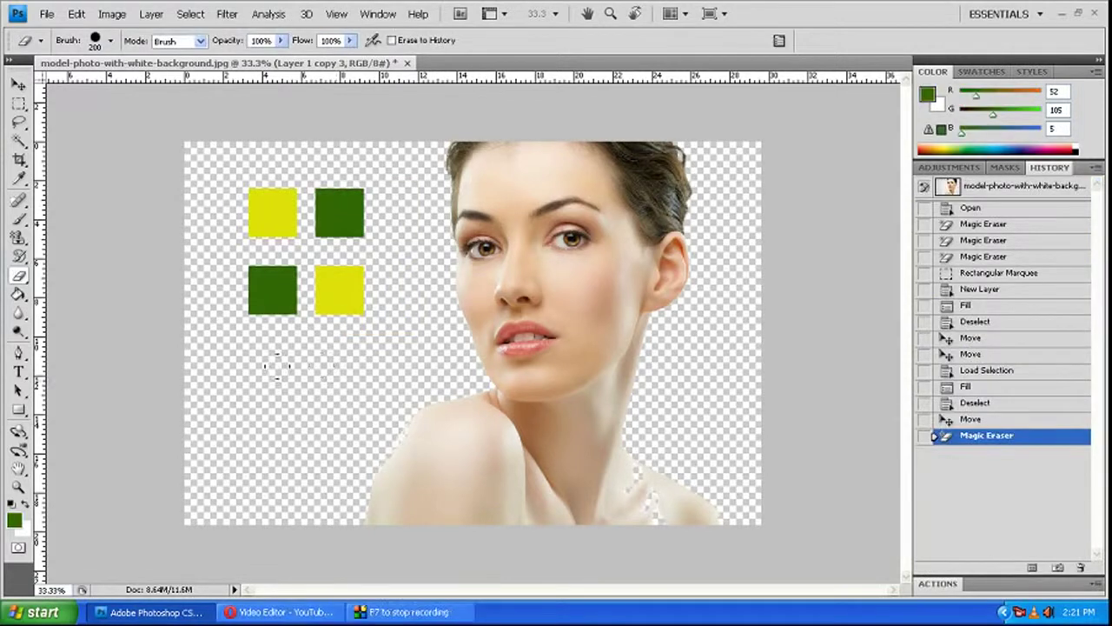
Switch to the Eraser Tool and erase a patch on the model's shoulder.
right_click(14, 284)
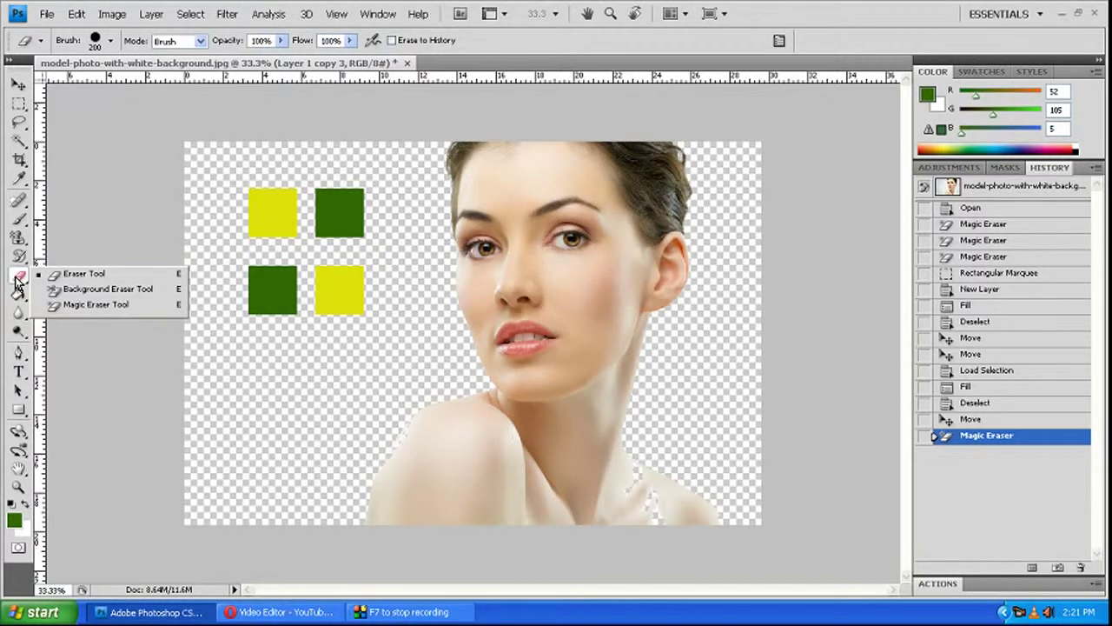
click(474, 459)
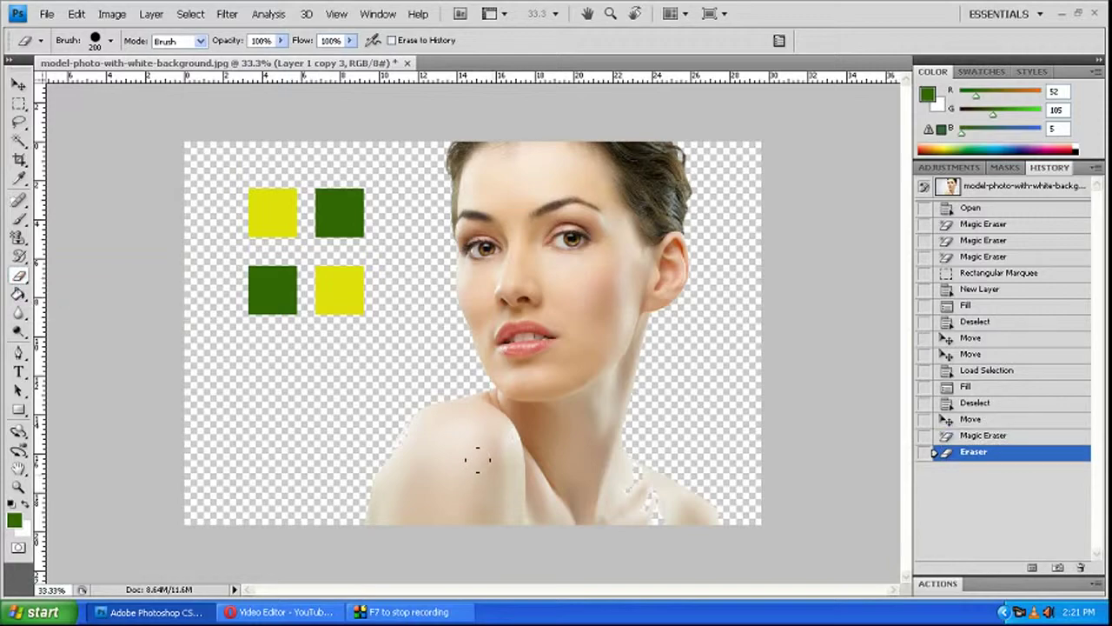